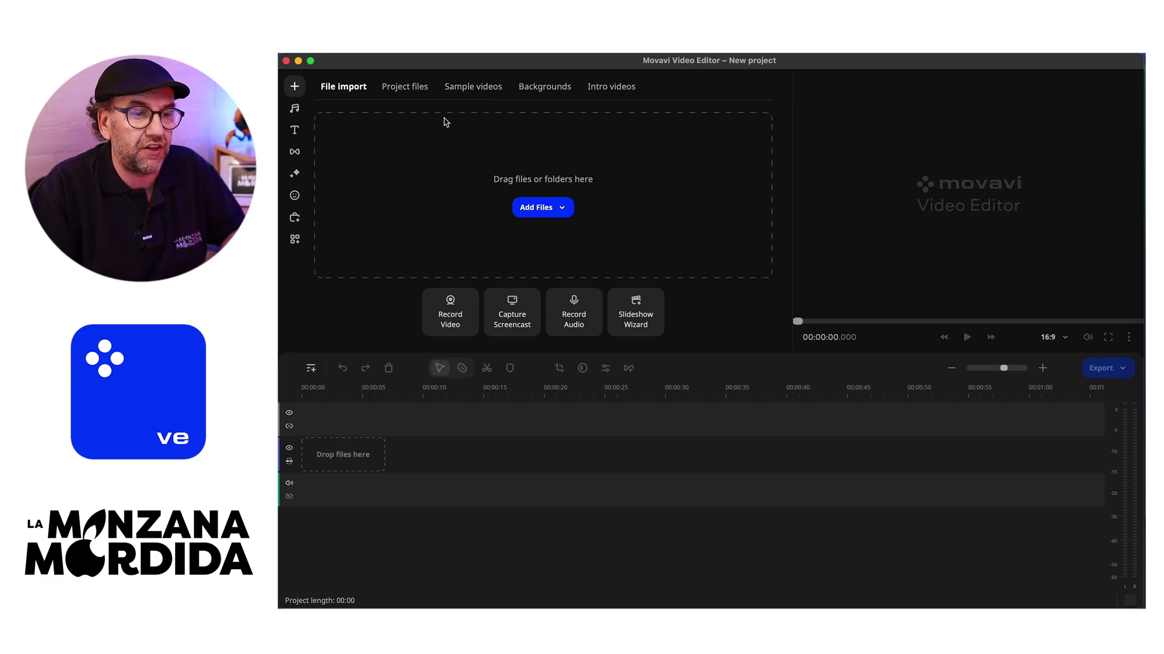
Step: Browse the project files, sample videos, backgrounds and intro videos available in the media library
{"action": "left_click", "coordinate": [422, 91]}
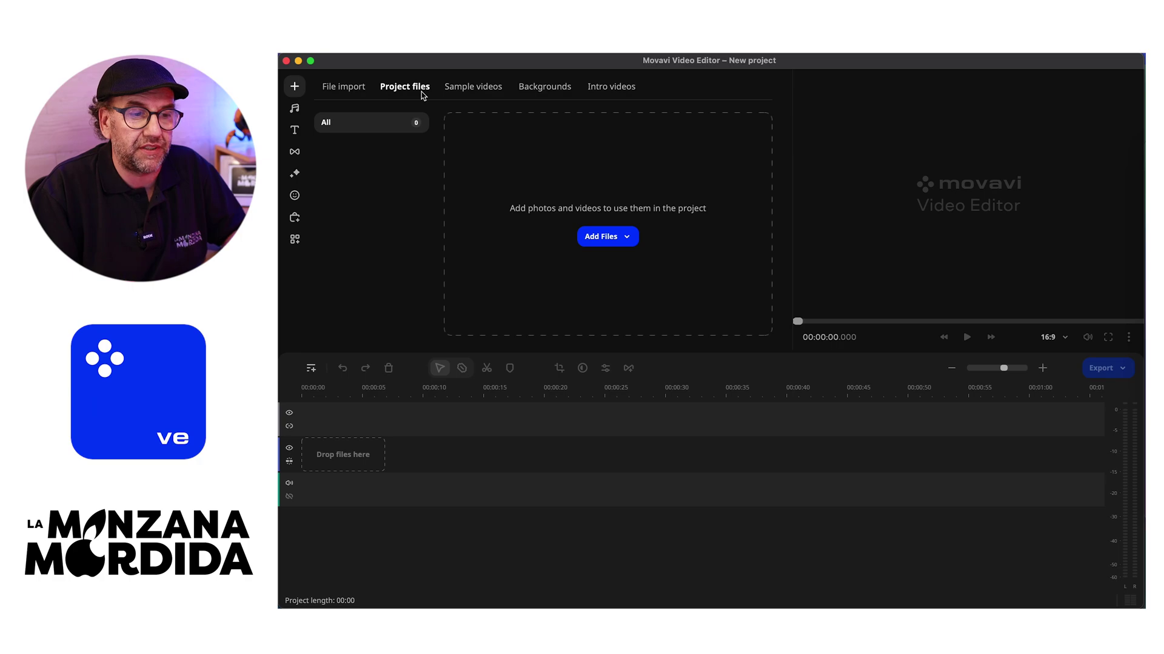
{"action": "left_click", "coordinate": [491, 91]}
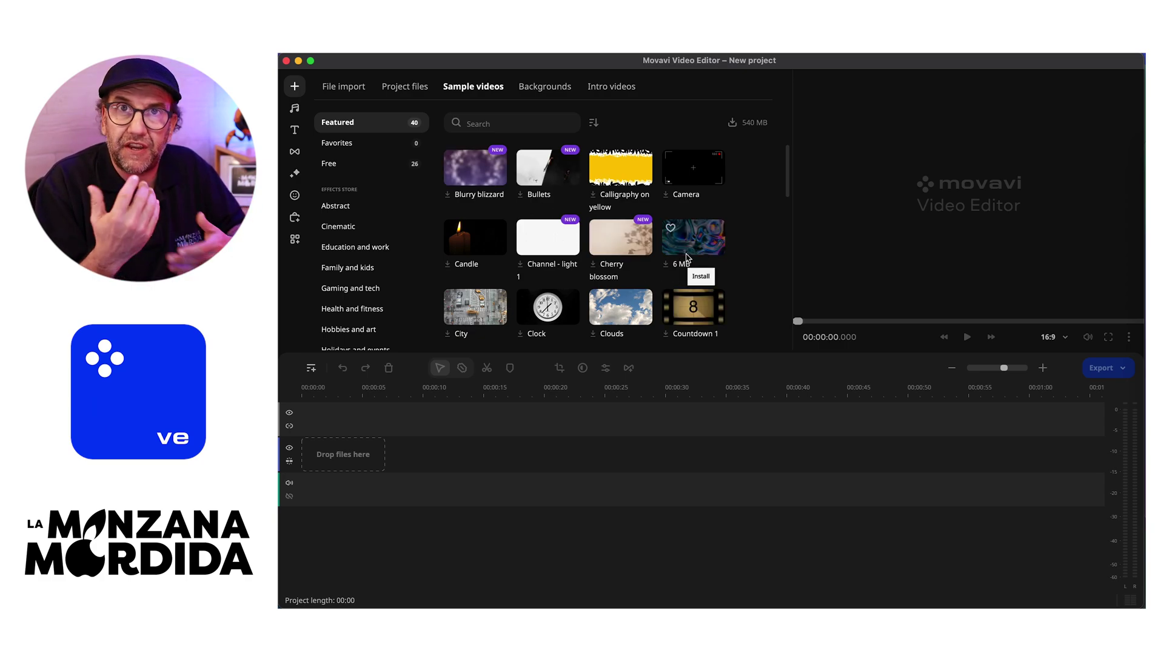
{"action": "left_click", "coordinate": [554, 91]}
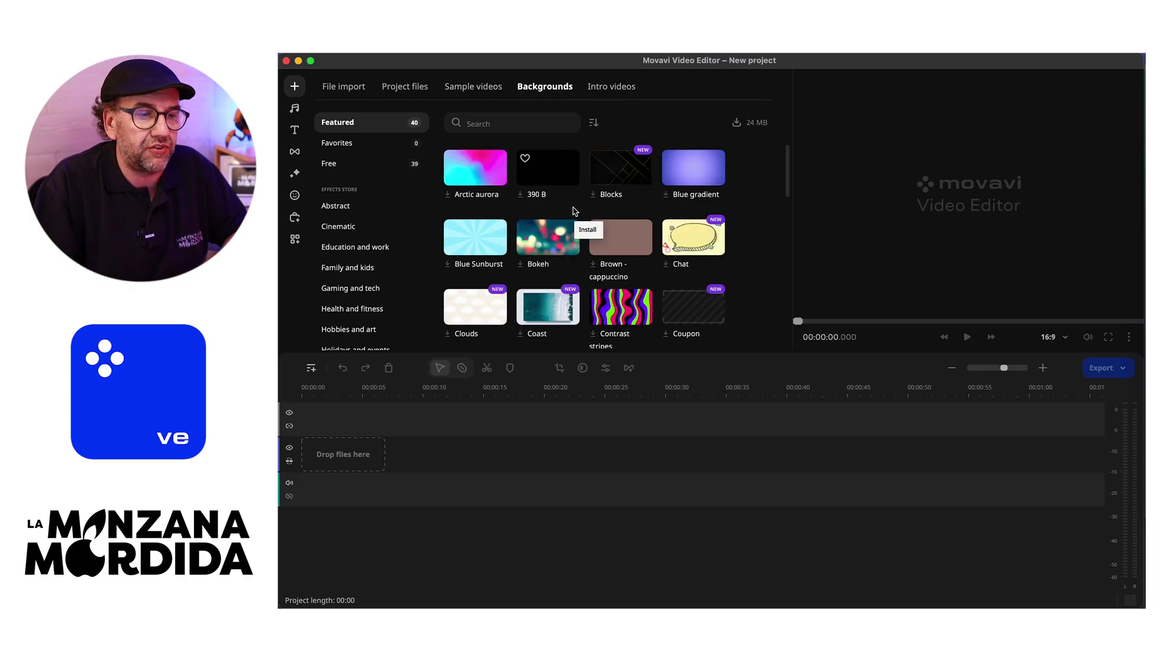
{"action": "scroll", "coordinate": [574, 211], "scroll_direction": "down", "scroll_amount": 10}
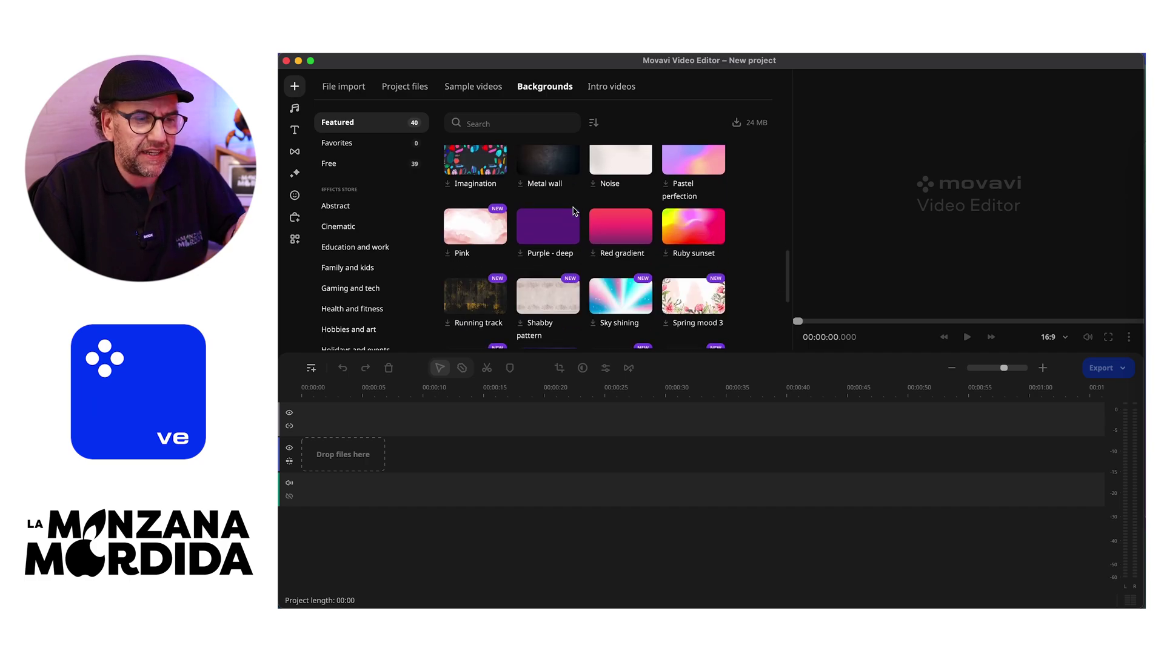
{"action": "left_click", "coordinate": [599, 91]}
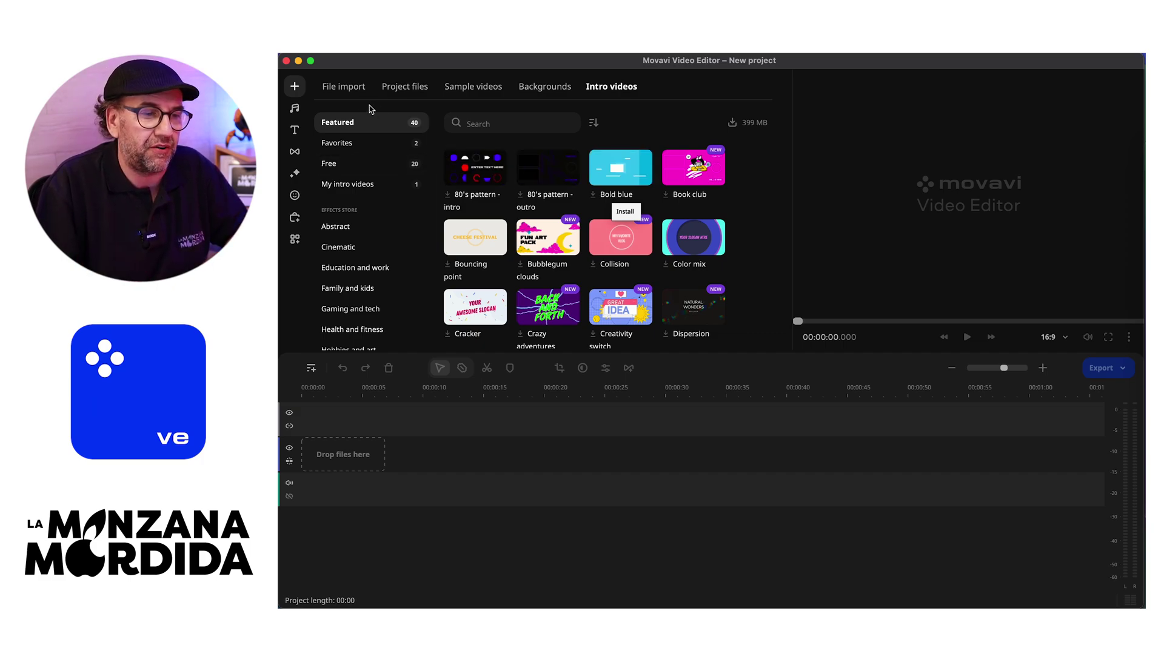
Step: Switch to Finder and import the Sevilla folder and the three video files from the --MOVAVI VIDEO EDITOR 24 folder into the project
{"action": "left_click", "coordinate": [350, 91]}
{"action": "key", "text": "super+Tab"}
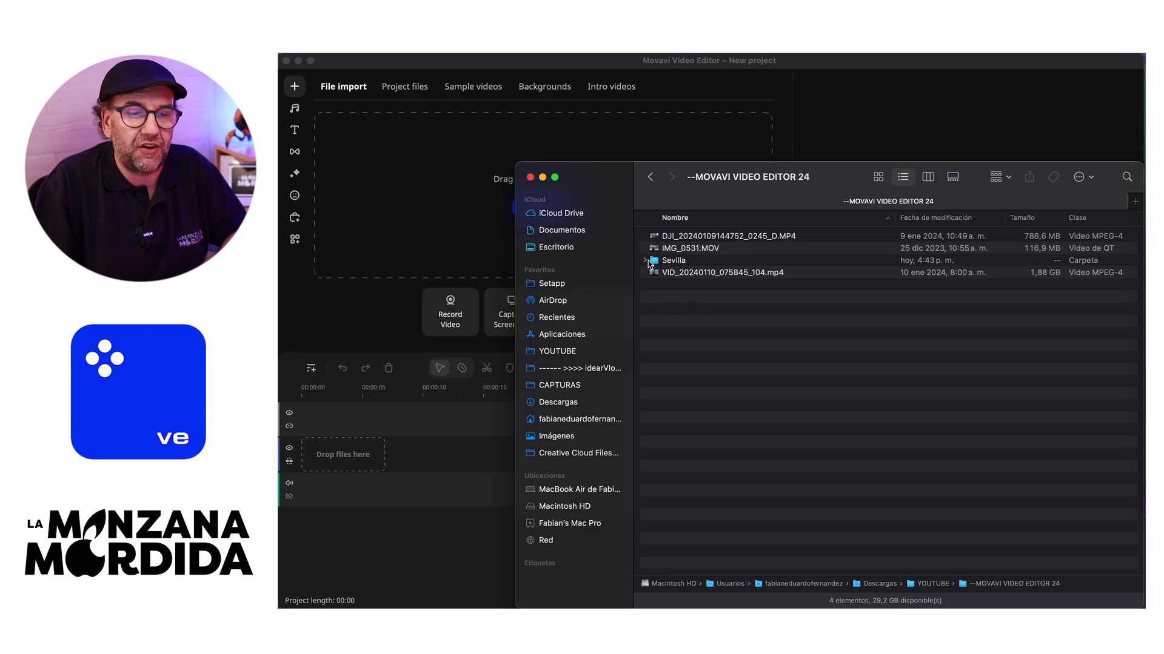
{"action": "left_click", "coordinate": [647, 262]}
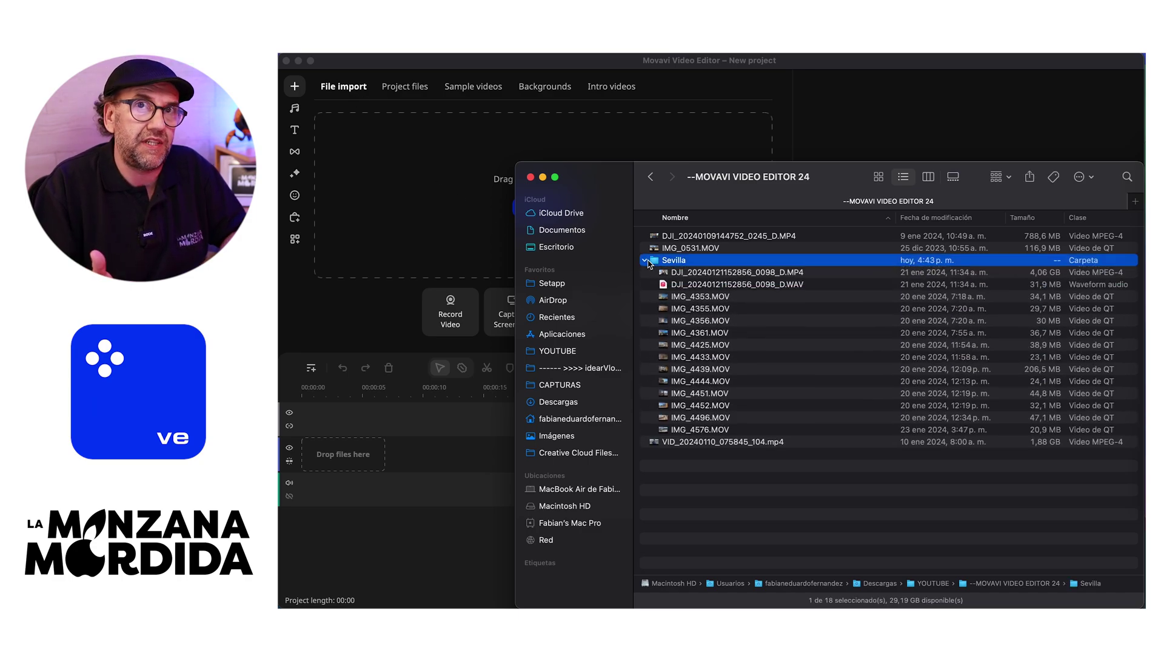
{"action": "left_click", "coordinate": [645, 261]}
{"action": "left_click", "coordinate": [687, 274]}
{"action": "key", "text": "space"}
{"action": "key", "text": "space"}
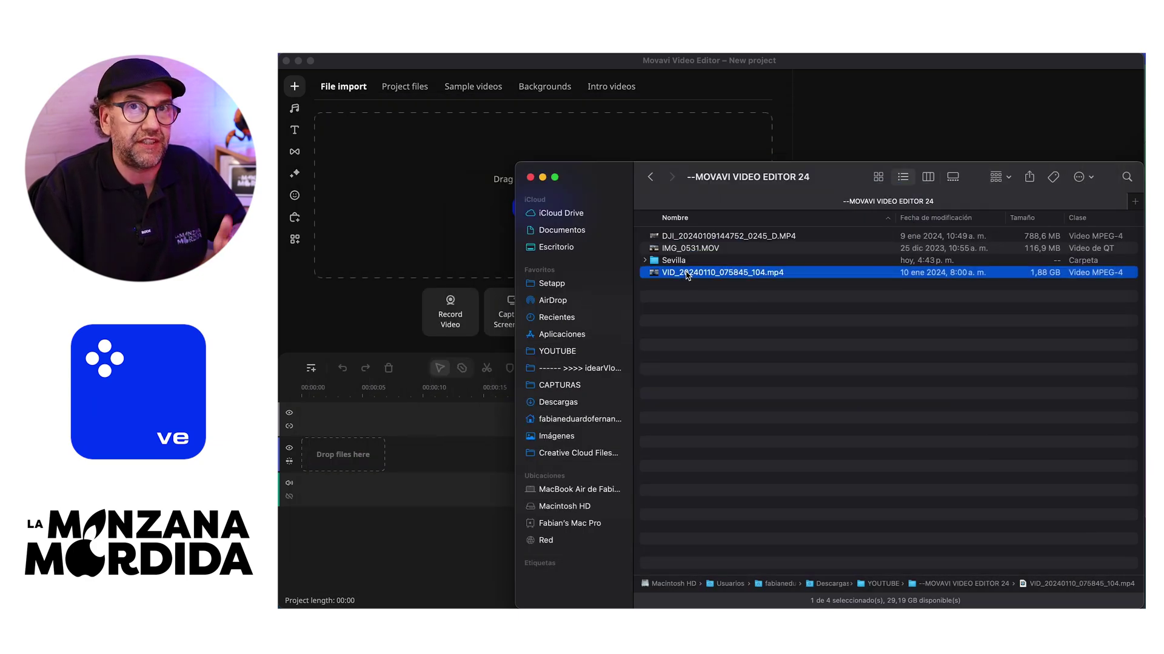
{"action": "left_click_drag", "start_coordinate": [754, 309], "coordinate": [715, 233]}
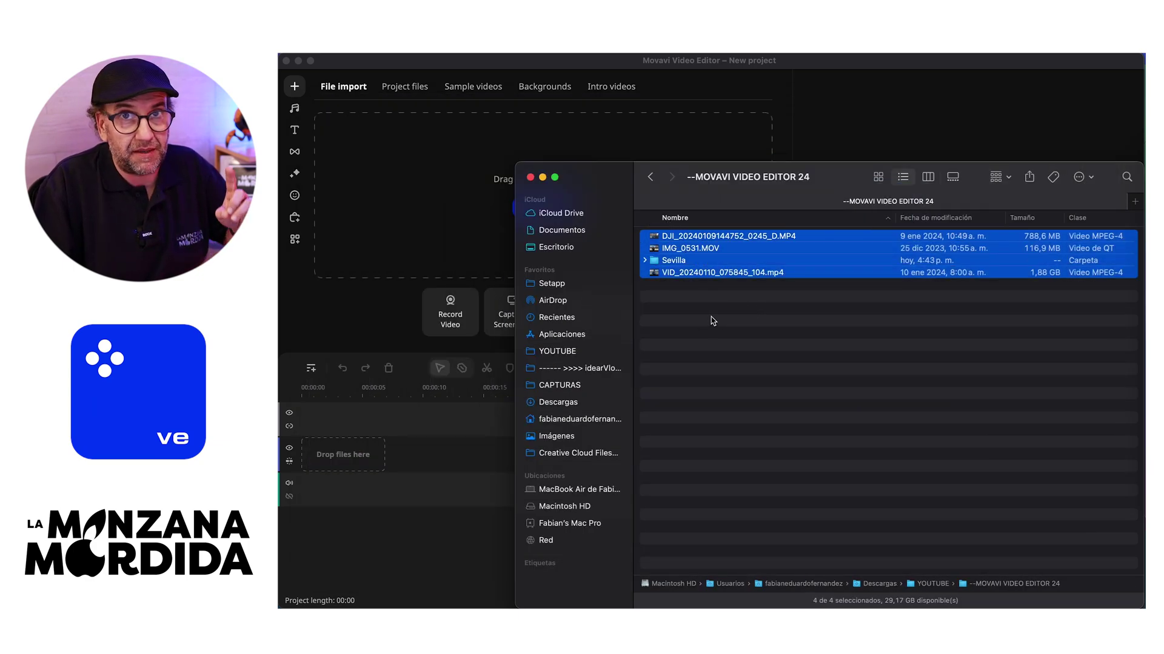
{"action": "left_click_drag", "start_coordinate": [698, 277], "coordinate": [450, 206]}
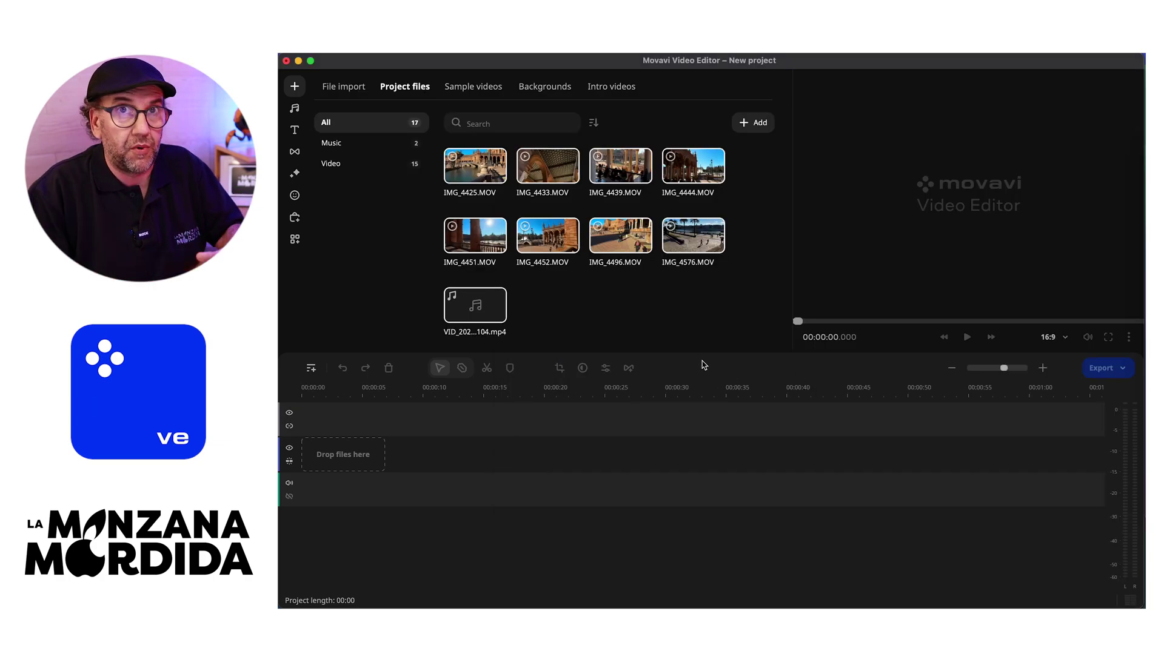
Step: Place the Sevilla clips IMG_4353.MOV to IMG_4576.MOV on the main video track and dismiss the Smart background removal notice
{"action": "scroll", "coordinate": [586, 303], "scroll_direction": "up", "scroll_amount": 5}
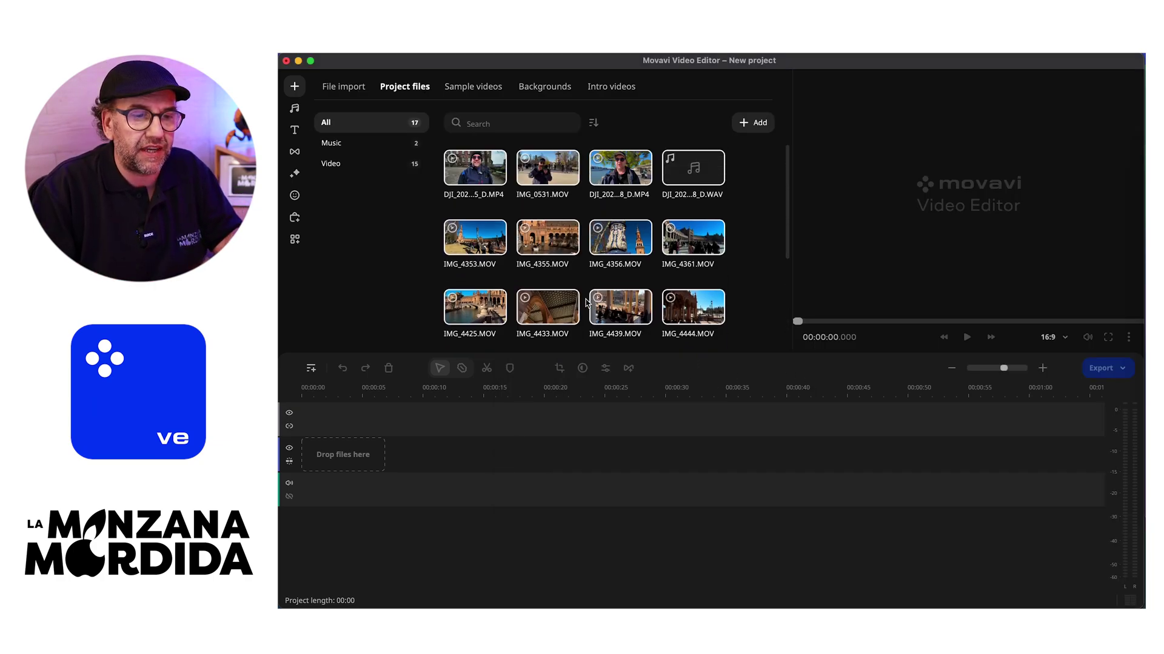
{"action": "scroll", "coordinate": [586, 303], "scroll_direction": "down", "scroll_amount": 3}
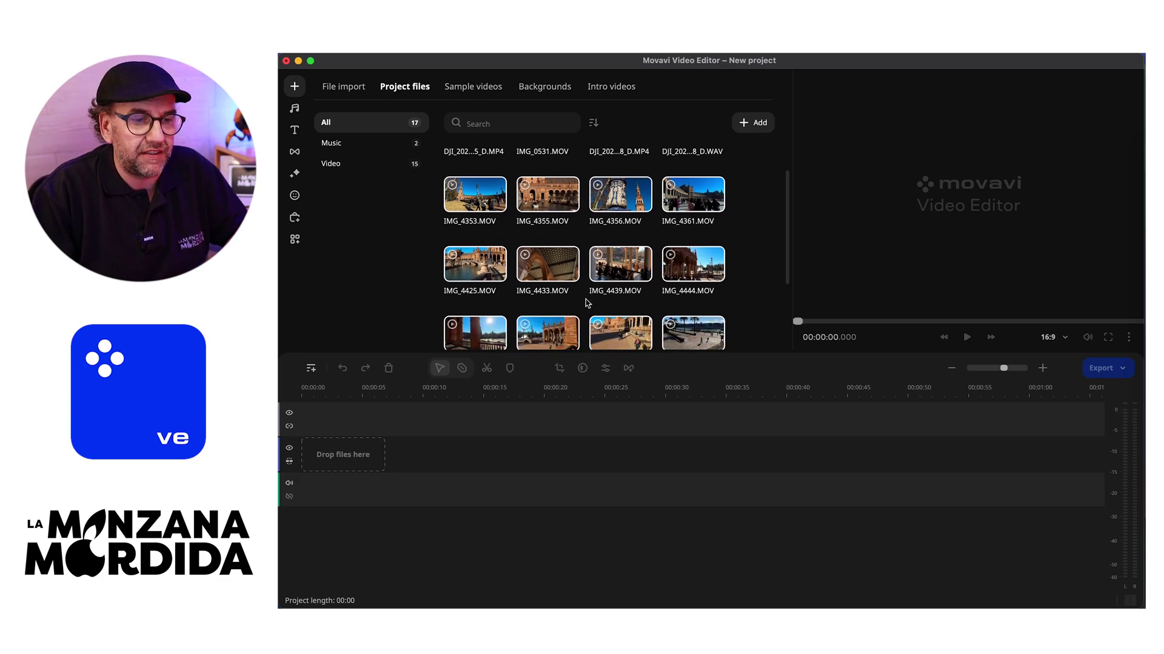
{"action": "scroll", "coordinate": [586, 303], "scroll_direction": "up", "scroll_amount": 3}
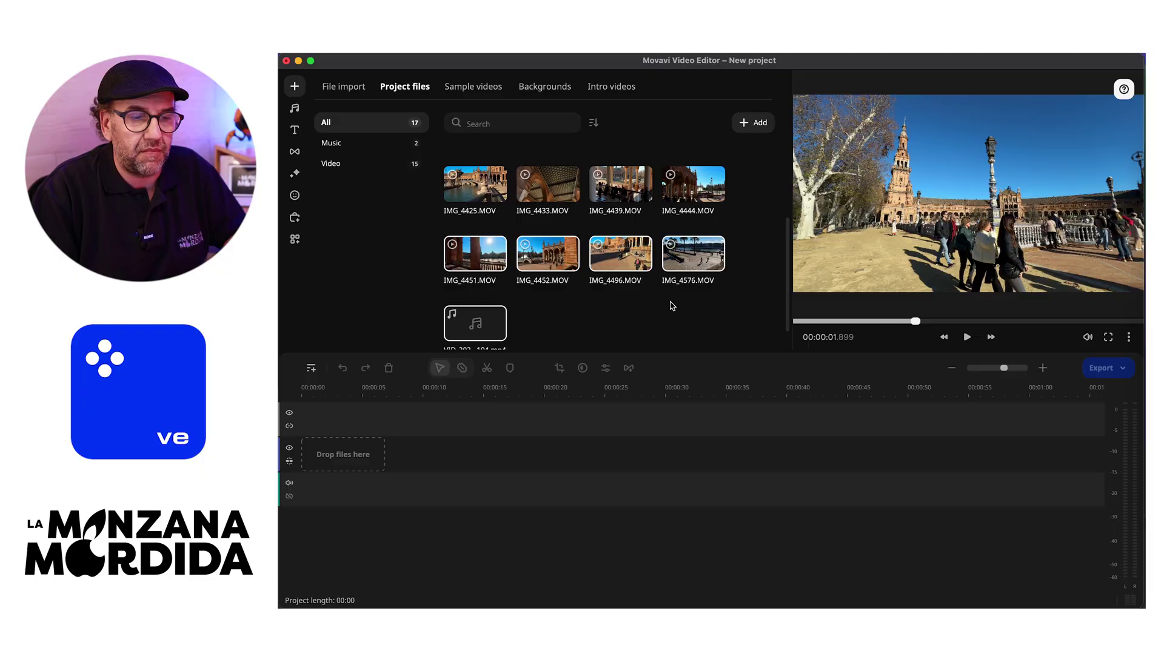
{"action": "scroll", "coordinate": [670, 304], "scroll_direction": "down", "scroll_amount": 2}
{"action": "scroll", "coordinate": [671, 306], "scroll_direction": "up", "scroll_amount": 1}
{"action": "left_click_drag", "start_coordinate": [752, 321], "coordinate": [347, 469]}
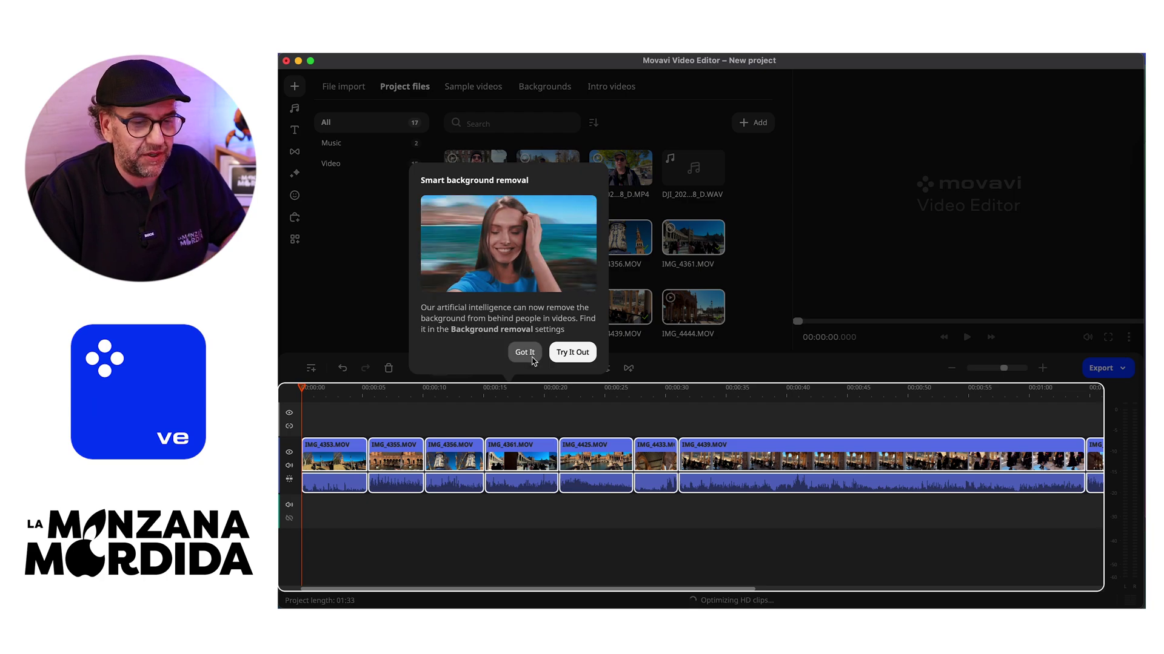
{"action": "left_click", "coordinate": [525, 352]}
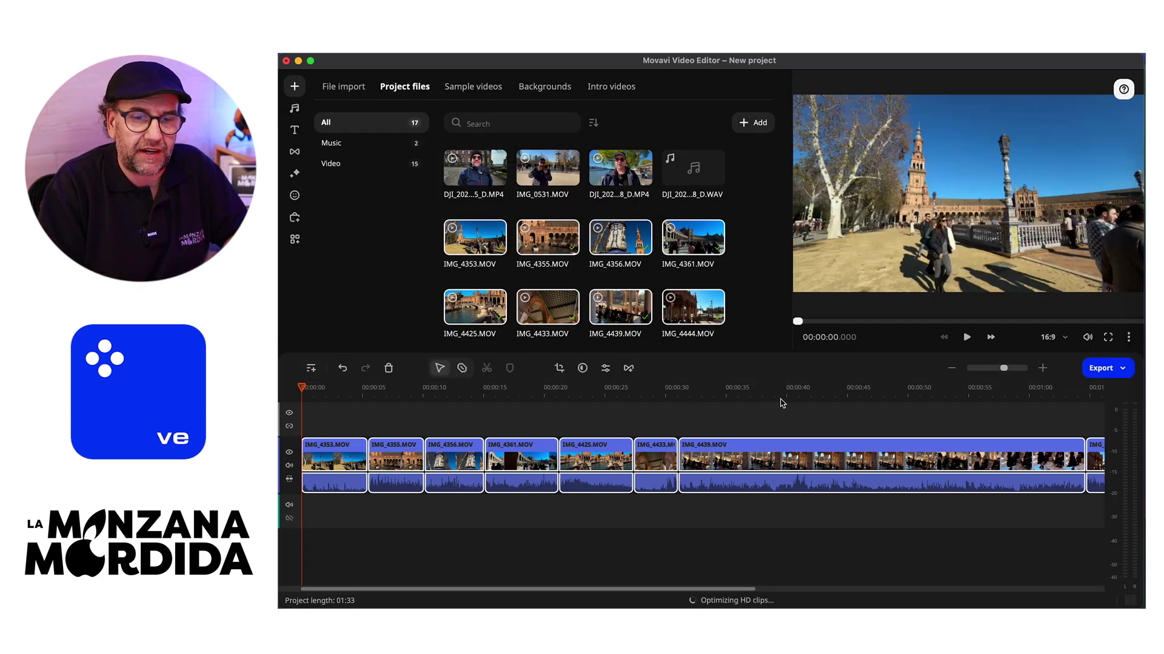
Step: Examine the available project aspect ratios and look over the clips on the timeline
{"action": "left_click", "coordinate": [1066, 340]}
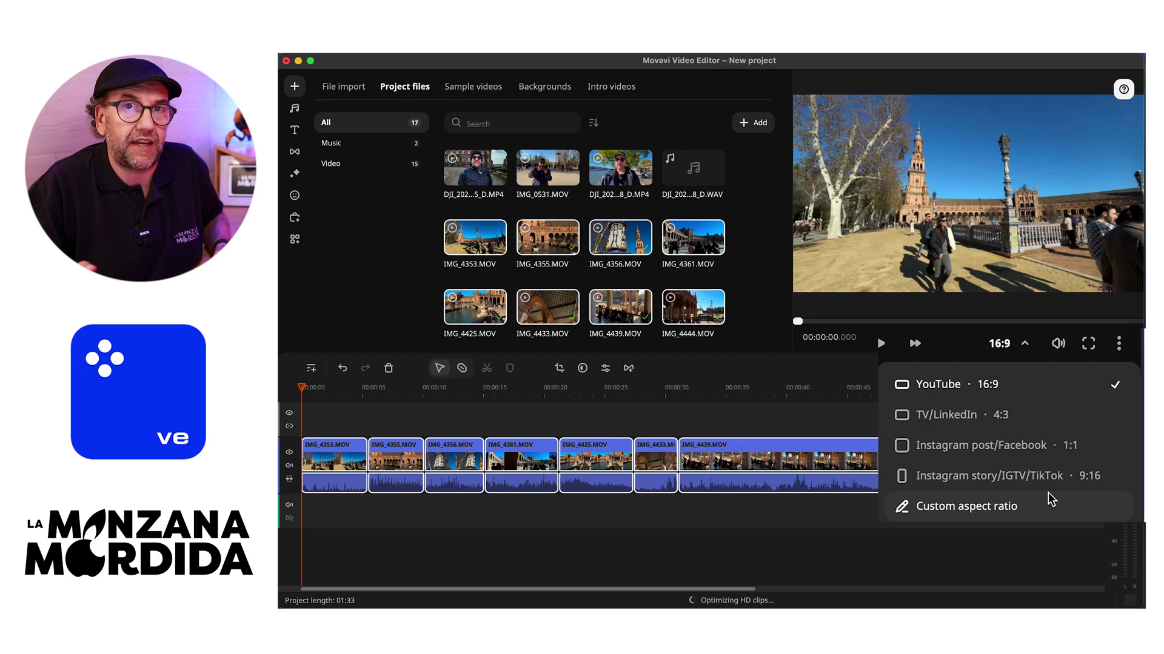
{"action": "left_click", "coordinate": [717, 376]}
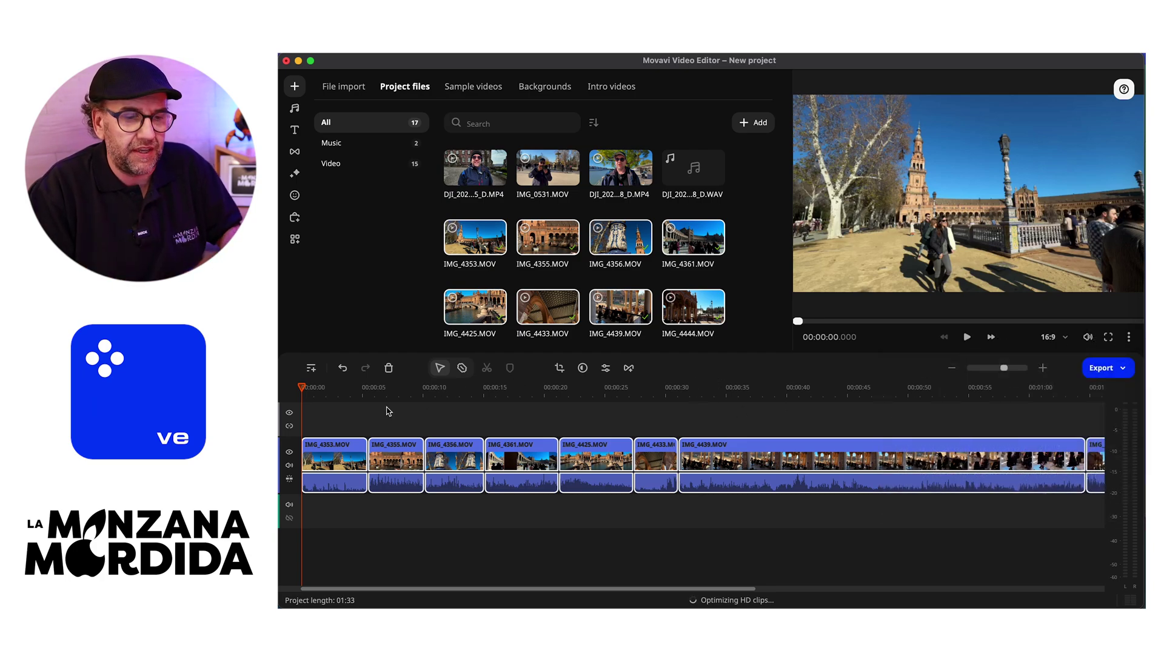
{"action": "scroll", "coordinate": [498, 446], "scroll_direction": "up", "scroll_amount": 3}
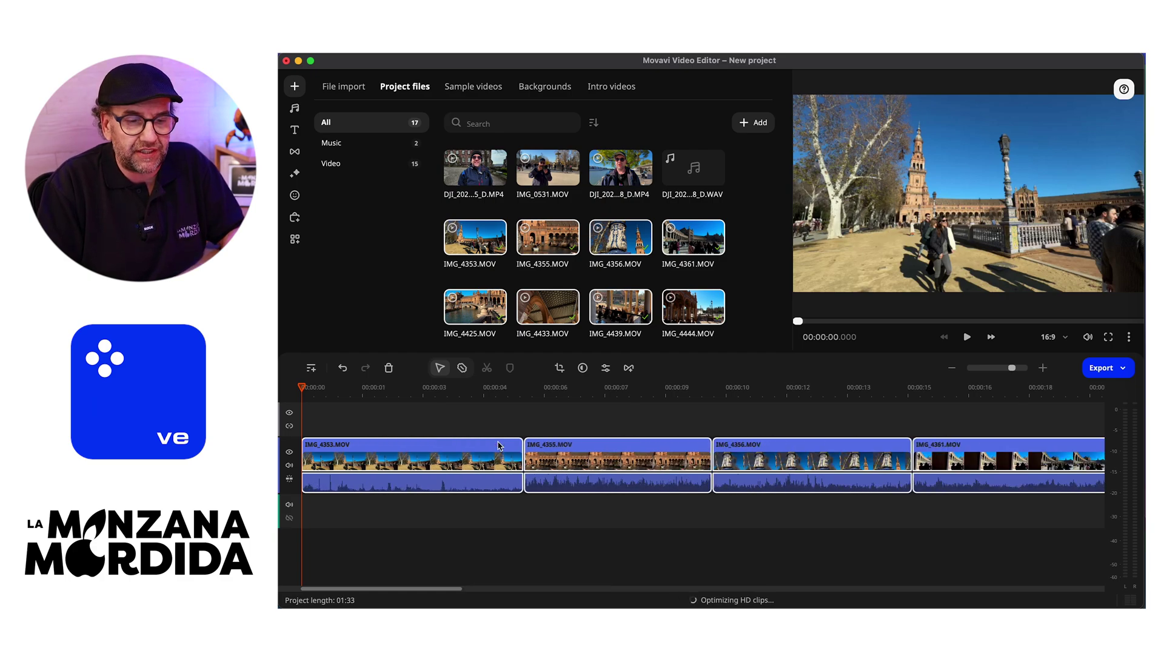
{"action": "scroll", "coordinate": [667, 445], "scroll_direction": "right", "scroll_amount": 5}
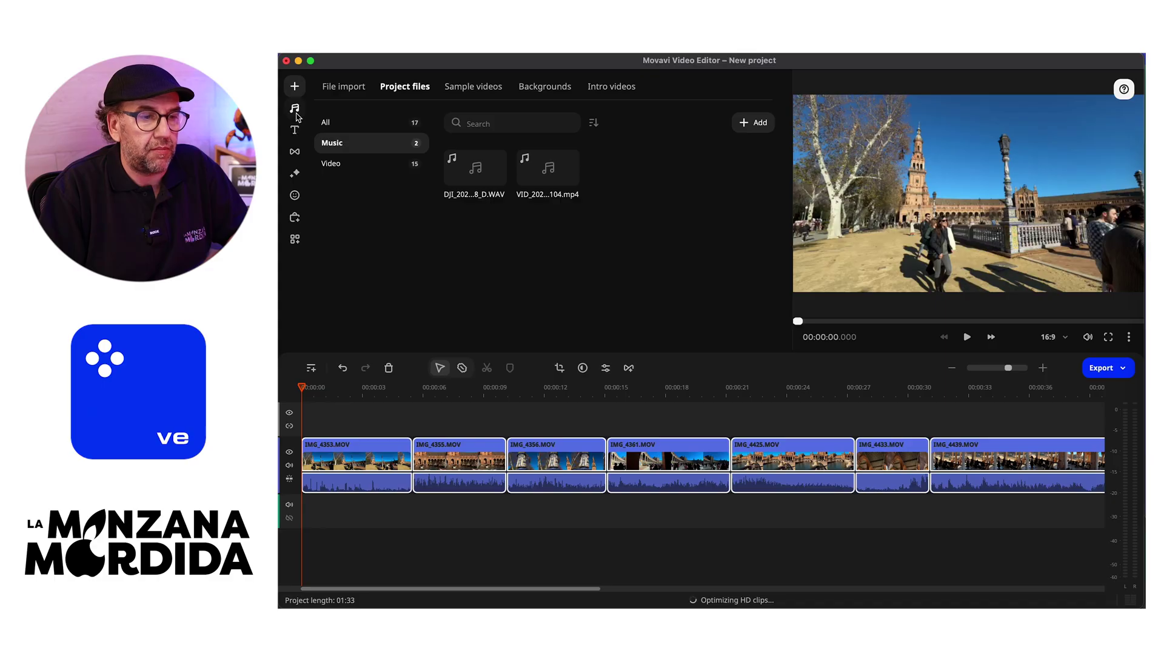
Step: Browse the Vlogging and style music collection, including its Cooking Vlog and Cool Beats packs
{"action": "left_click", "coordinate": [294, 108]}
{"action": "scroll", "coordinate": [368, 136], "scroll_direction": "down", "scroll_amount": 3}
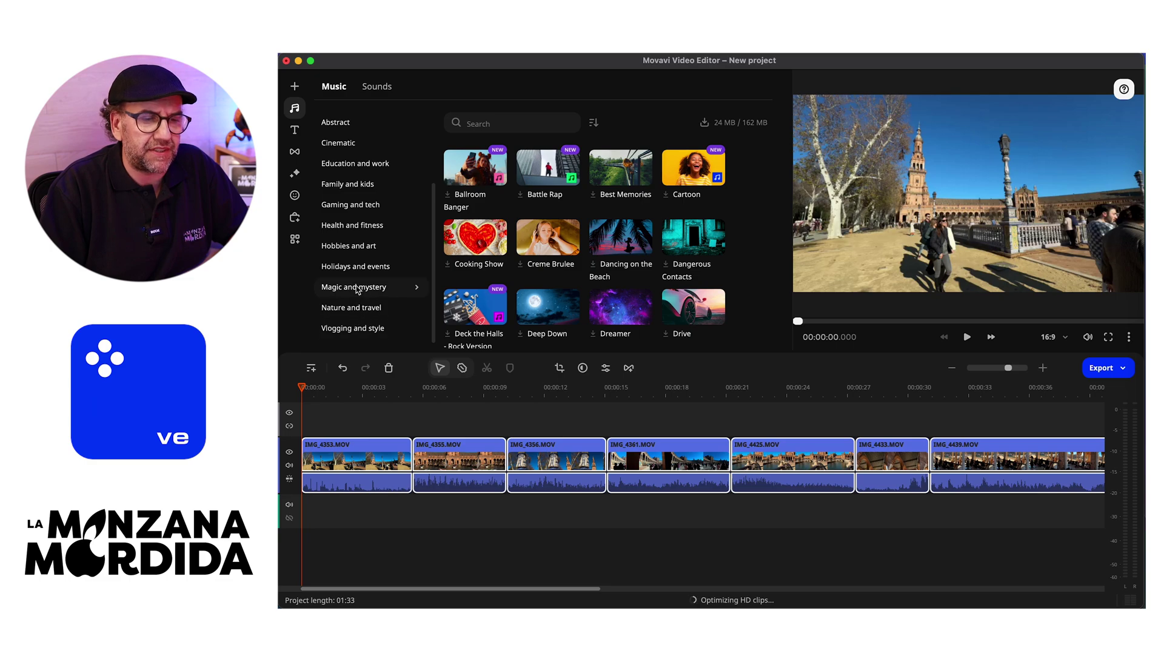
{"action": "left_click", "coordinate": [362, 329]}
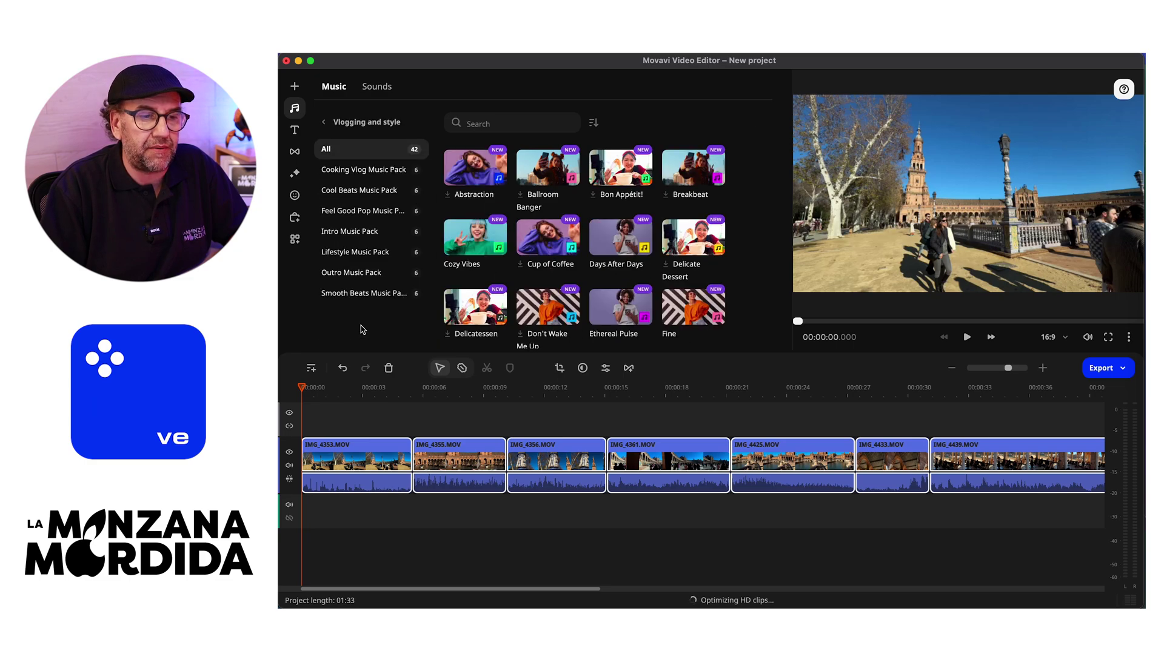
{"action": "left_click", "coordinate": [375, 172]}
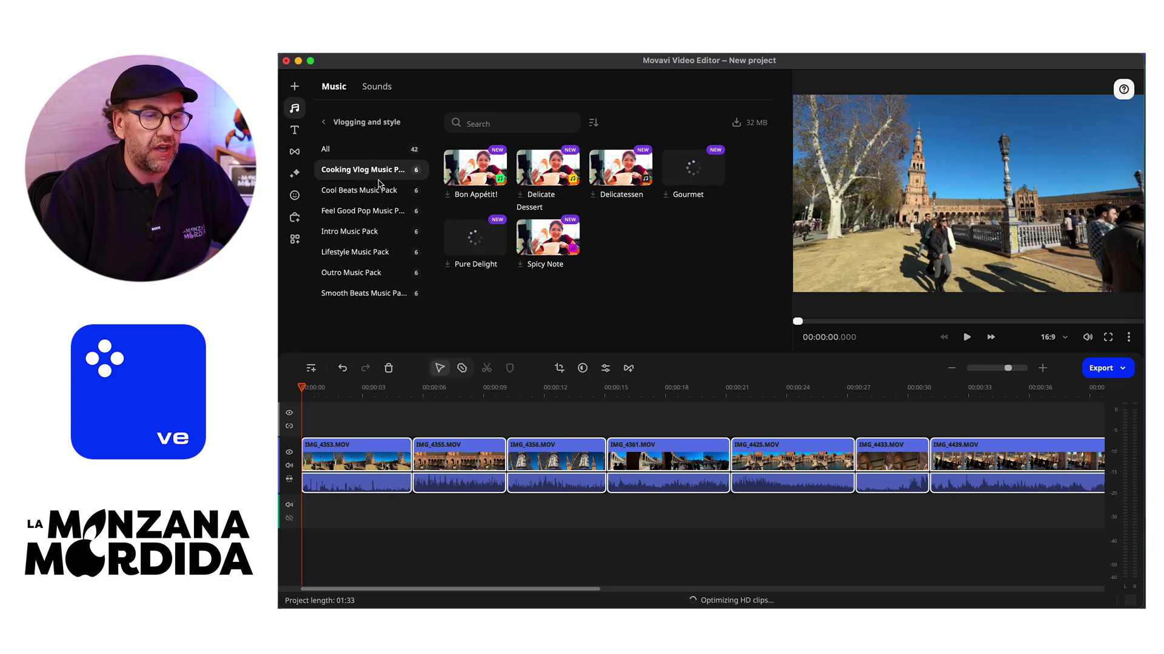
{"action": "left_click", "coordinate": [382, 190]}
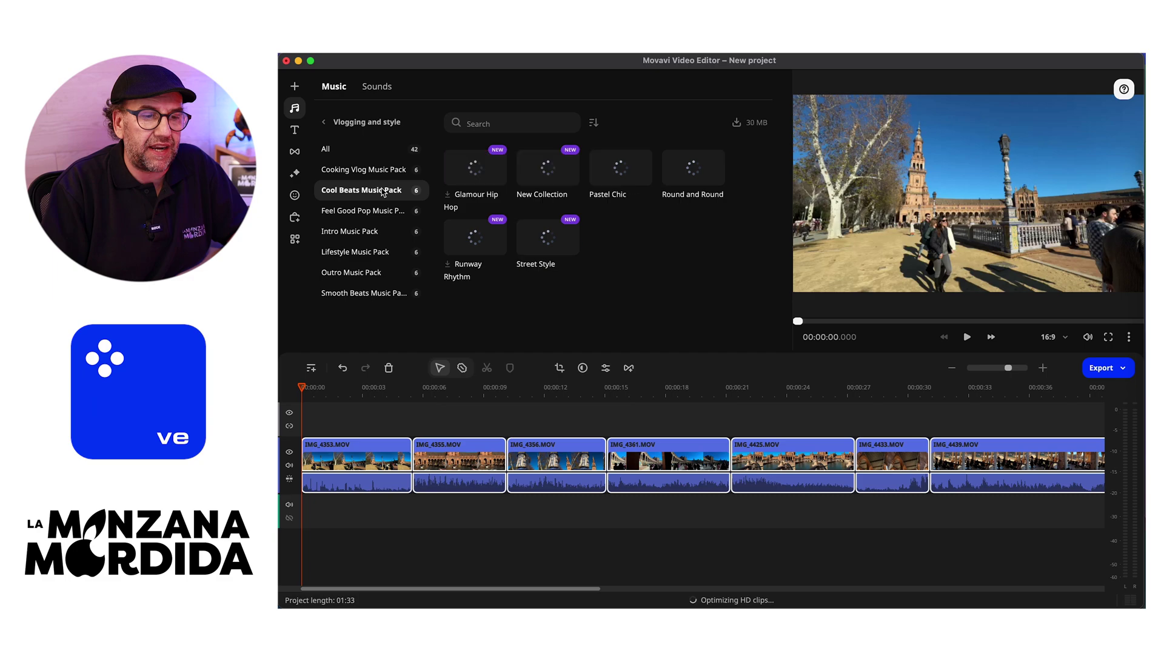
{"action": "left_click", "coordinate": [362, 153]}
{"action": "left_click", "coordinate": [322, 123]}
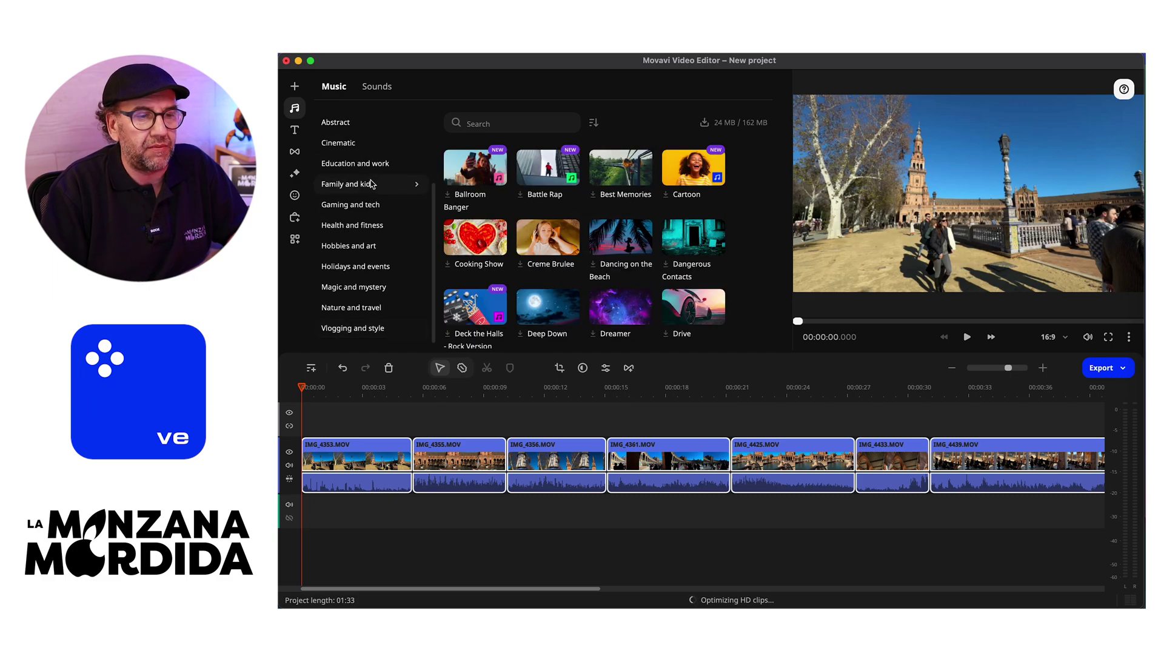
Step: Preview the Cinematic music track Age of Heroes and place it at the start of the audio track
{"action": "scroll", "coordinate": [372, 181], "scroll_direction": "up", "scroll_amount": 3}
{"action": "left_click", "coordinate": [372, 225]}
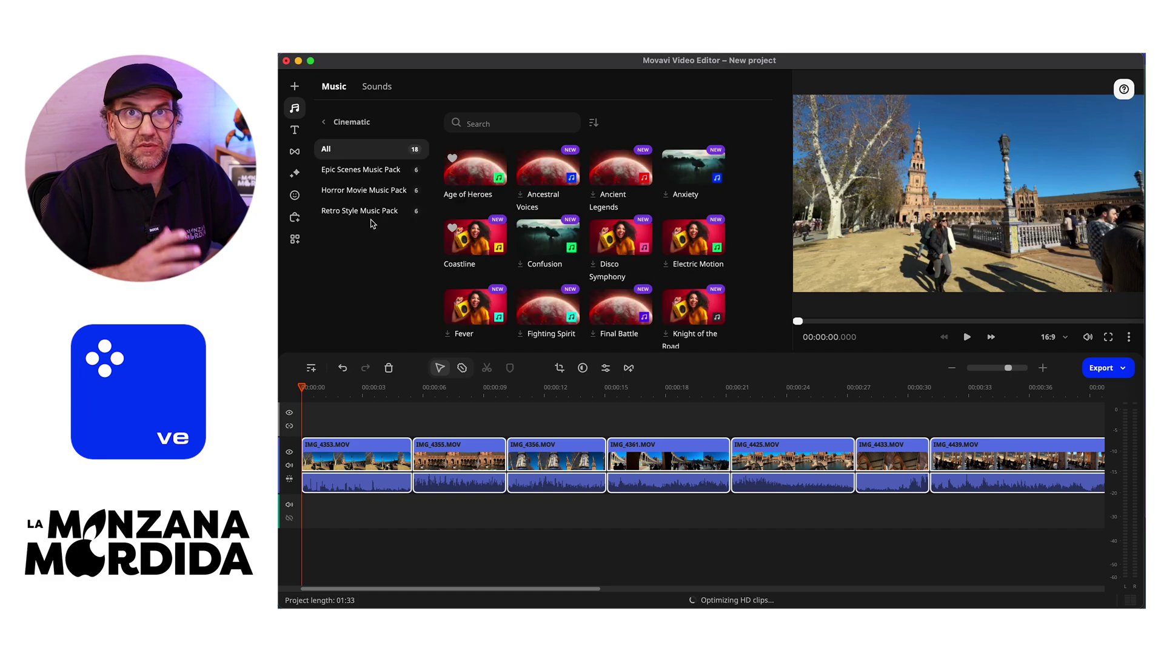
{"action": "left_click", "coordinate": [474, 179]}
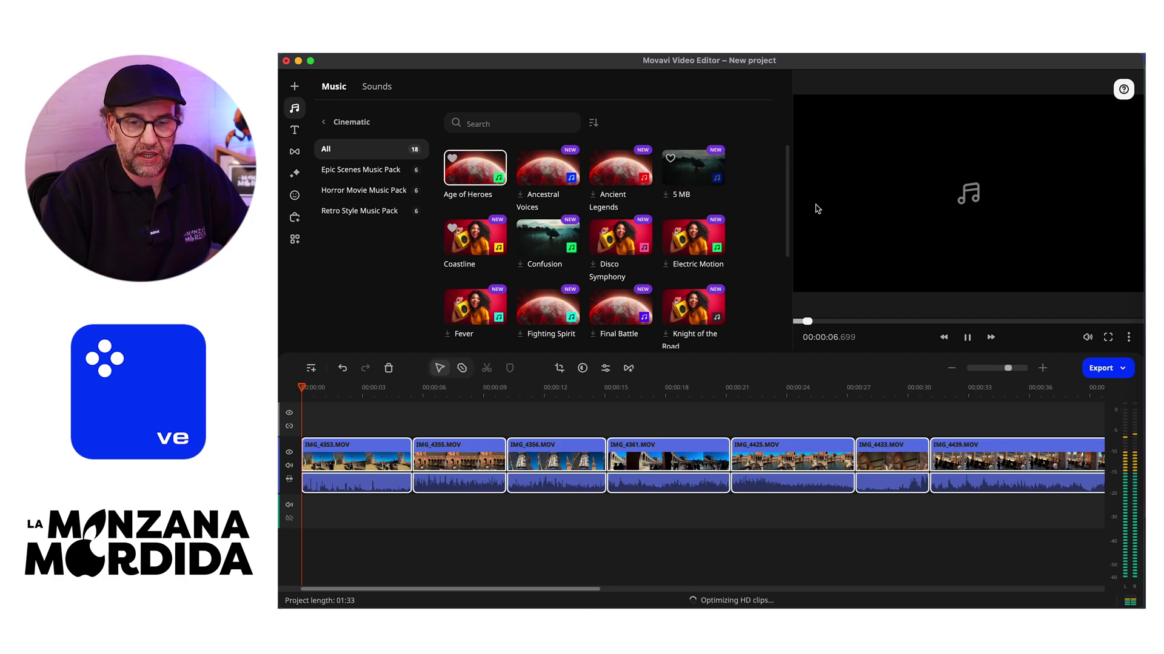
{"action": "left_click_drag", "start_coordinate": [475, 169], "coordinate": [301, 510]}
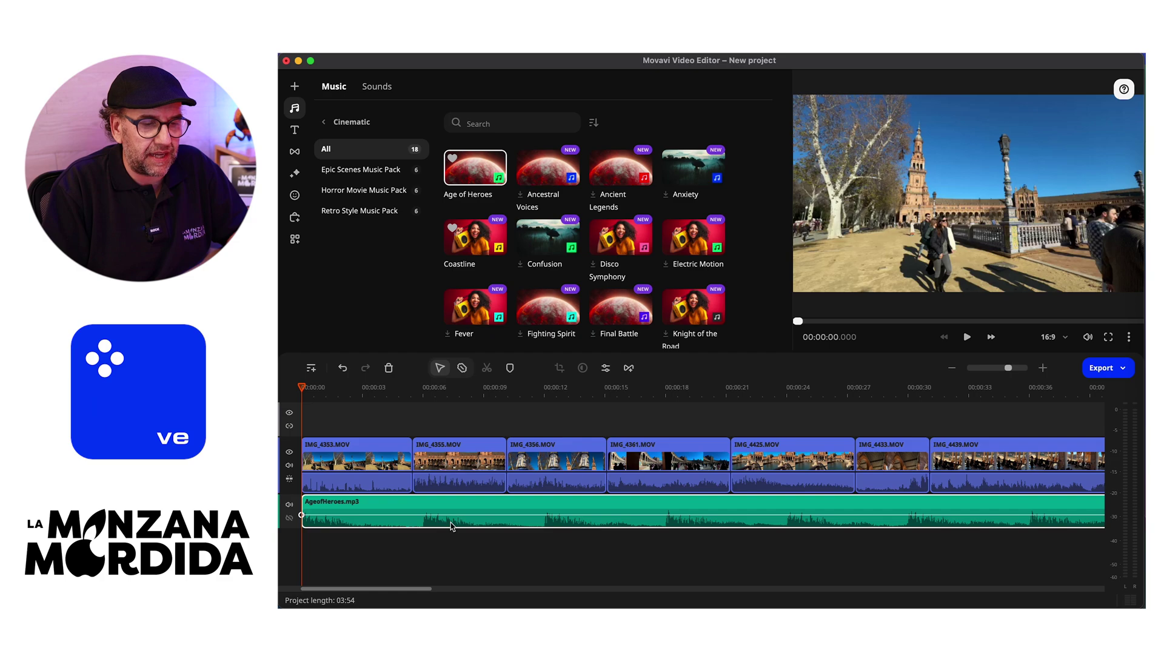
Step: Split the AgeofHeroes.mp3 music clip with the Blade at about 30 seconds
{"action": "scroll", "coordinate": [451, 526], "scroll_direction": "down", "scroll_amount": 1}
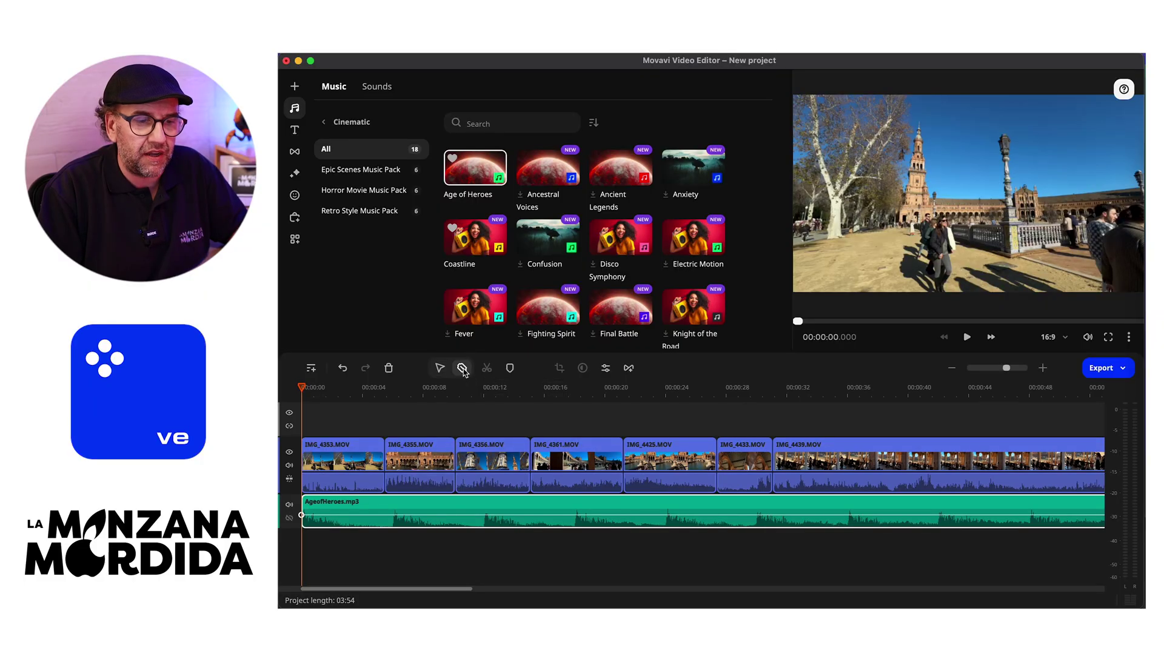
{"action": "left_click", "coordinate": [462, 368]}
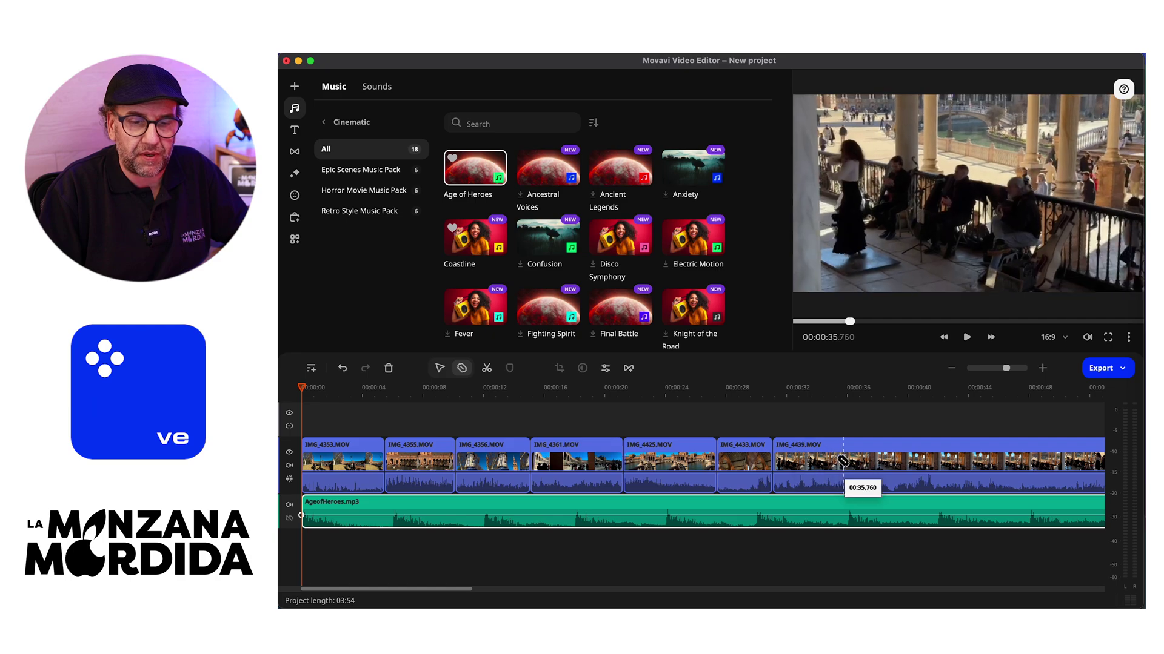
{"action": "left_click", "coordinate": [754, 509]}
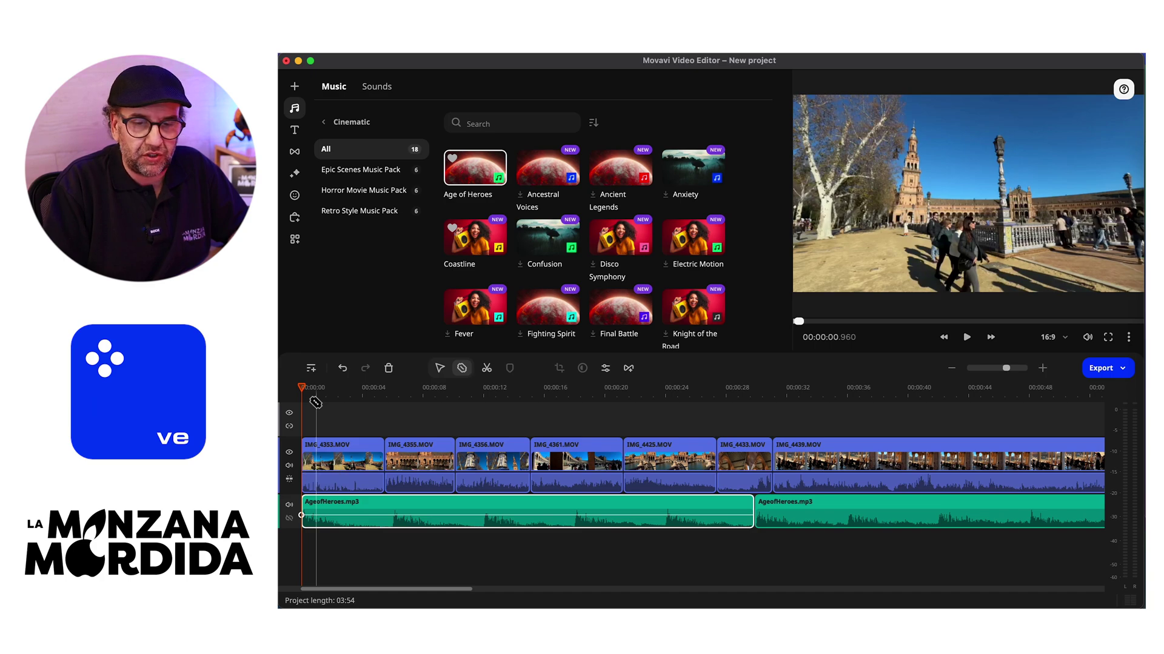
Step: Split the first video clip, IMG_4353.MOV, at about 1.7 seconds and about 4.6 seconds
{"action": "left_click_drag", "start_coordinate": [1006, 368], "coordinate": [1013, 369]}
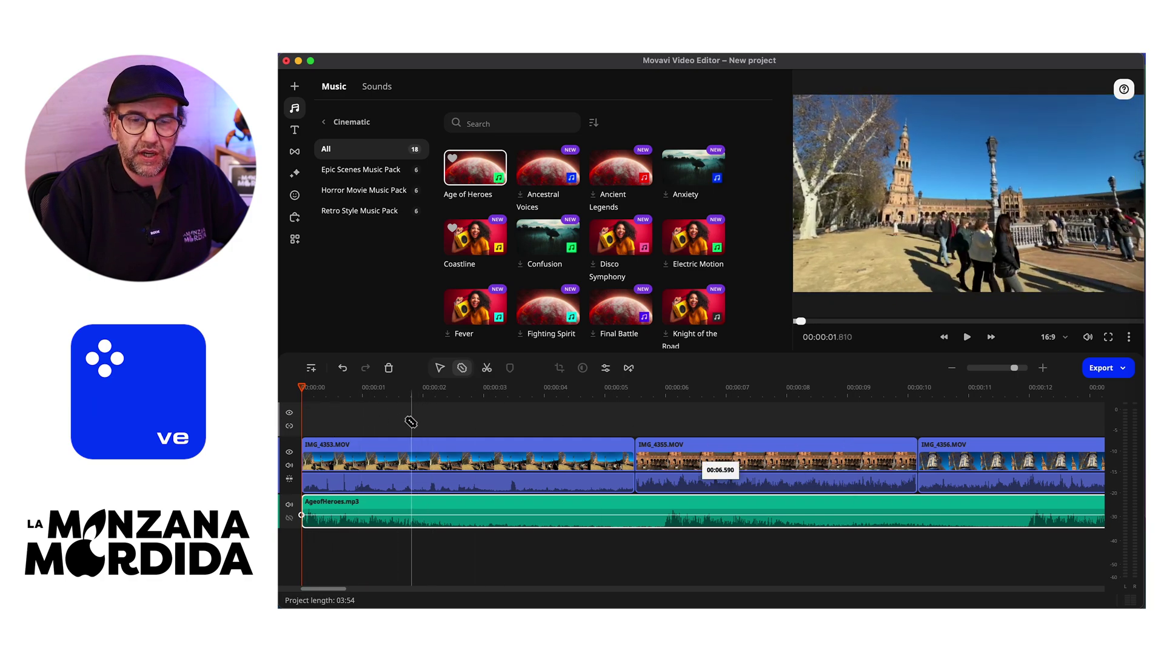
{"action": "left_click", "coordinate": [403, 459]}
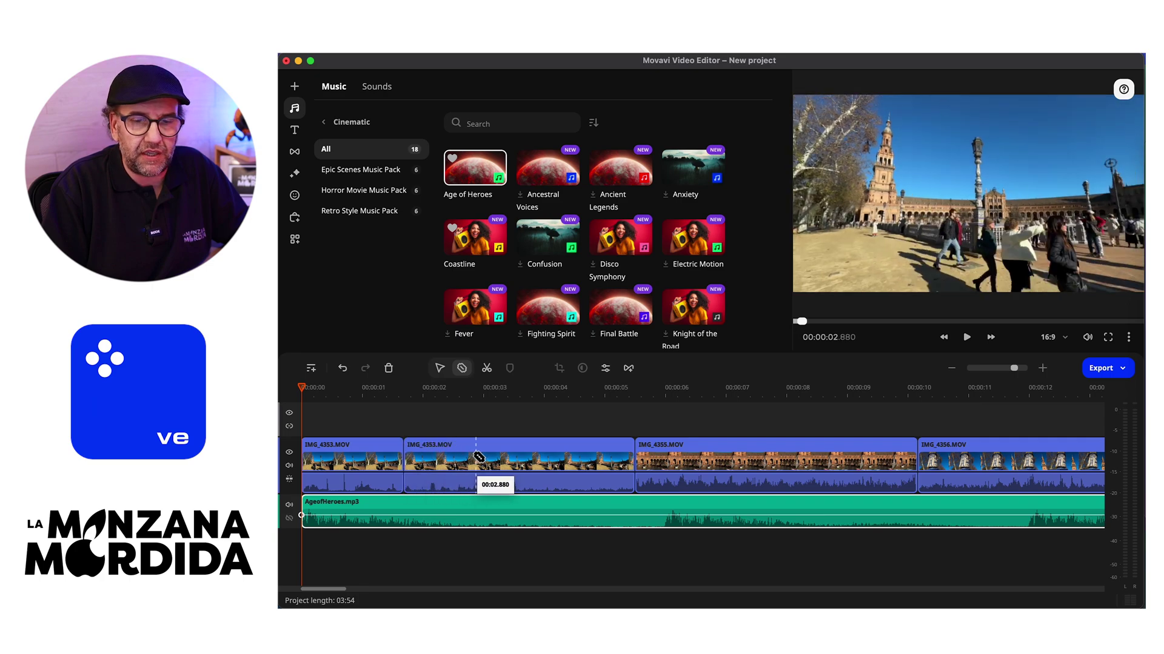
{"action": "left_click", "coordinate": [577, 464]}
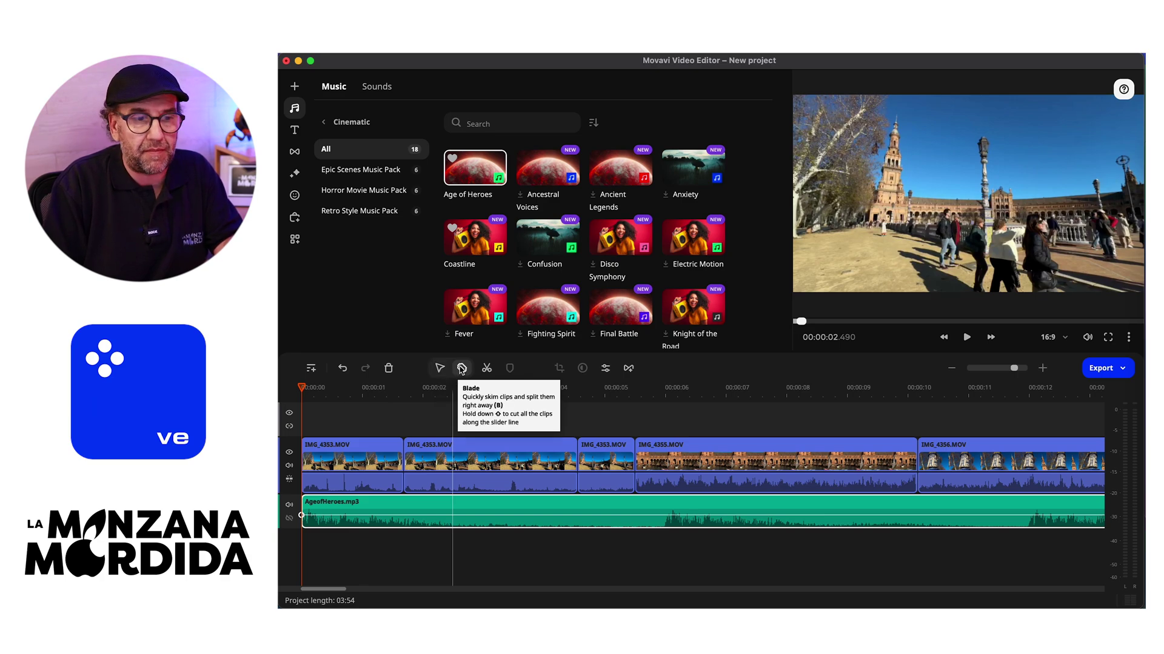
Step: Delete the first piece of IMG_4353.MOV and turn off the main video track's automatic gap closing
{"action": "left_click", "coordinate": [373, 458]}
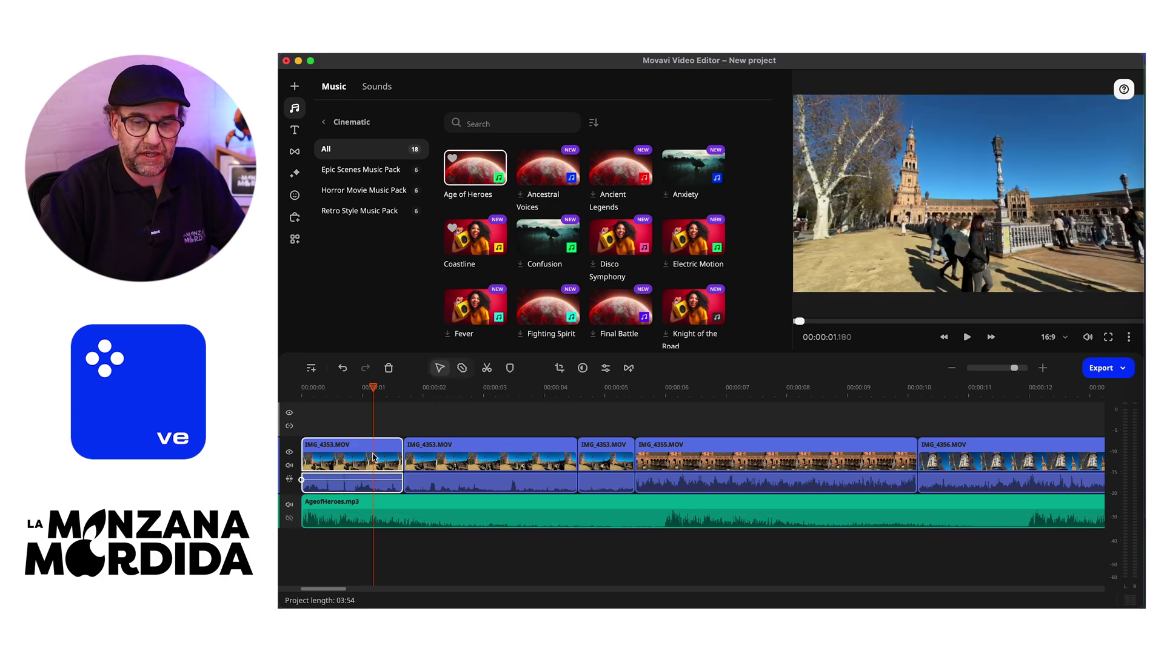
{"action": "key", "text": "Delete"}
{"action": "left_click", "coordinate": [290, 479]}
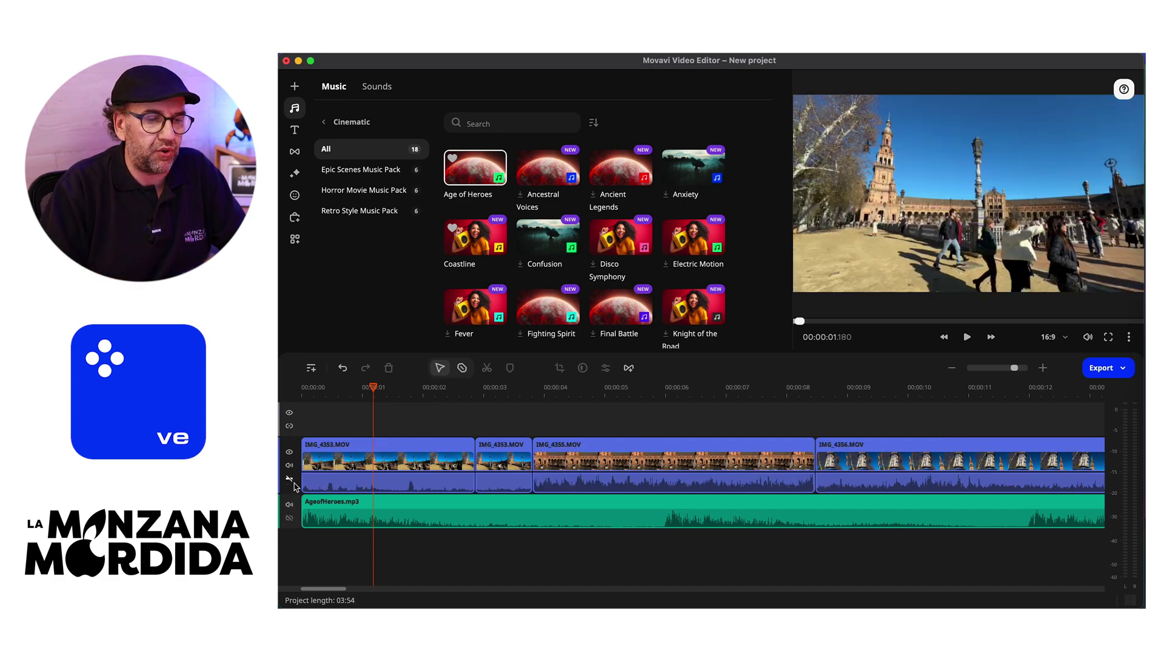
Step: Delete the leftover end piece of IMG_4353.MOV and split IMG_4355.MOV with the Blade at about 3.8 and 6.7 seconds
{"action": "left_click", "coordinate": [514, 447]}
{"action": "key", "text": "Delete"}
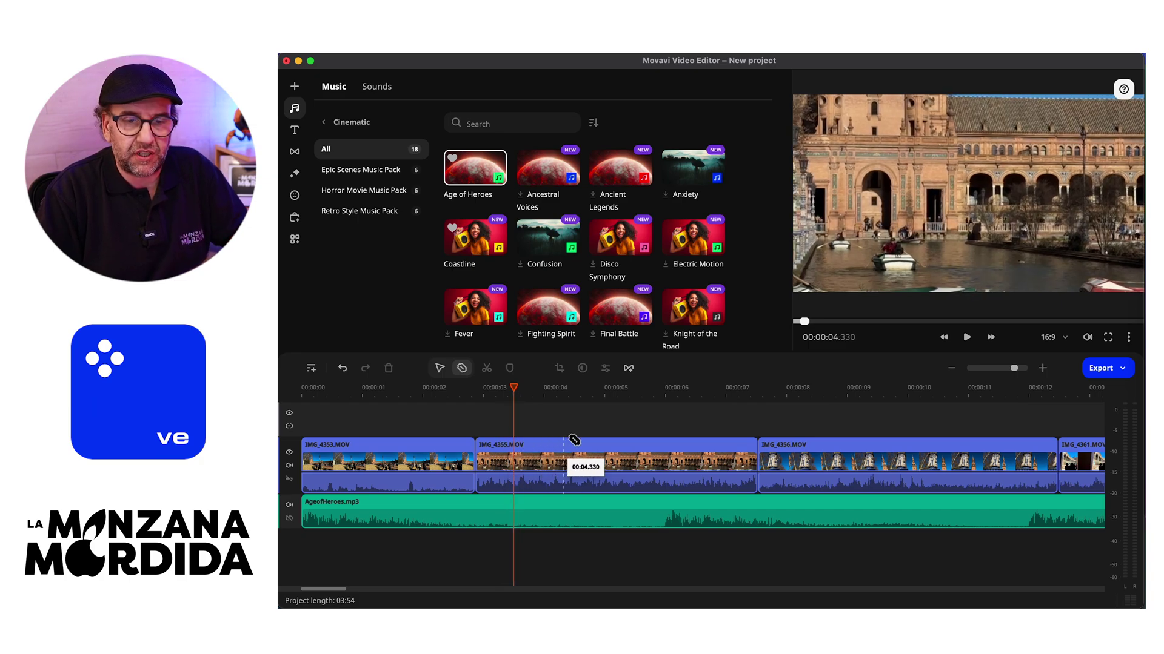
{"action": "left_click", "coordinate": [532, 449]}
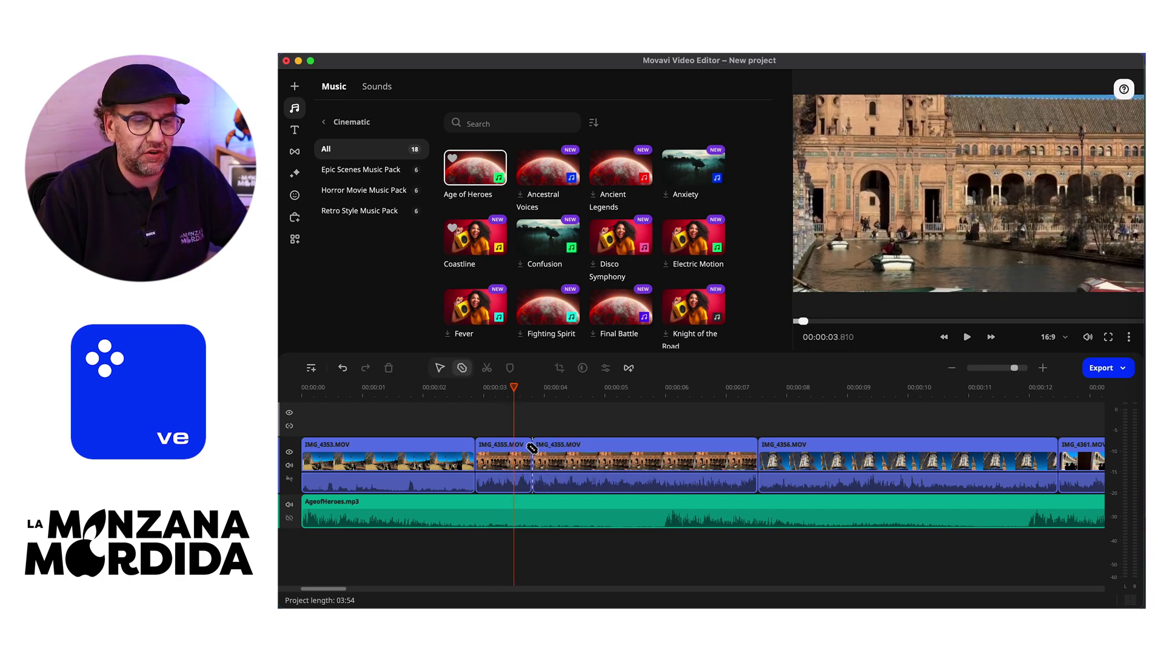
{"action": "left_click", "coordinate": [708, 451]}
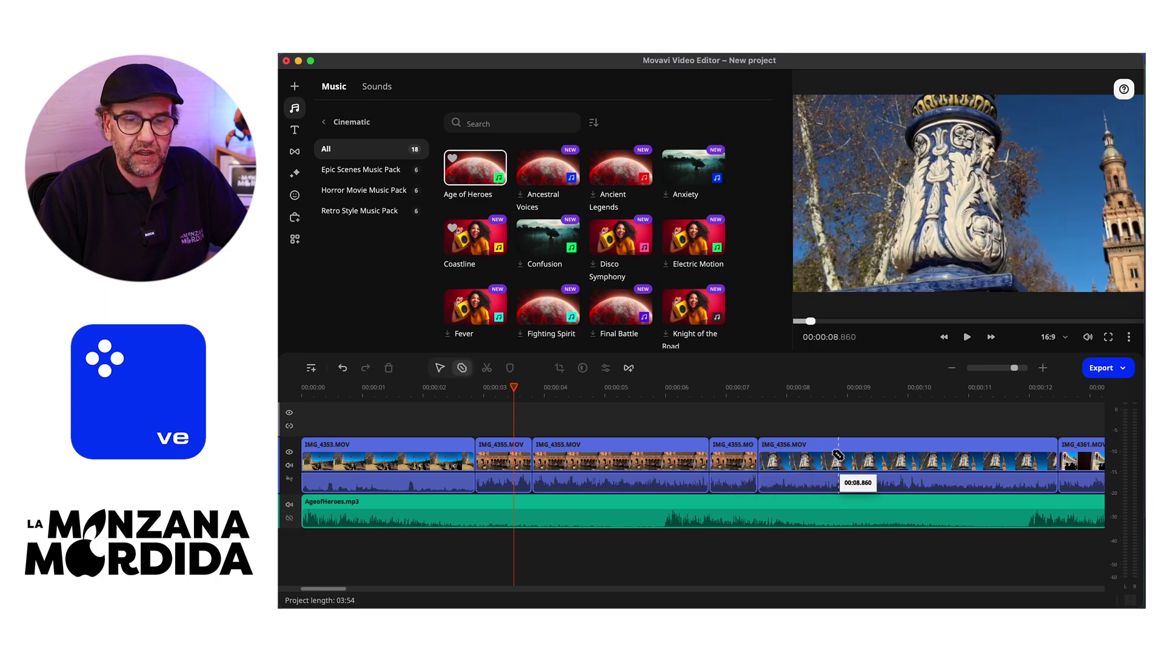
Step: Split IMG_4356.MOV with the Blade at about 9.2 and 11.3 seconds on the timeline
{"action": "left_click", "coordinate": [856, 459]}
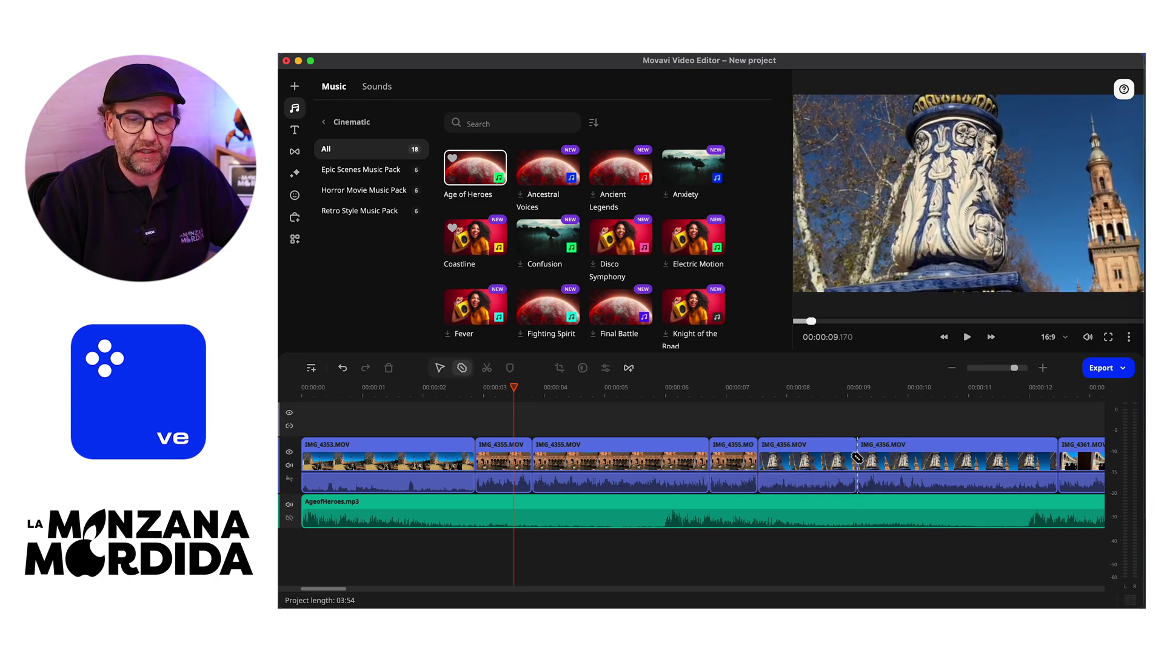
{"action": "left_click", "coordinate": [987, 462]}
{"action": "key", "text": "Escape"}
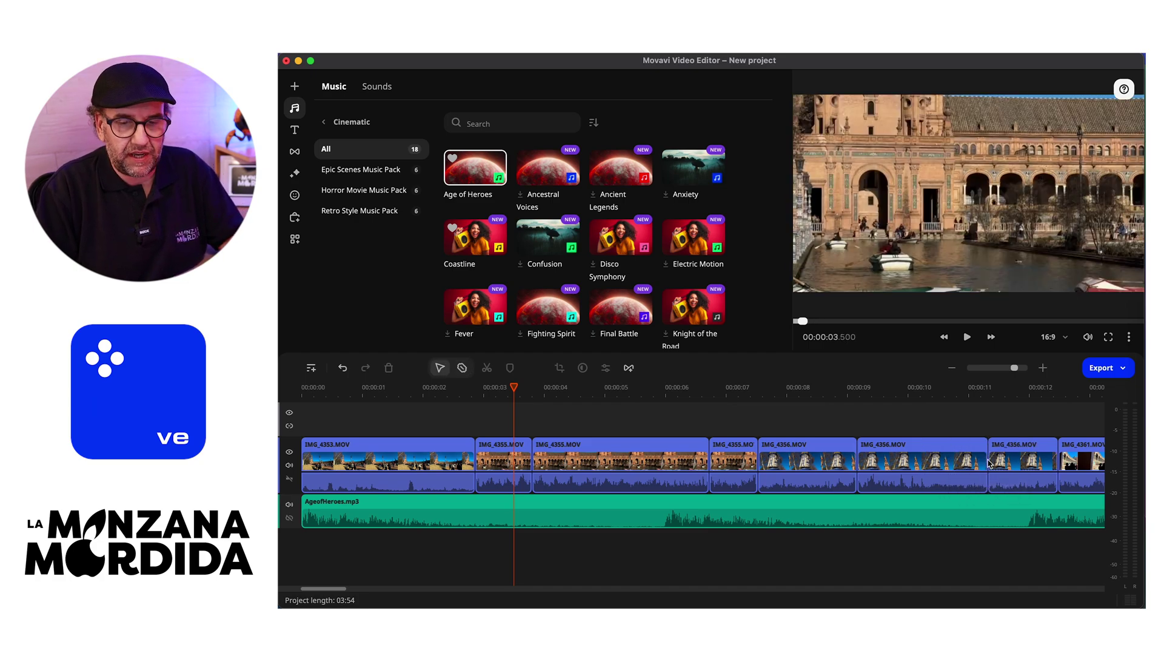
Step: Delete the start and end pieces of both IMG_4355.MOV and IMG_4356.MOV, keeping only their middle parts
{"action": "left_click", "coordinate": [1022, 462]}
{"action": "left_click", "coordinate": [800, 455], "text": "shift"}
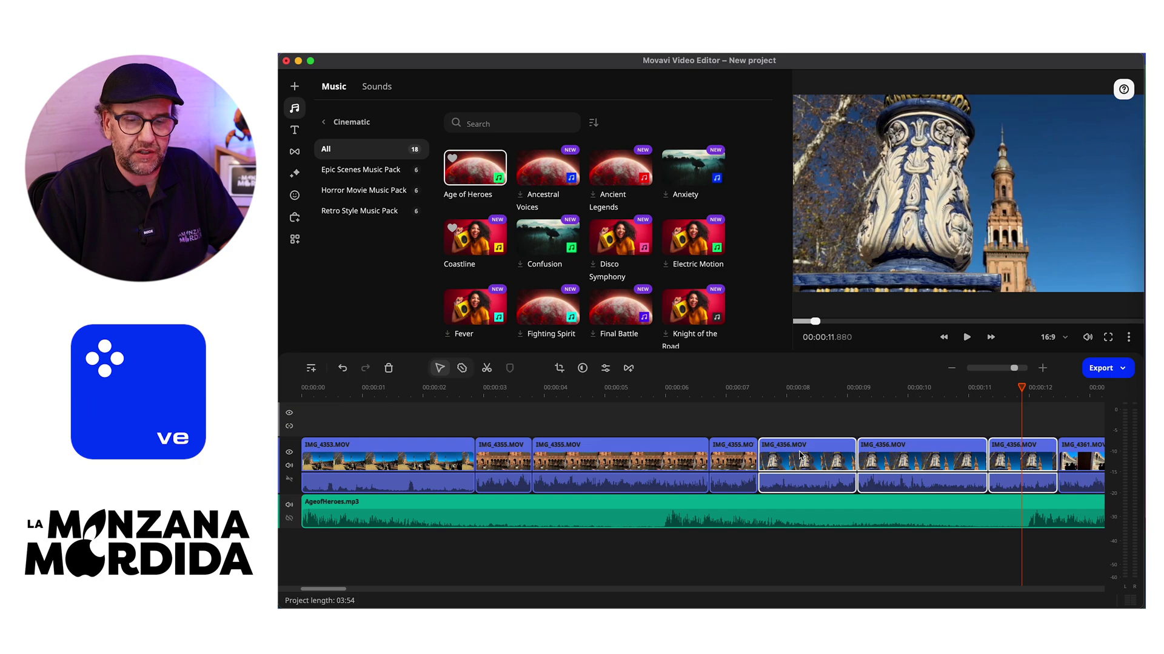
{"action": "left_click", "coordinate": [1016, 455]}
{"action": "left_click", "coordinate": [798, 451], "text": "super"}
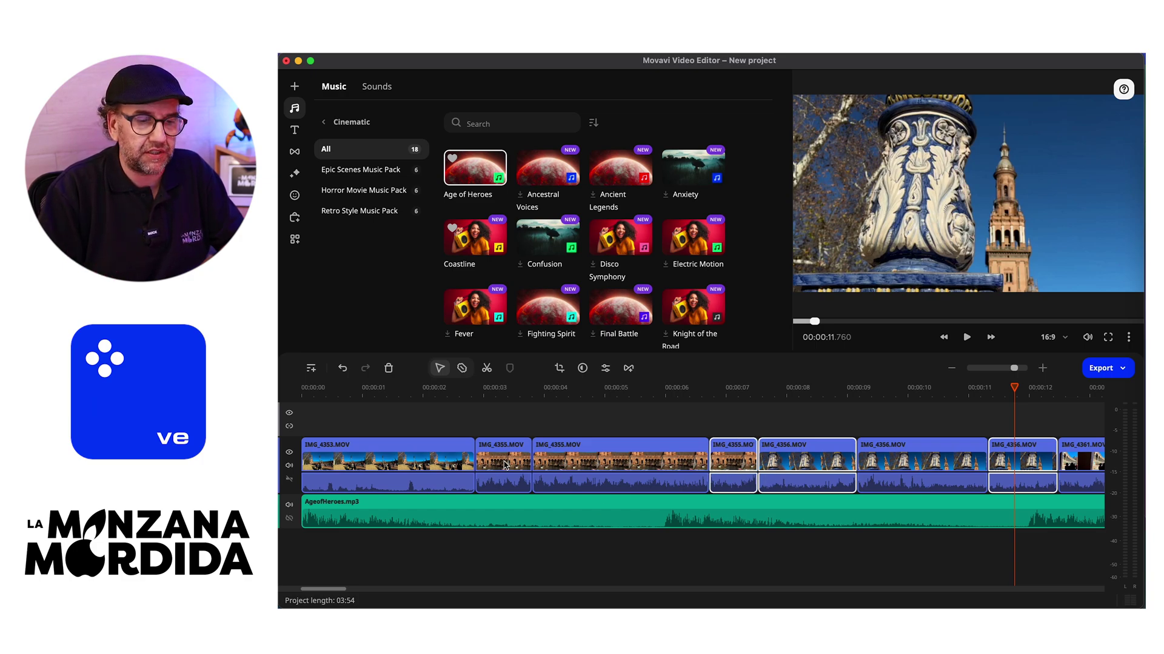
{"action": "key", "text": "Delete"}
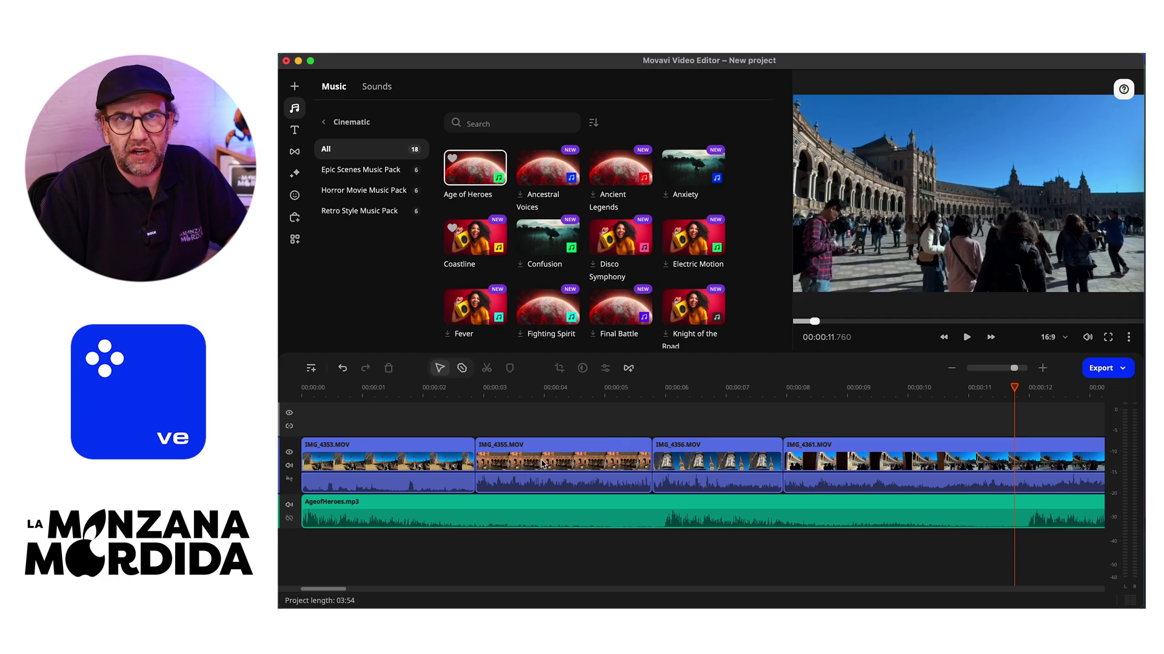
Step: Split IMG_4361.MOV with the Blade at about 12.4 seconds and IMG_4425.MOV at about 15.5 and 18.5 seconds
{"action": "scroll", "coordinate": [714, 438], "scroll_direction": "right", "scroll_amount": 5}
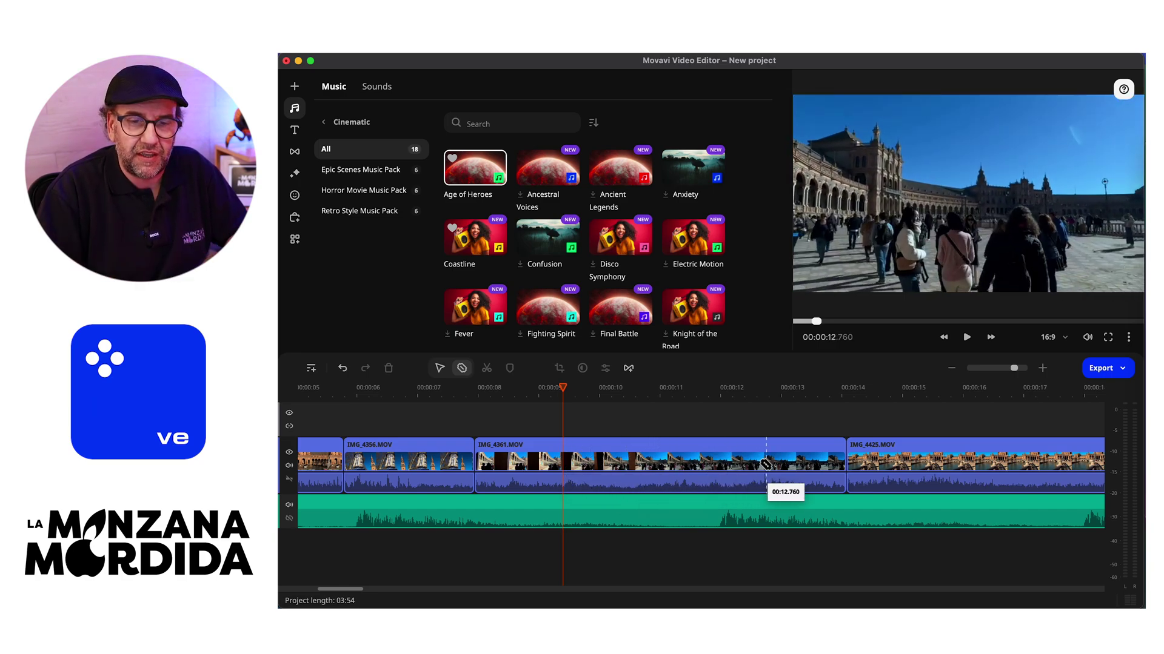
{"action": "left_click", "coordinate": [739, 461]}
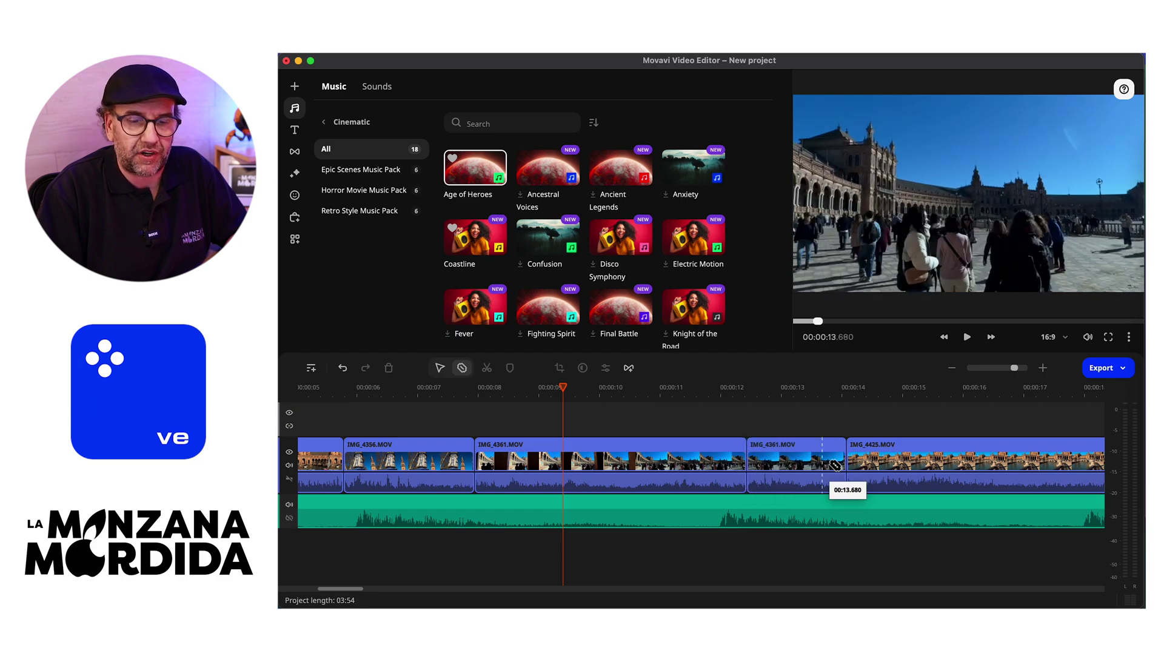
{"action": "scroll", "coordinate": [860, 467], "scroll_direction": "right", "scroll_amount": 3}
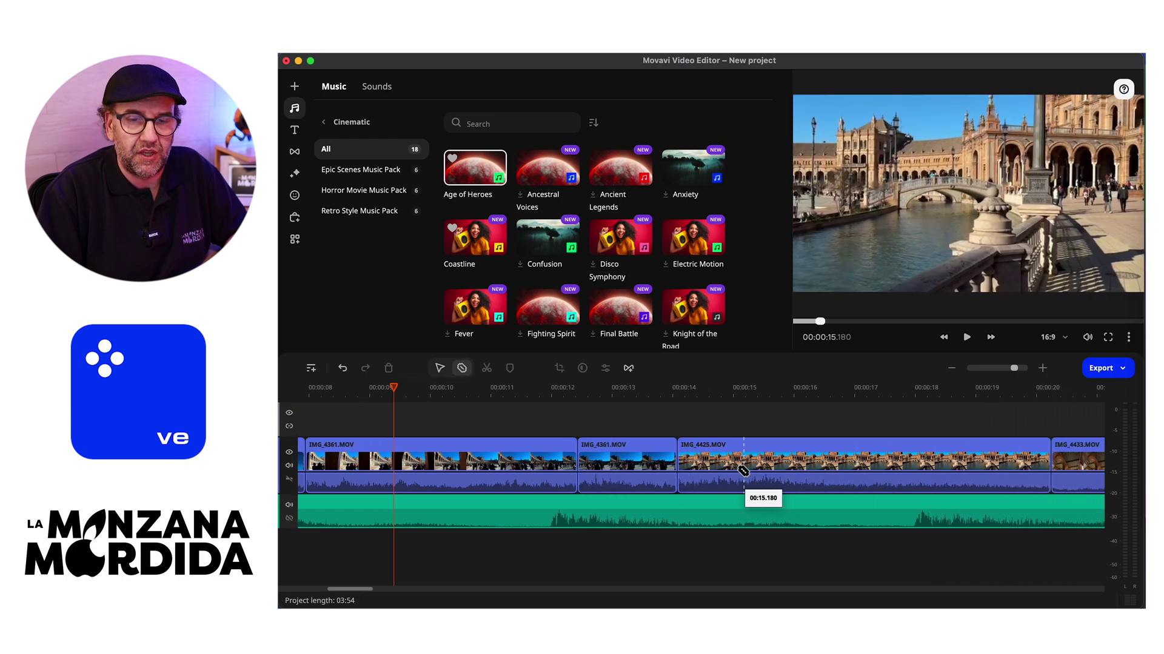
{"action": "left_click", "coordinate": [762, 466]}
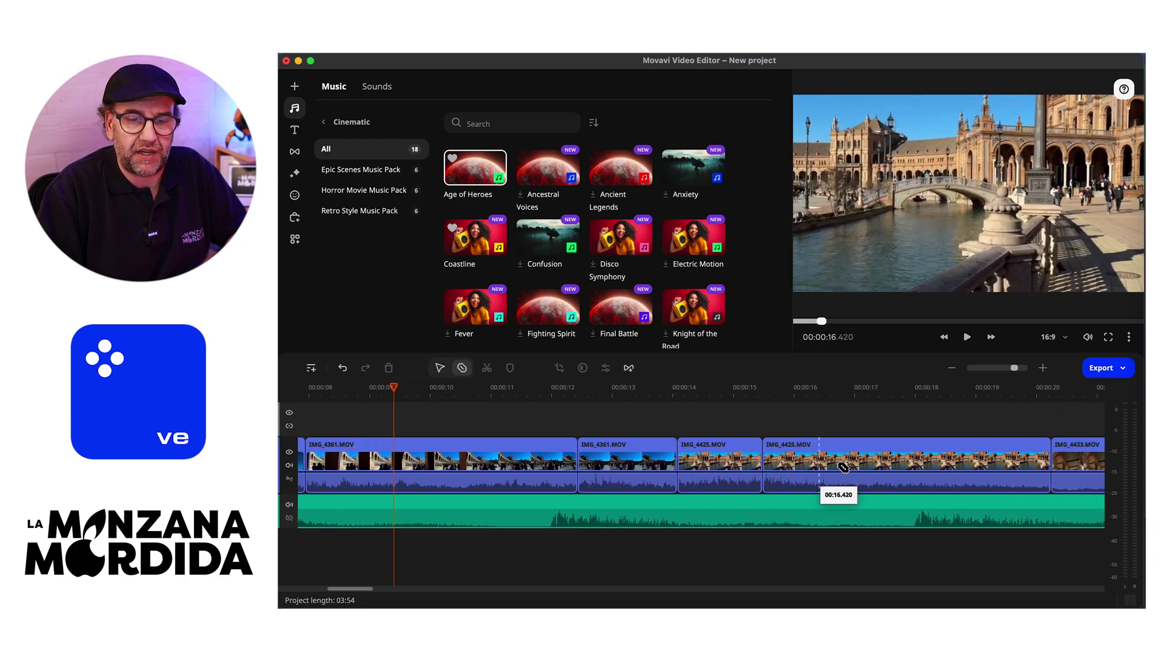
{"action": "left_click", "coordinate": [947, 464]}
{"action": "scroll", "coordinate": [945, 466], "scroll_direction": "right", "scroll_amount": 5}
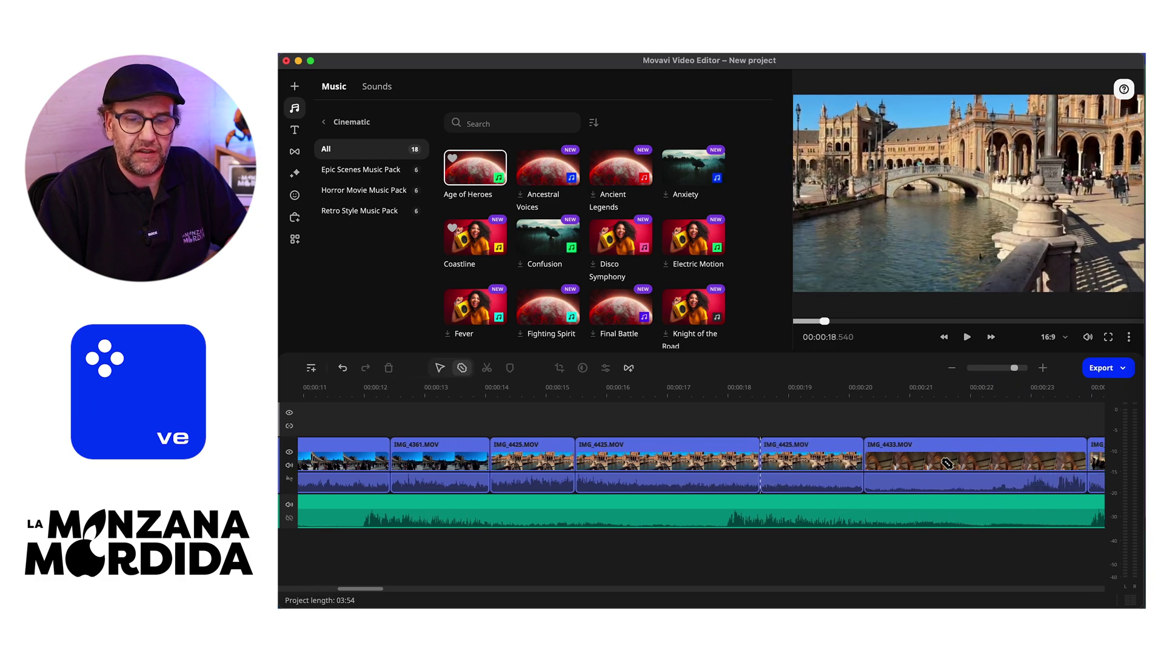
Step: Split IMG_4433.MOV with the Blade at about 20.9 and 22.8 seconds and IMG_4439.MOV at about 26.7 and 30.1 seconds
{"action": "left_click", "coordinate": [884, 464]}
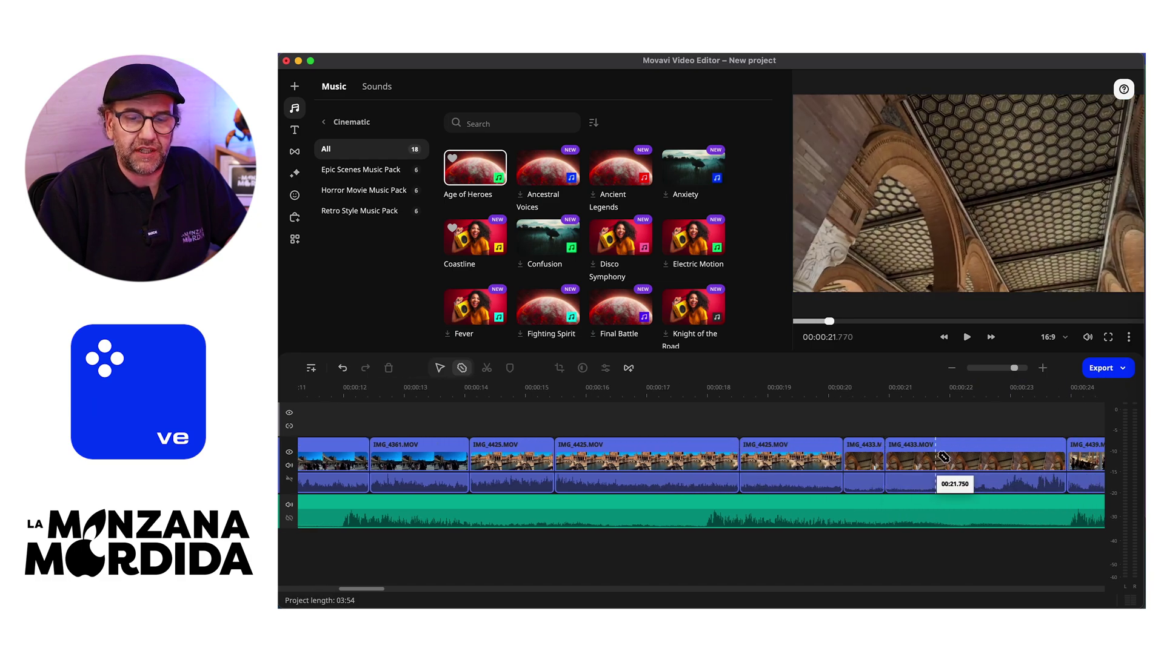
{"action": "left_click", "coordinate": [998, 459]}
{"action": "scroll", "coordinate": [998, 461], "scroll_direction": "right", "scroll_amount": 5}
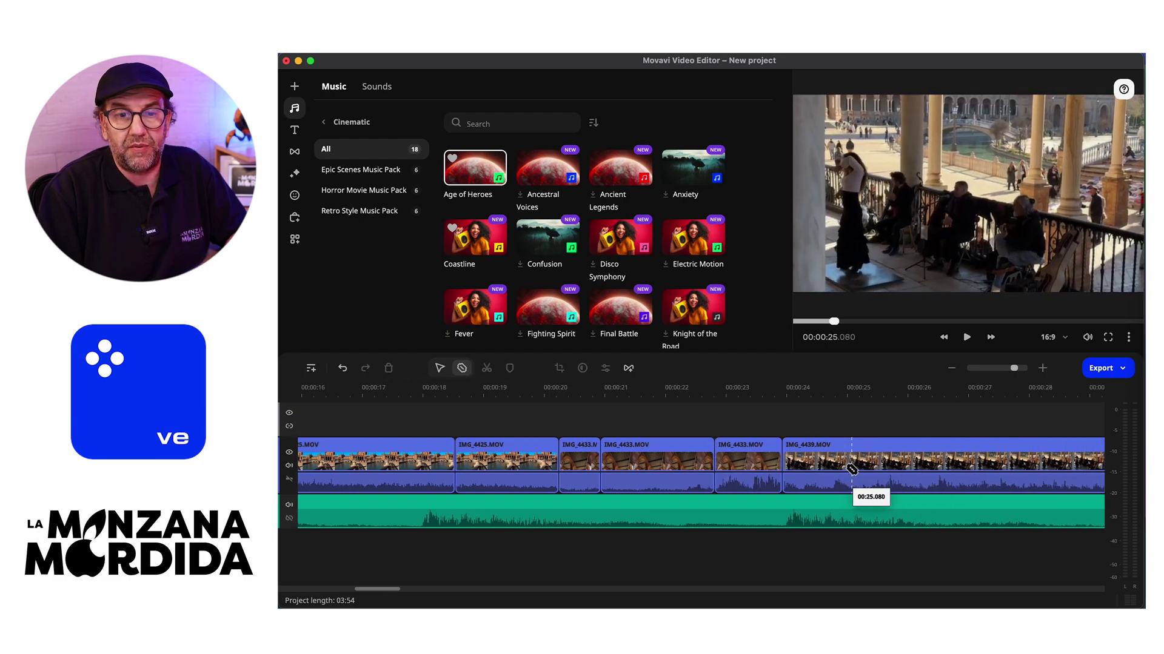
{"action": "left_click", "coordinate": [952, 464]}
{"action": "scroll", "coordinate": [949, 462], "scroll_direction": "right", "scroll_amount": 5}
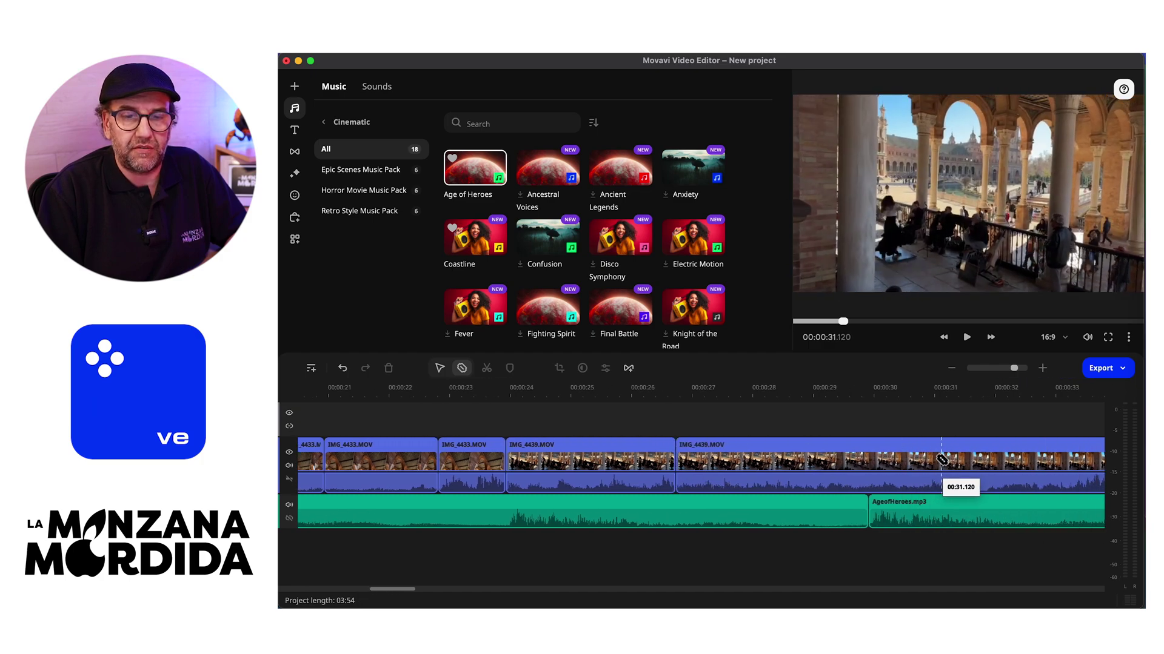
{"action": "left_click", "coordinate": [880, 456]}
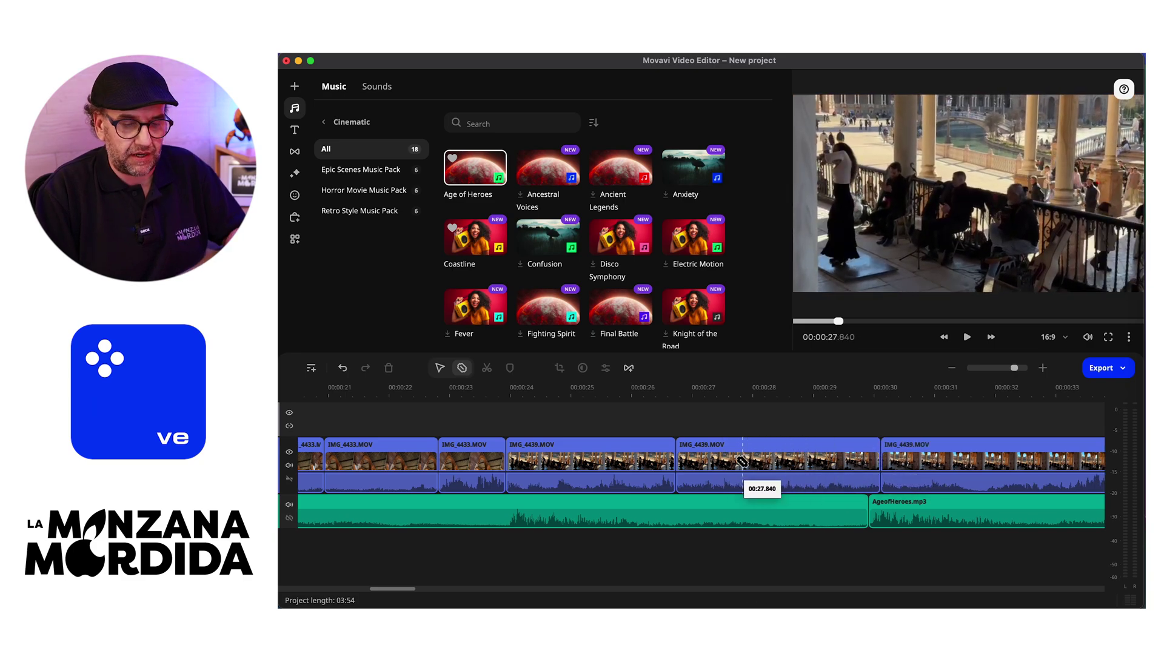
{"action": "key", "text": "Escape"}
Step: Remove the unwanted end and start pieces of IMG_4433.MOV from the timeline
{"action": "left_click", "coordinate": [770, 460]}
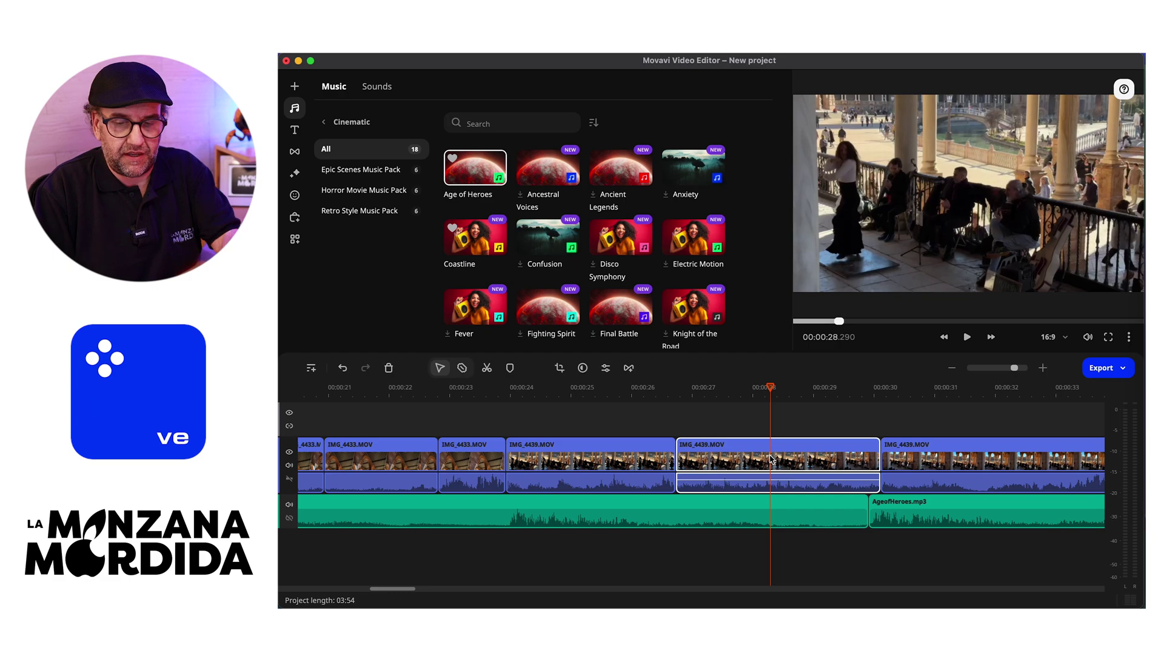
{"action": "key", "text": "super+z"}
{"action": "left_click", "coordinate": [482, 460]}
{"action": "scroll", "coordinate": [481, 459], "scroll_direction": "left", "scroll_amount": 5}
{"action": "left_click", "coordinate": [523, 465]}
Step: Play the edited sequence from the beginning to check picture and sound, and return the playhead to the start
{"action": "scroll", "coordinate": [522, 466], "scroll_direction": "left", "scroll_amount": 10}
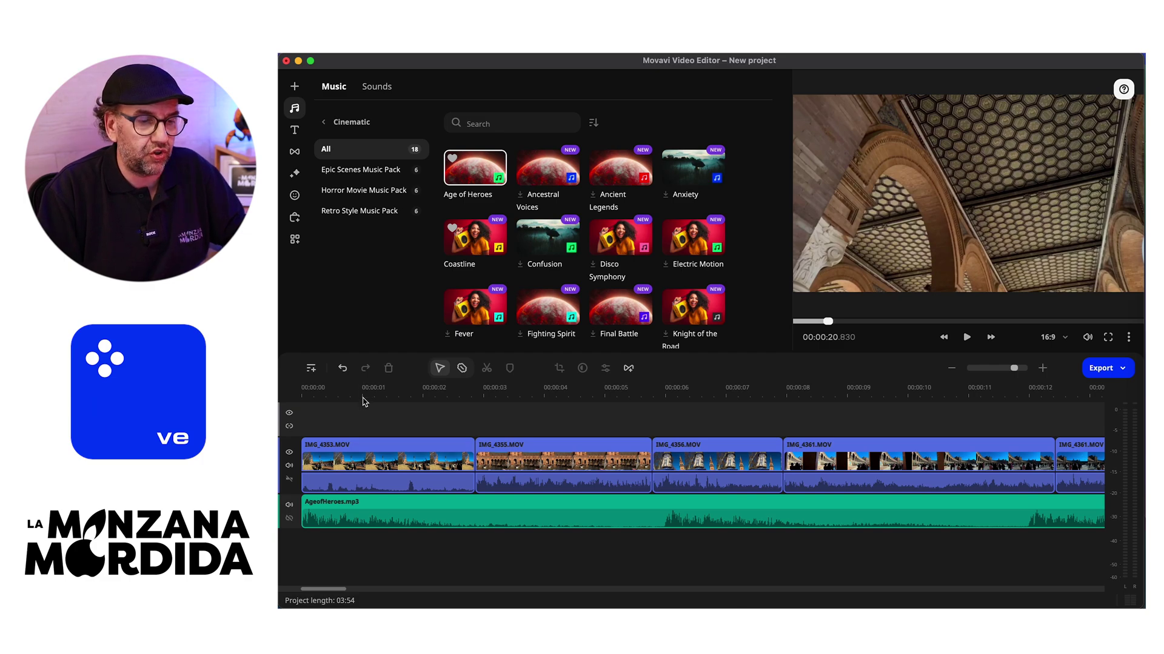
{"action": "left_click", "coordinate": [301, 395]}
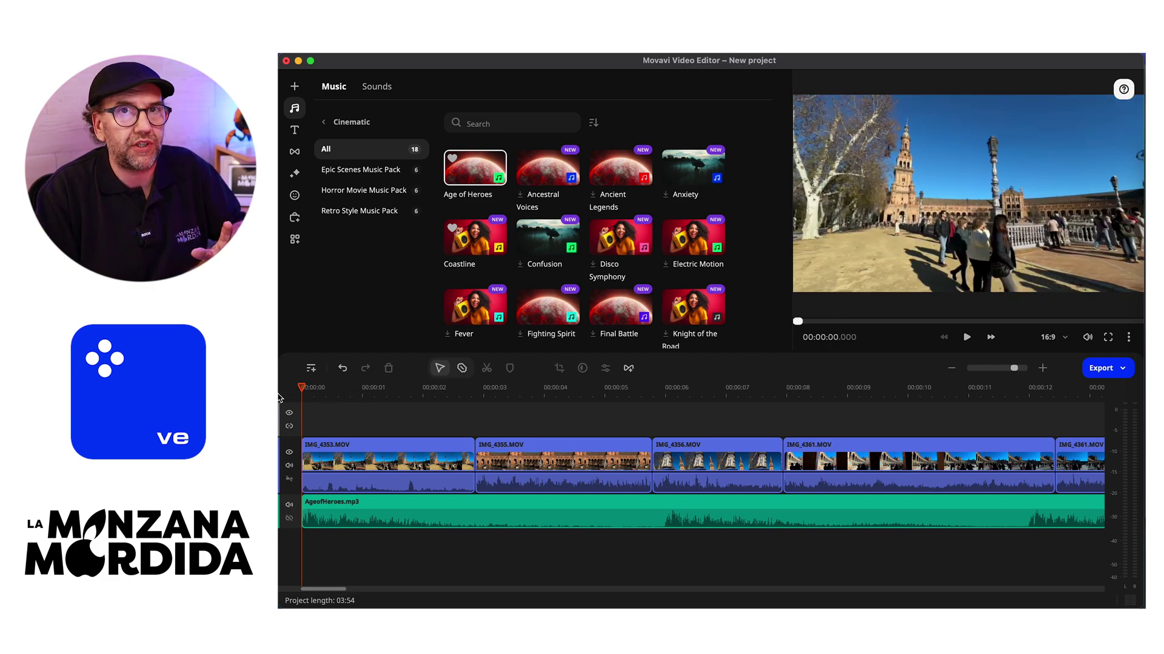
{"action": "key", "text": "space"}
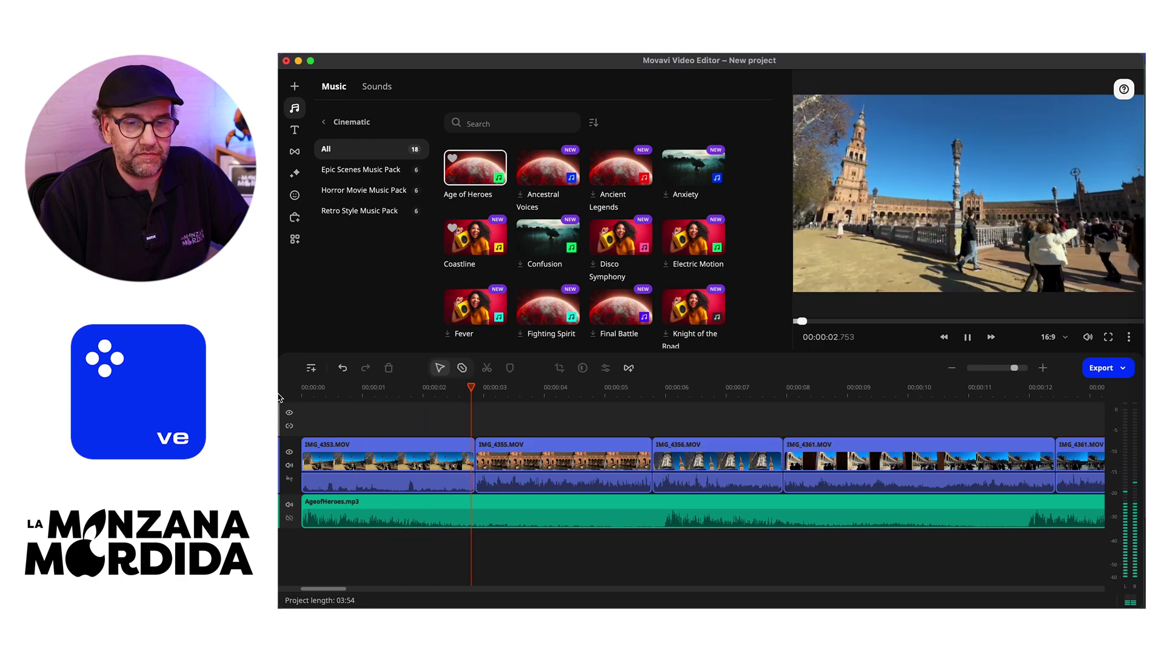
{"action": "key", "text": "space"}
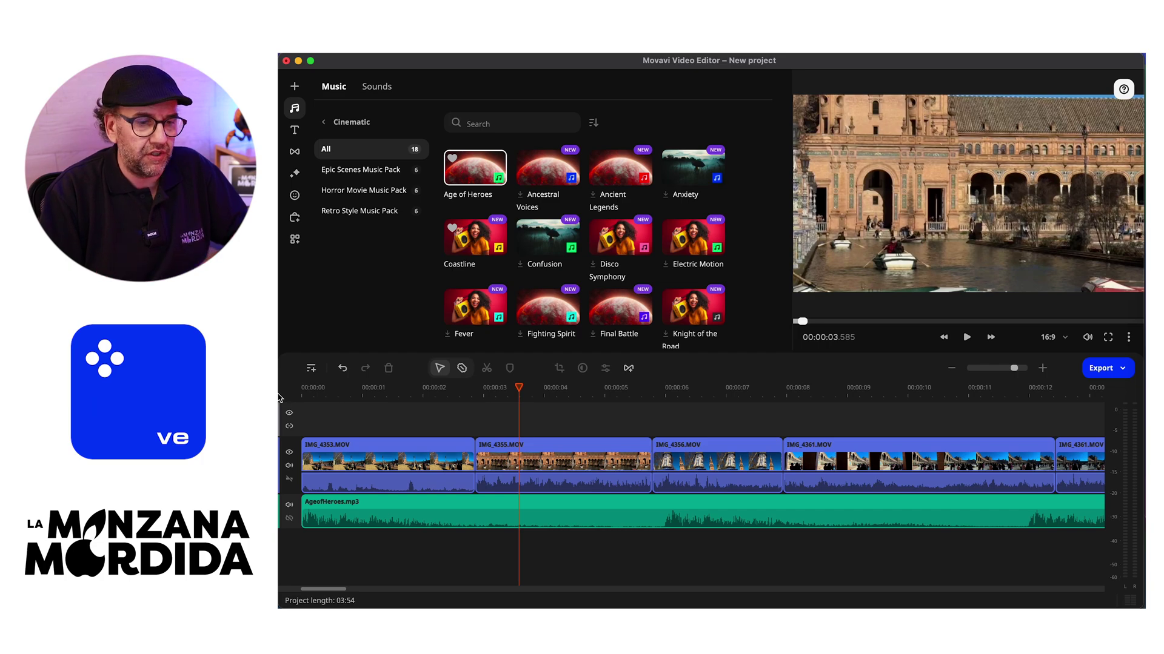
{"action": "left_click_drag", "start_coordinate": [367, 392], "coordinate": [285, 395]}
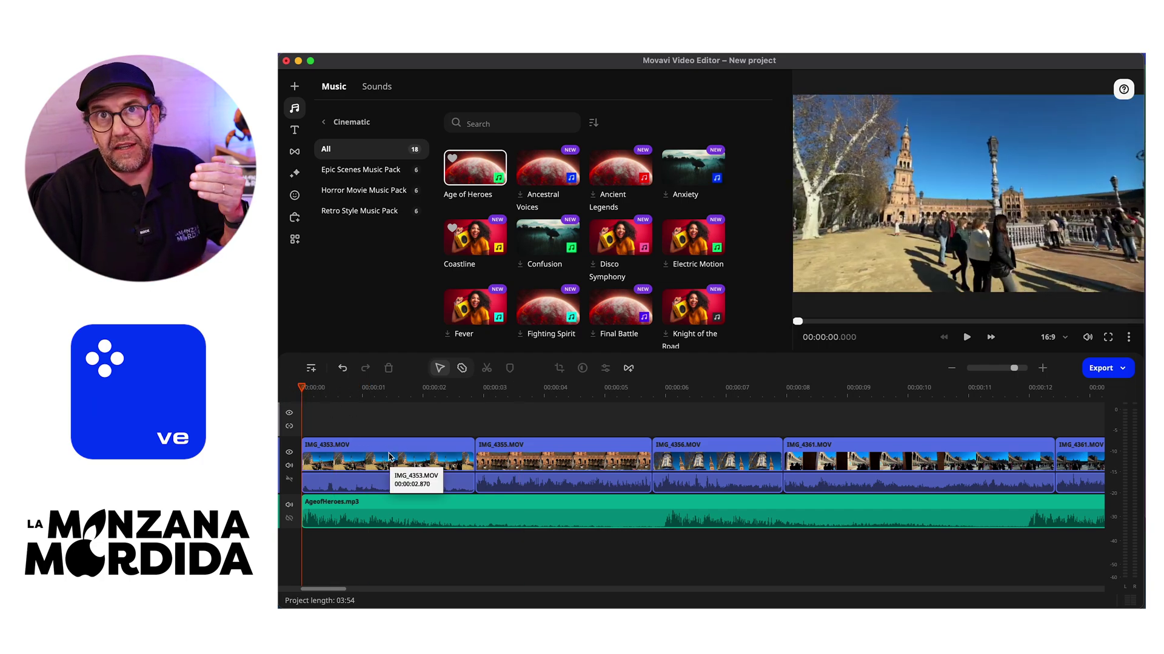
Step: Mute the main video track and extend the end of IMG_4355.MOV to the music beat at about 6.05 seconds
{"action": "left_click", "coordinate": [290, 466]}
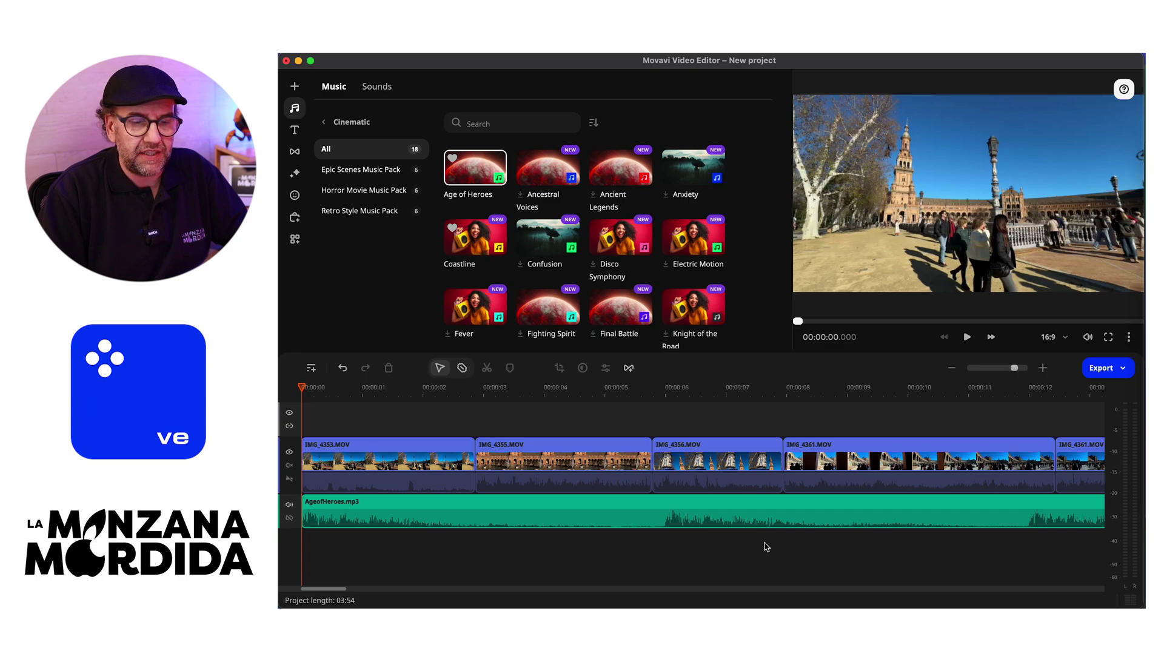
{"action": "left_click", "coordinate": [641, 460]}
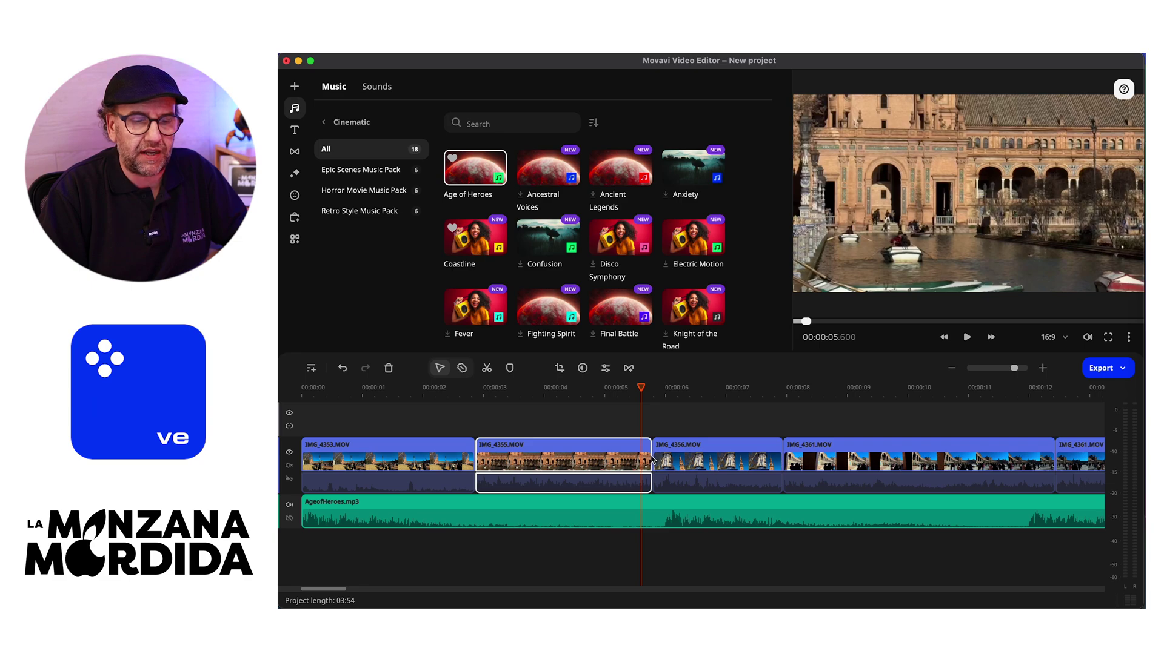
{"action": "left_click_drag", "start_coordinate": [651, 456], "coordinate": [667, 456]}
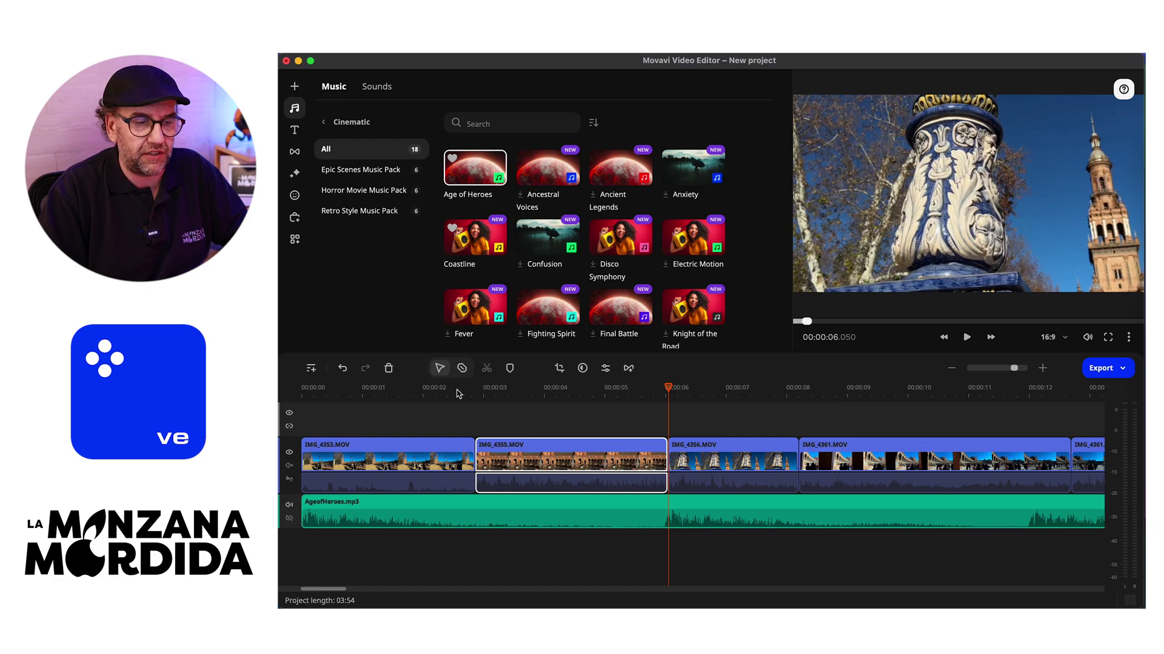
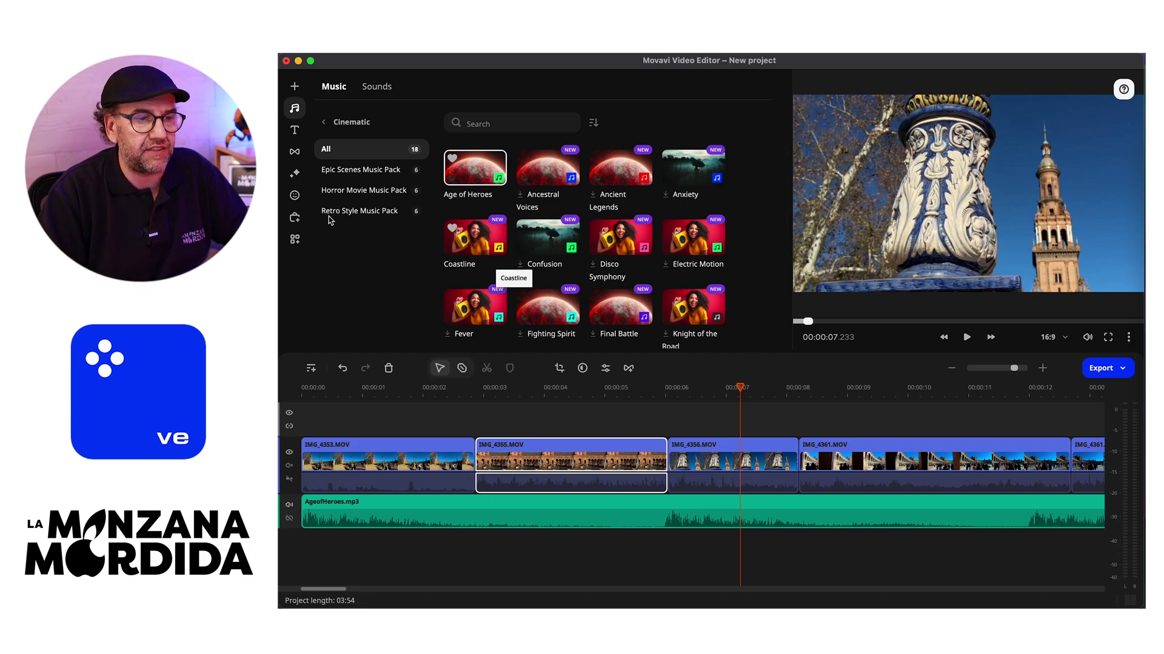
Step: Browse the Featured and Cinematic transition collections and preview the Colored lines transition
{"action": "left_click", "coordinate": [295, 152]}
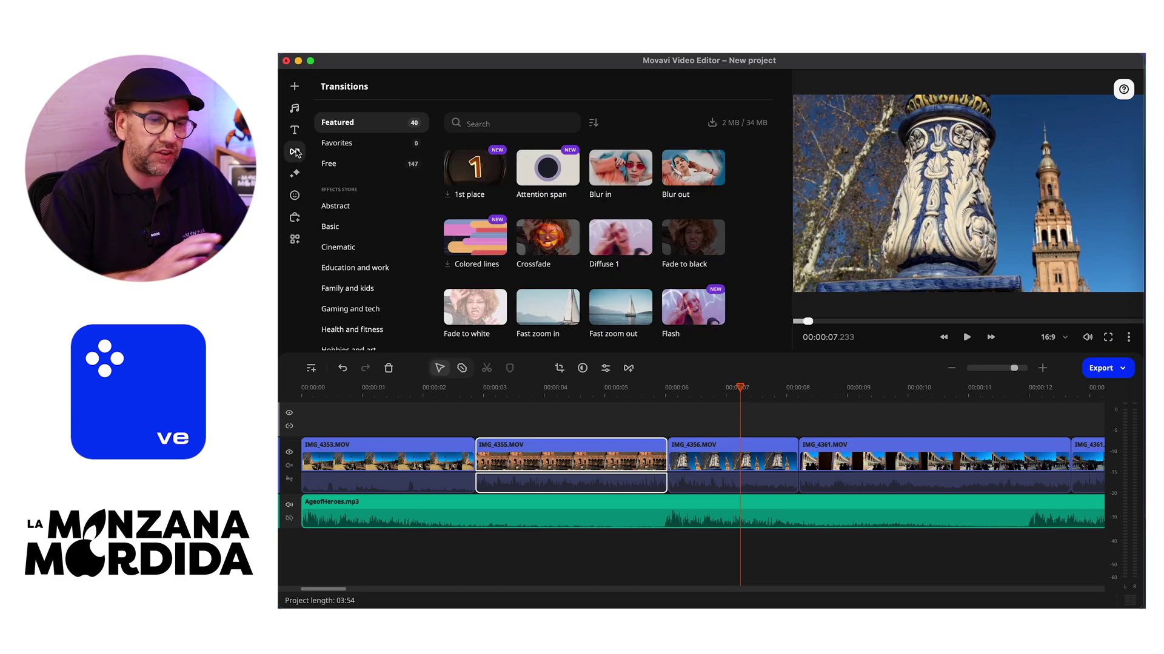
{"action": "mouse_move", "coordinate": [454, 233]}
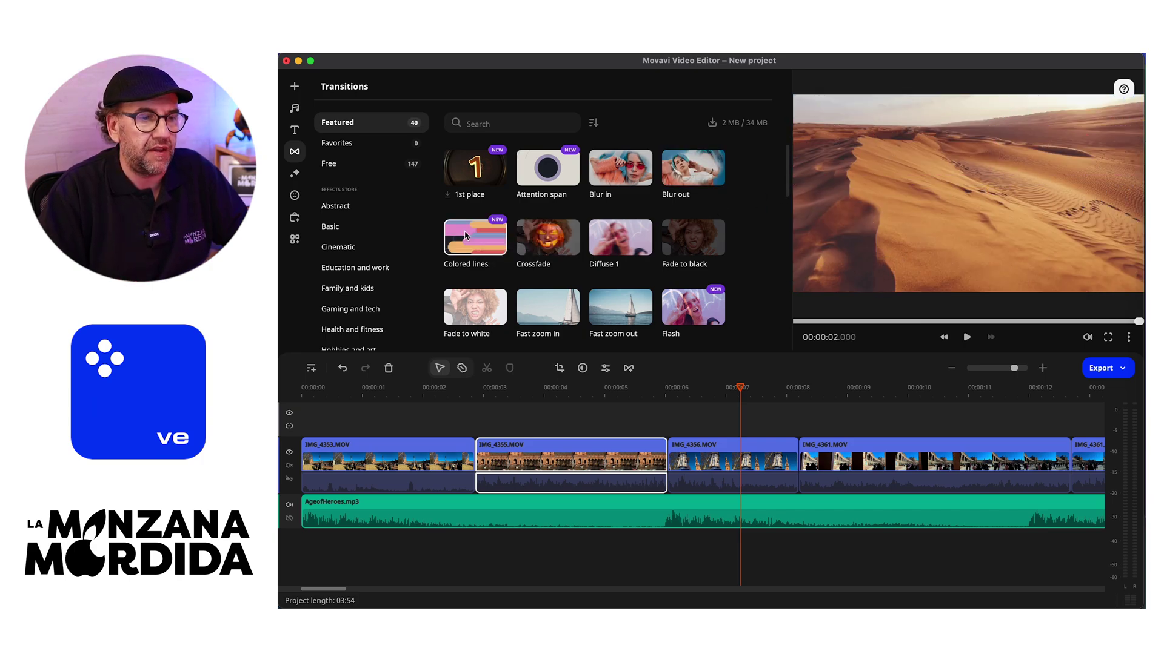
{"action": "left_click", "coordinate": [366, 250]}
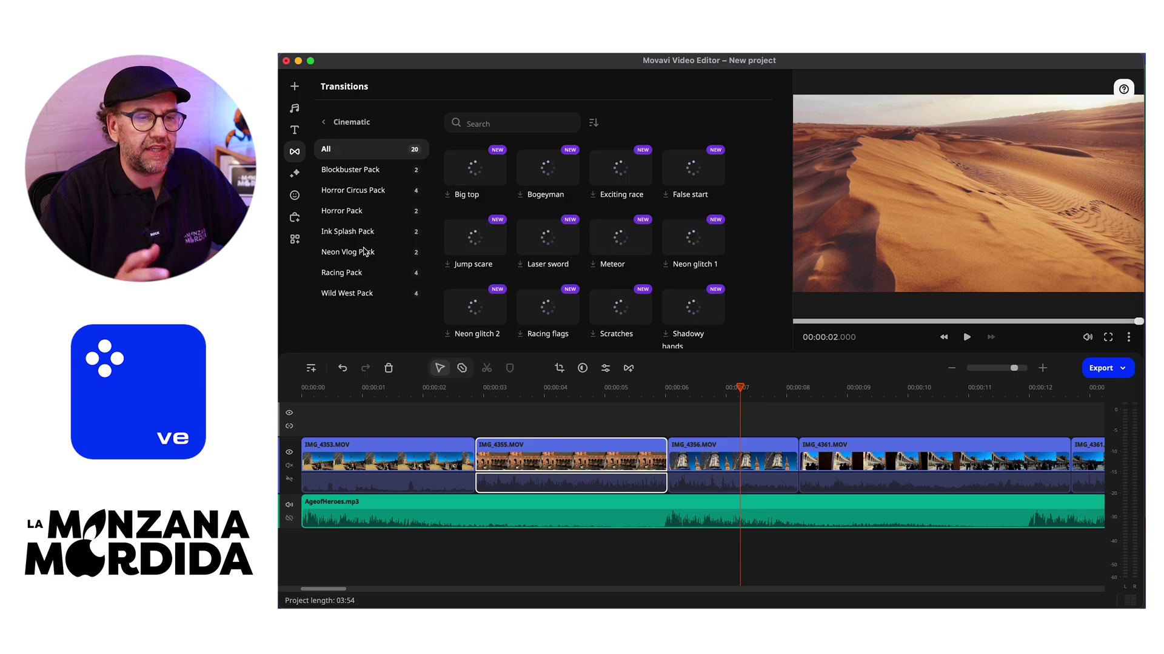
{"action": "left_click", "coordinate": [551, 312]}
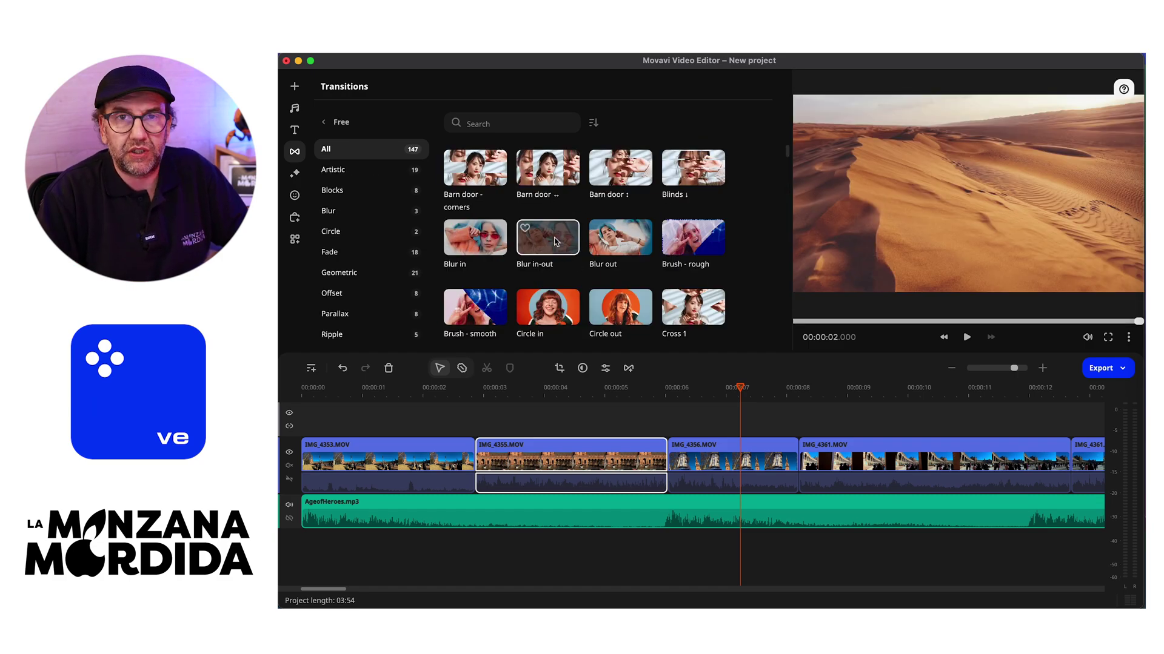
Step: Add the free Blur in-out transition between IMG_4353.MOV and IMG_4355.MOV and shorten it to about 0.4 seconds
{"action": "left_click", "coordinate": [556, 246]}
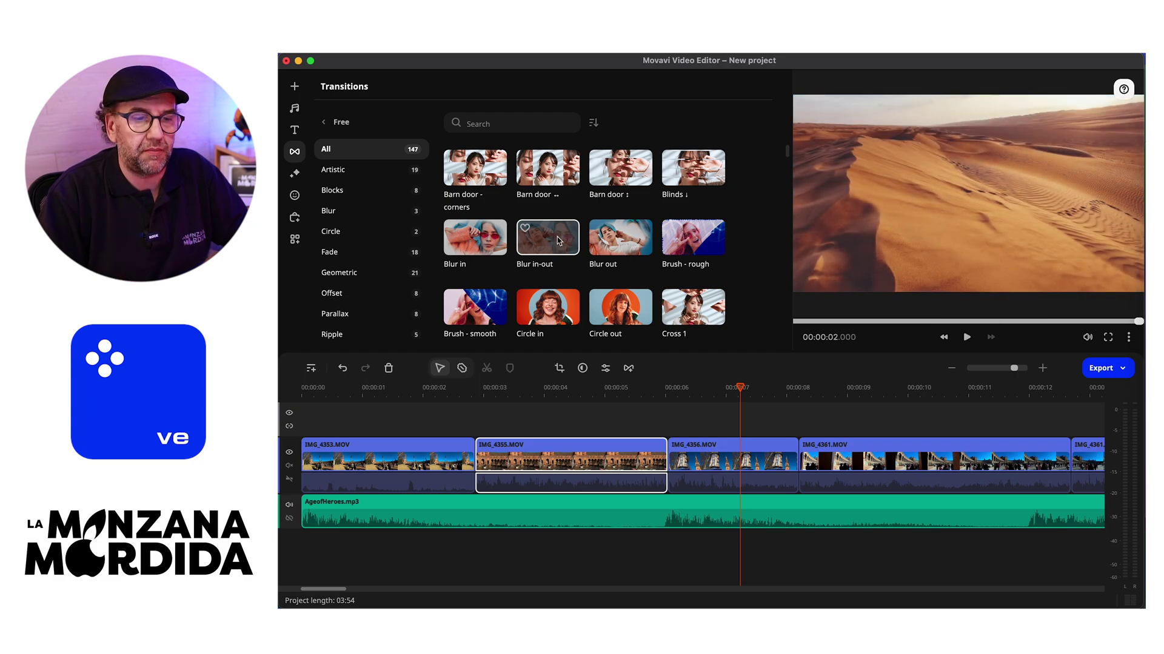
{"action": "left_click_drag", "start_coordinate": [559, 241], "coordinate": [470, 452]}
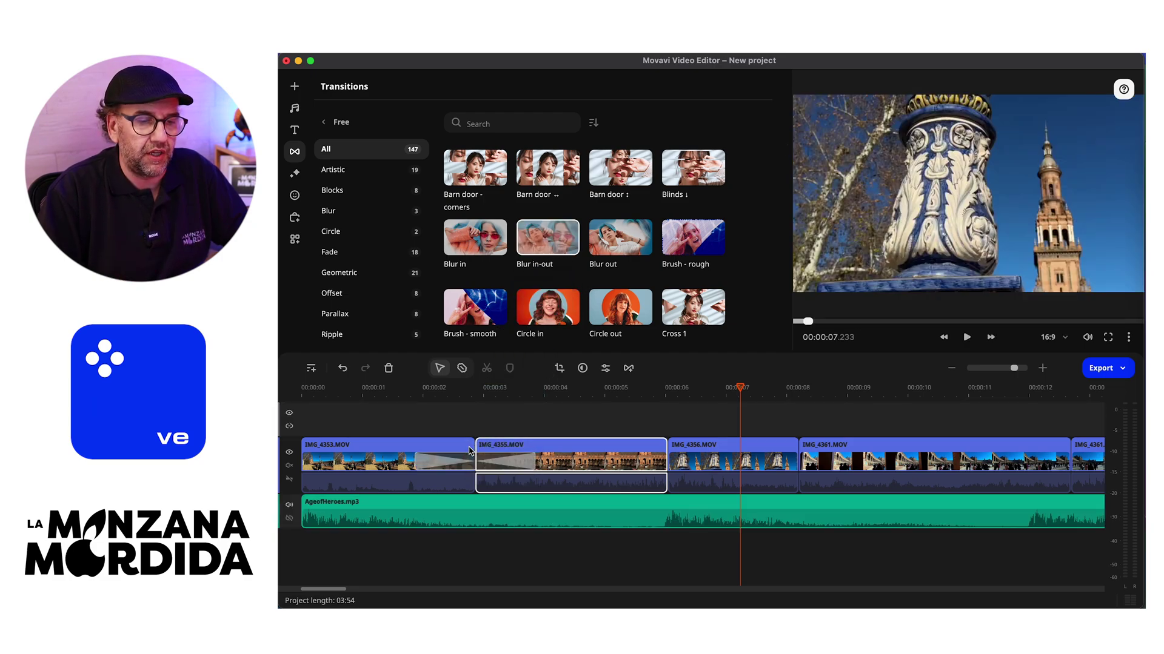
{"action": "left_click", "coordinate": [531, 461]}
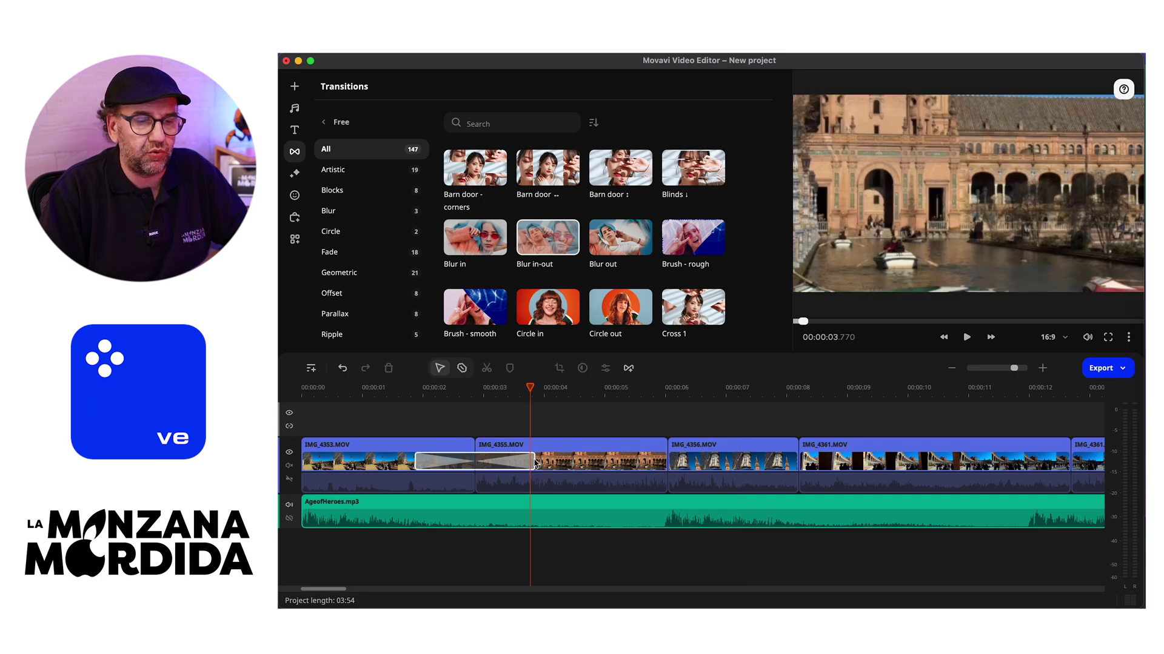
{"action": "left_click_drag", "start_coordinate": [532, 461], "coordinate": [488, 468]}
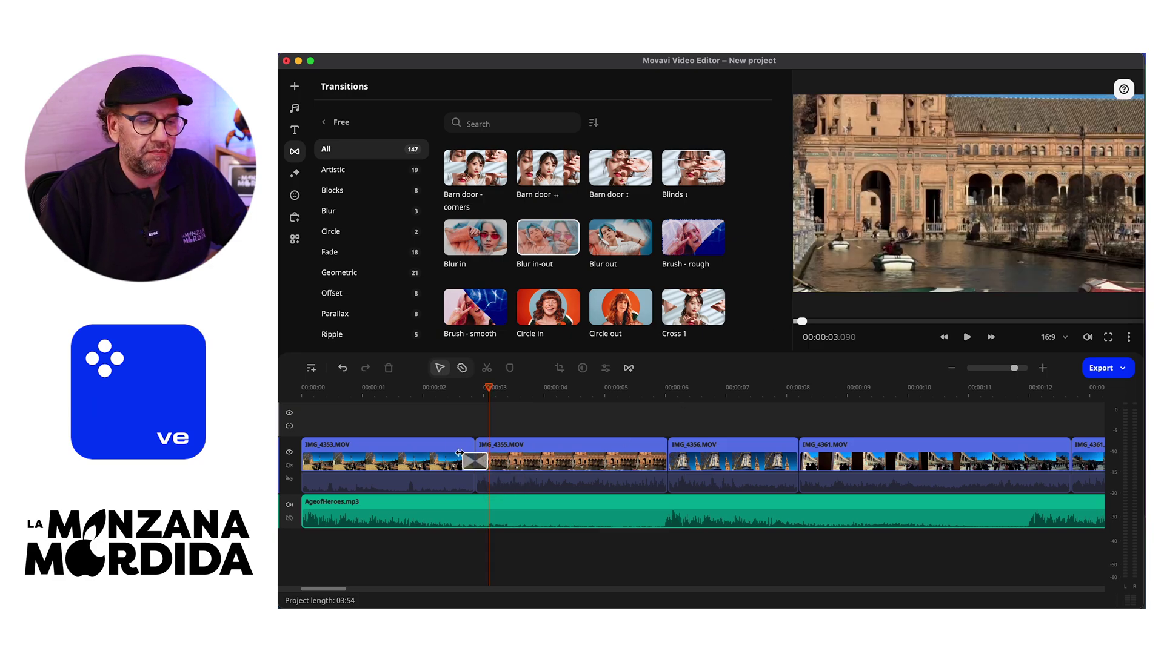
Step: Play the sequence from the beginning to check the blur transition against the music
{"action": "left_click_drag", "start_coordinate": [448, 396], "coordinate": [280, 414]}
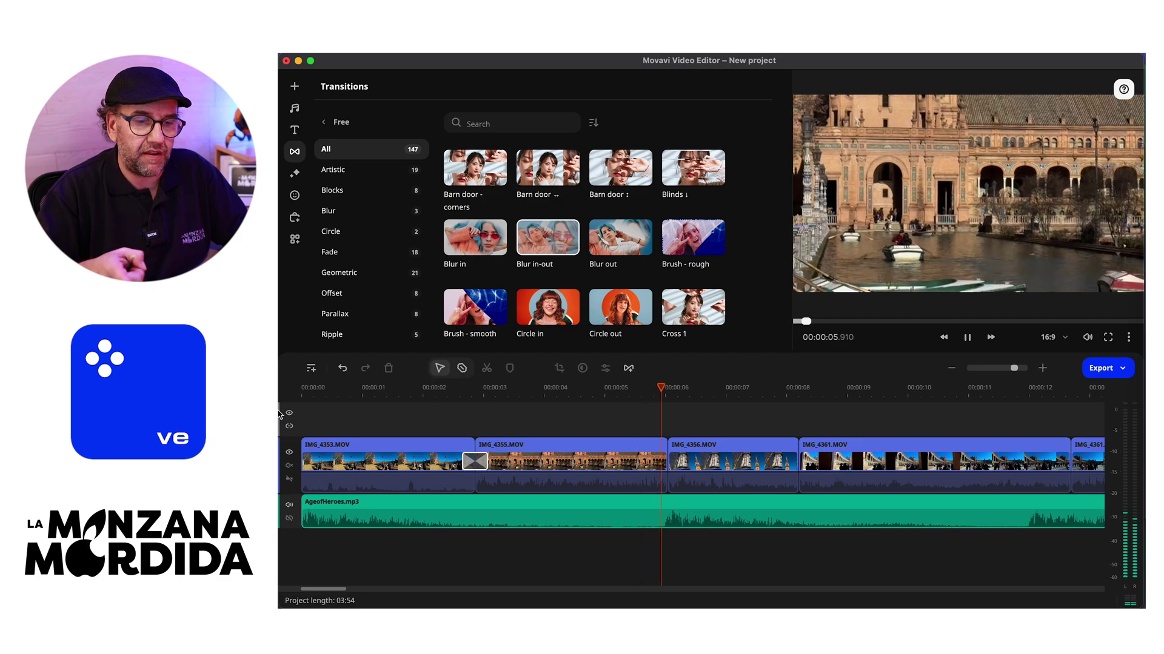
{"action": "left_click", "coordinate": [734, 461]}
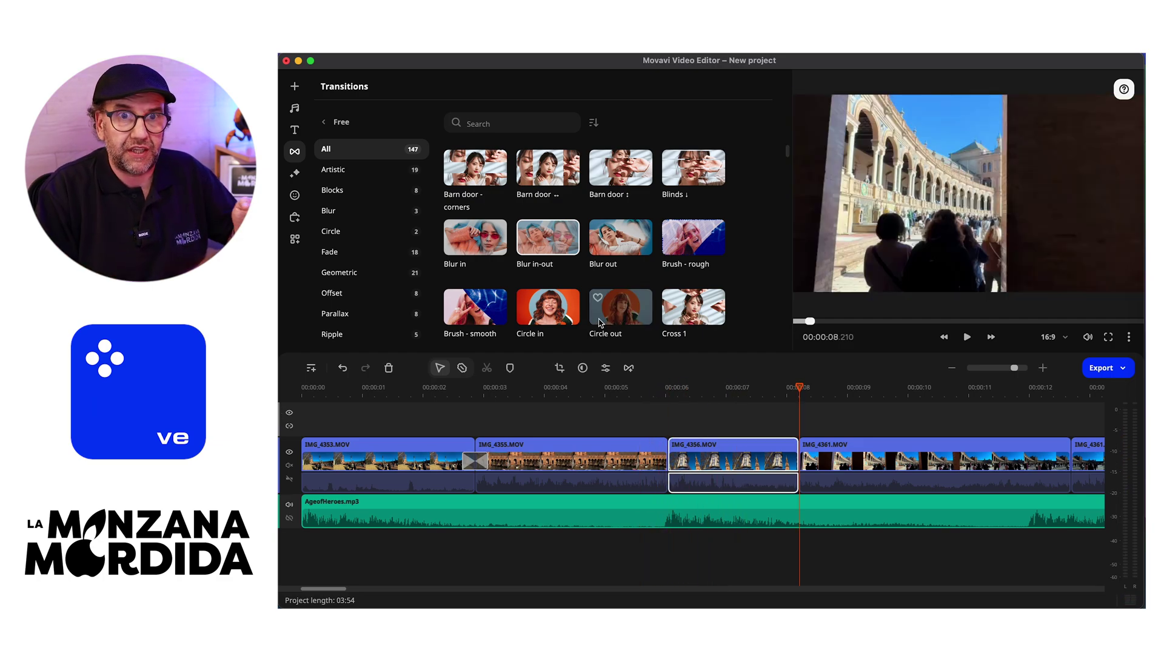
Step: Delete the short second IMG_4361.MOV clip and the short first IMG_4425.MOV clip that follows it
{"action": "scroll", "coordinate": [827, 484], "scroll_direction": "right", "scroll_amount": 5}
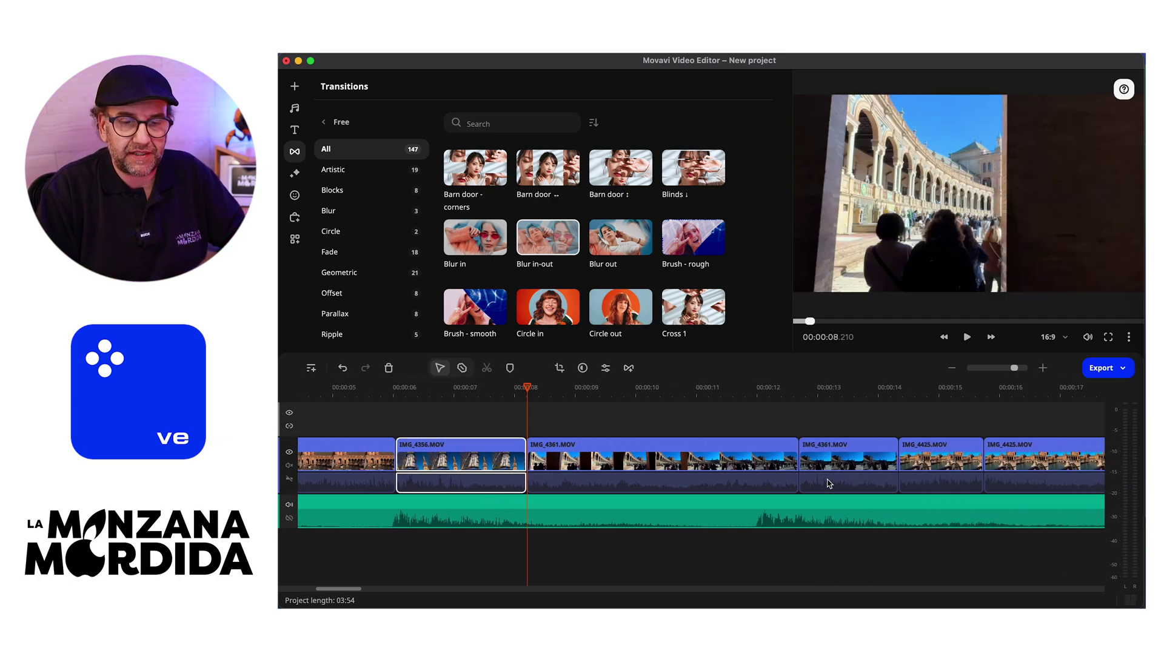
{"action": "left_click", "coordinate": [838, 463]}
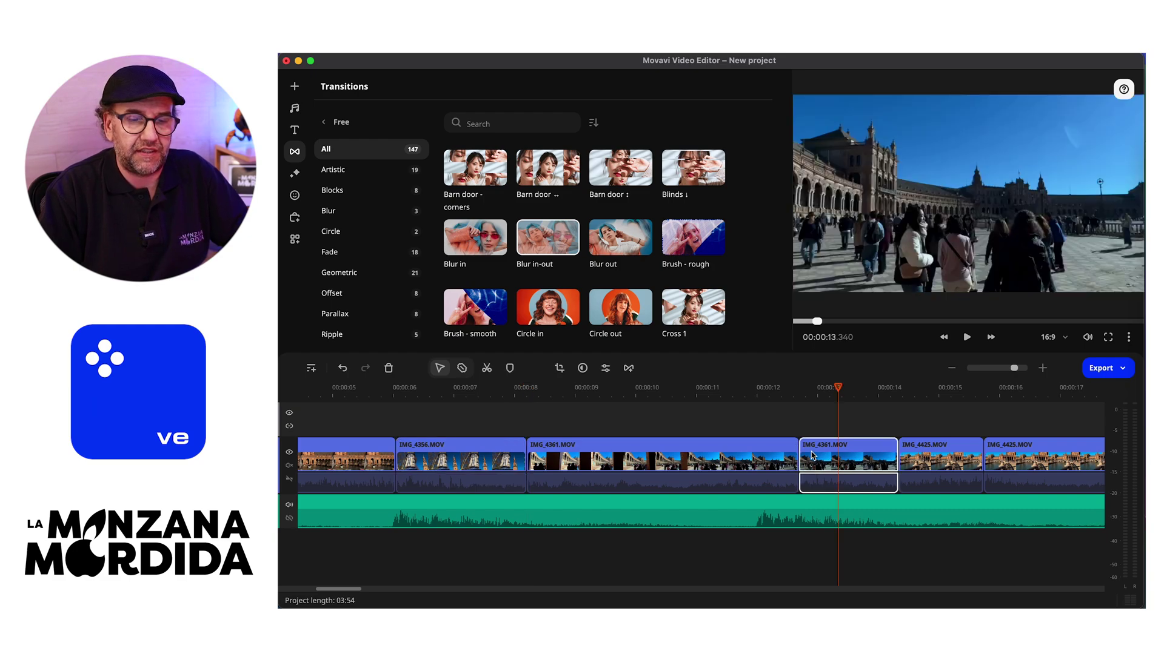
{"action": "key", "text": "Delete"}
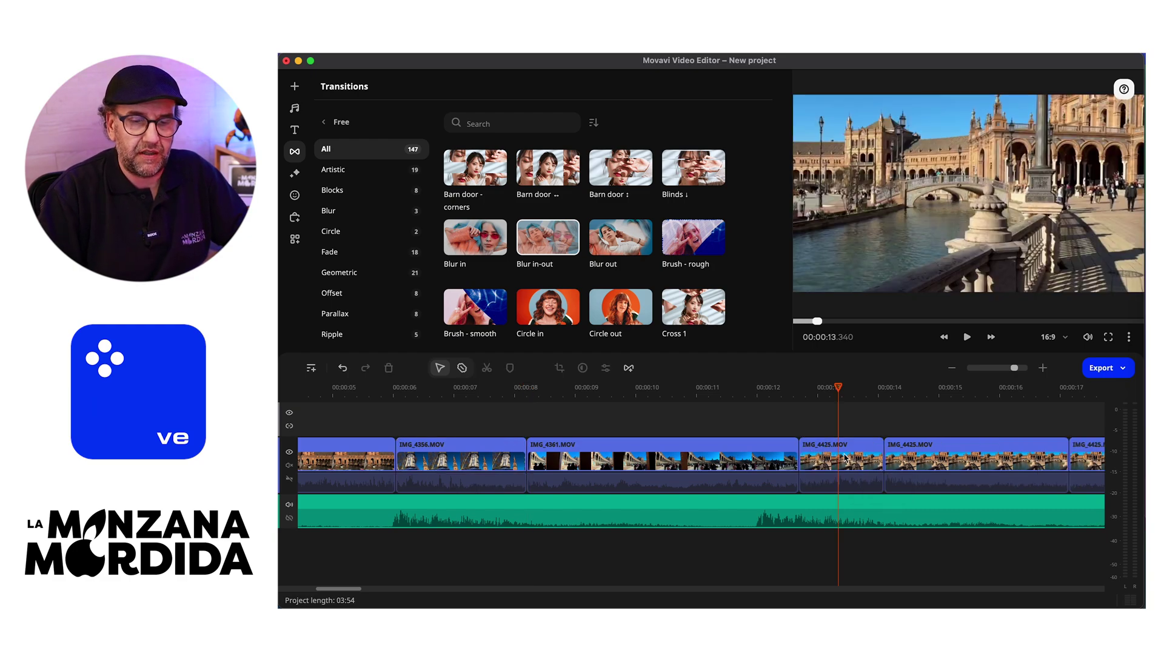
{"action": "left_click", "coordinate": [816, 452]}
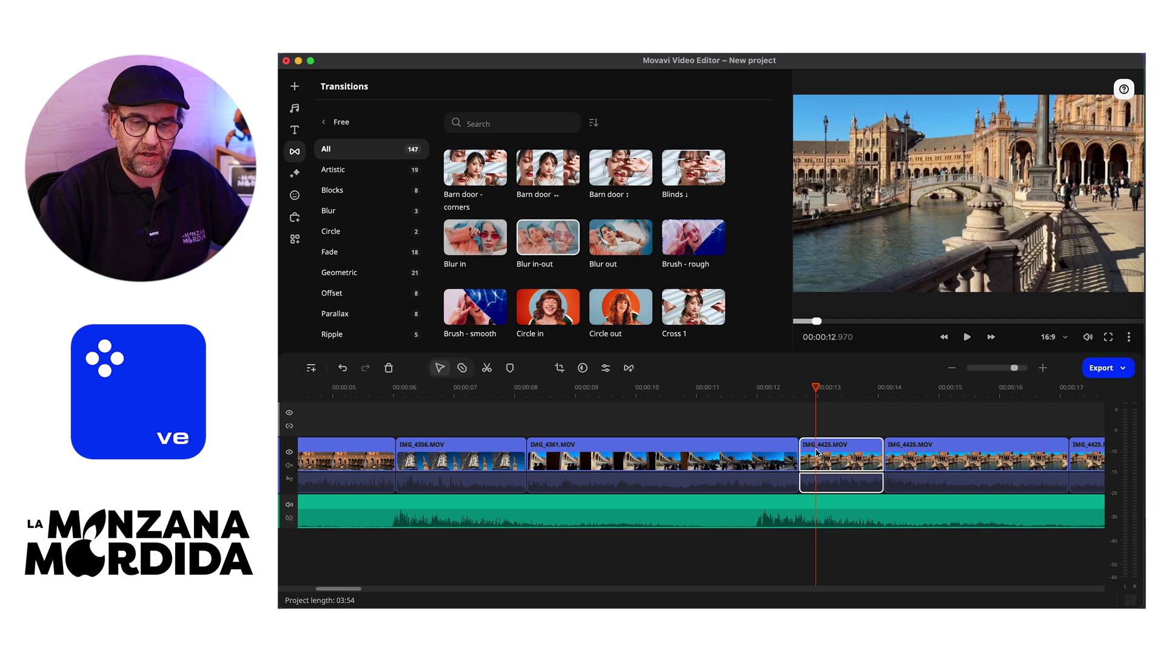
{"action": "key", "text": "Delete"}
Step: Trim the end of IMG_4361.MOV to the music beat at about 12.14 seconds and add a short Blur in-out transition between IMG_4356.MOV and IMG_4361.MOV
{"action": "left_click", "coordinate": [798, 455]}
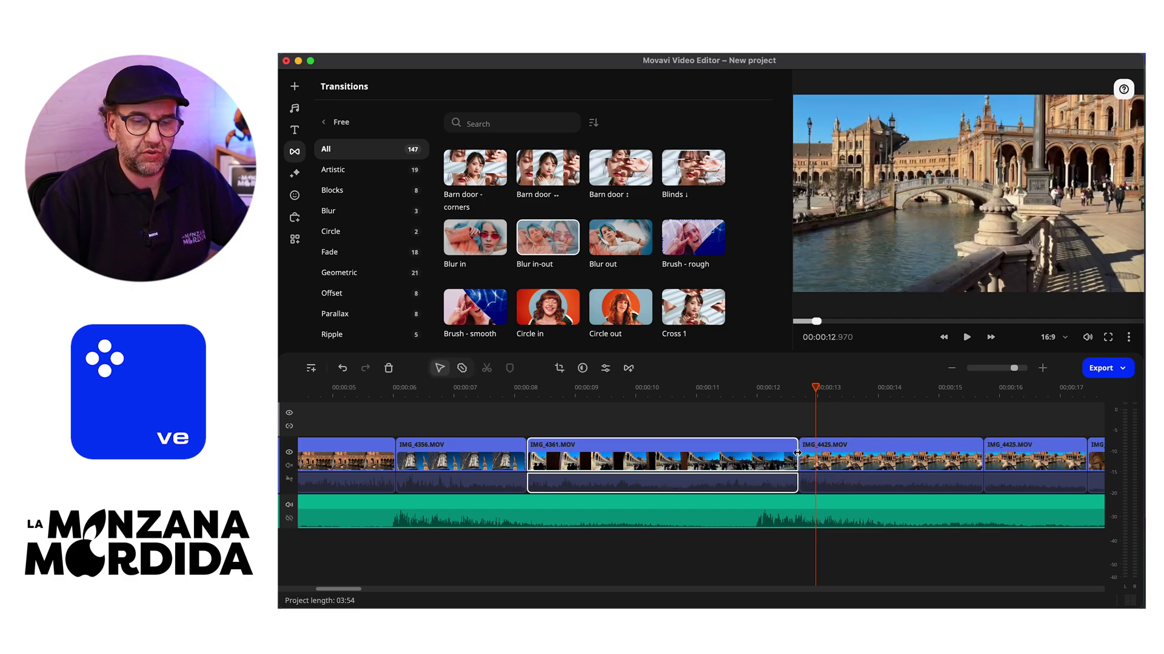
{"action": "left_click_drag", "start_coordinate": [798, 454], "coordinate": [763, 455]}
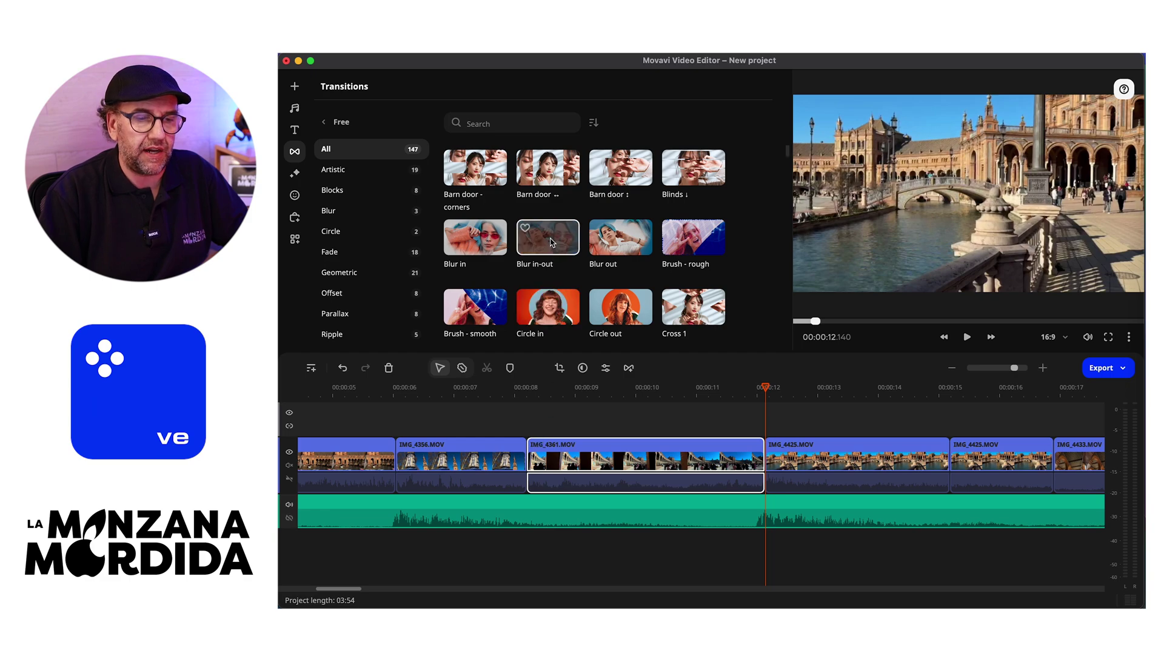
{"action": "left_click_drag", "start_coordinate": [551, 242], "coordinate": [538, 464]}
{"action": "left_click", "coordinate": [586, 462]}
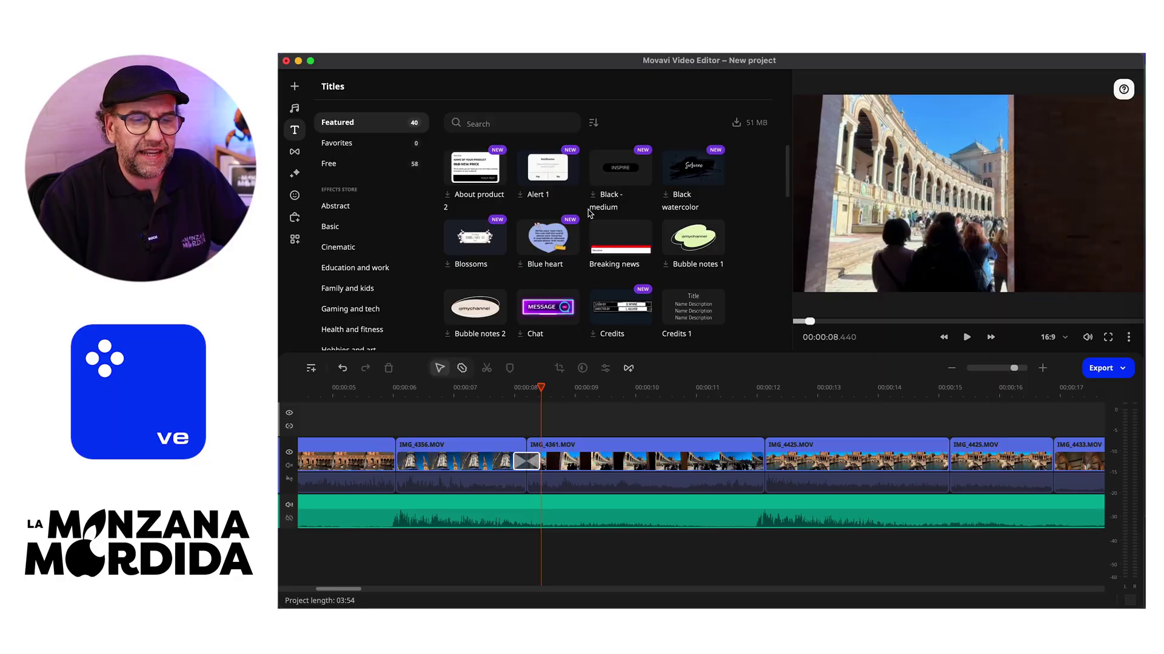
Step: Browse the Featured, Favorites and Free title collections and preview the Friendship title
{"action": "scroll", "coordinate": [588, 213], "scroll_direction": "down", "scroll_amount": 15}
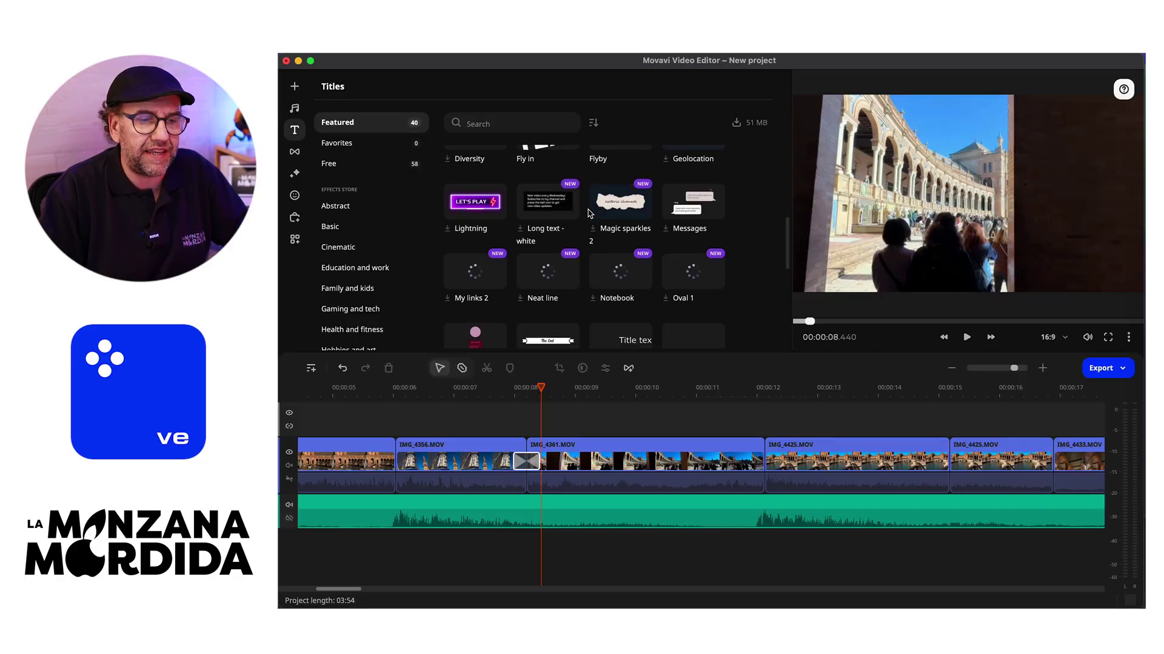
{"action": "scroll", "coordinate": [588, 213], "scroll_direction": "down", "scroll_amount": 3}
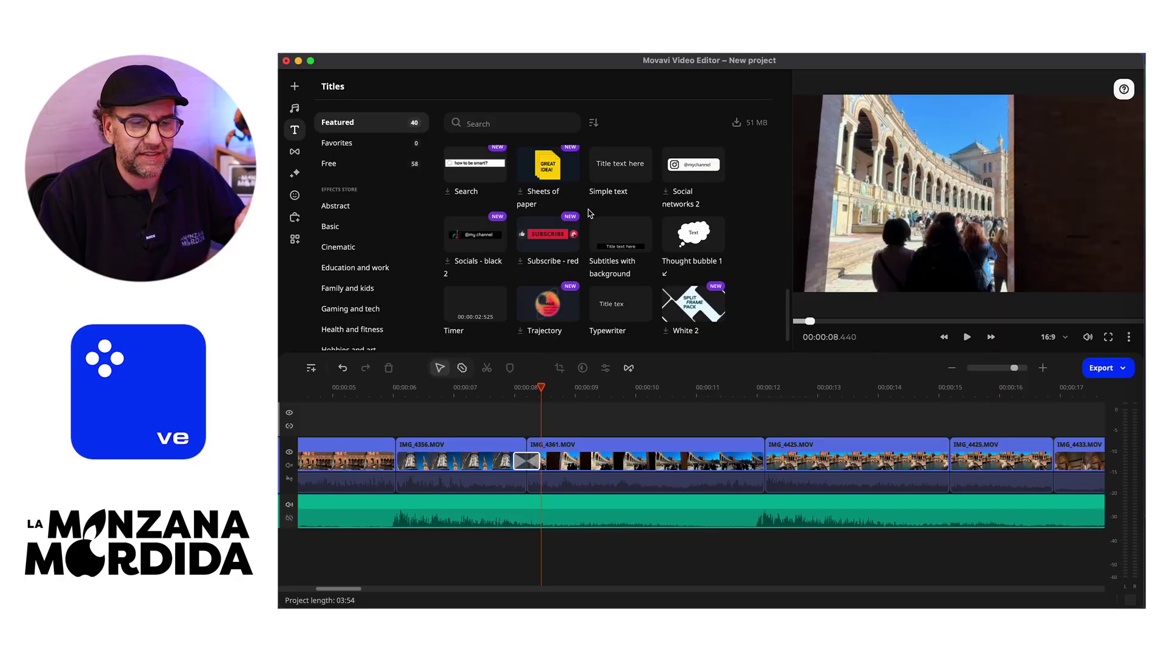
{"action": "left_click", "coordinate": [377, 148]}
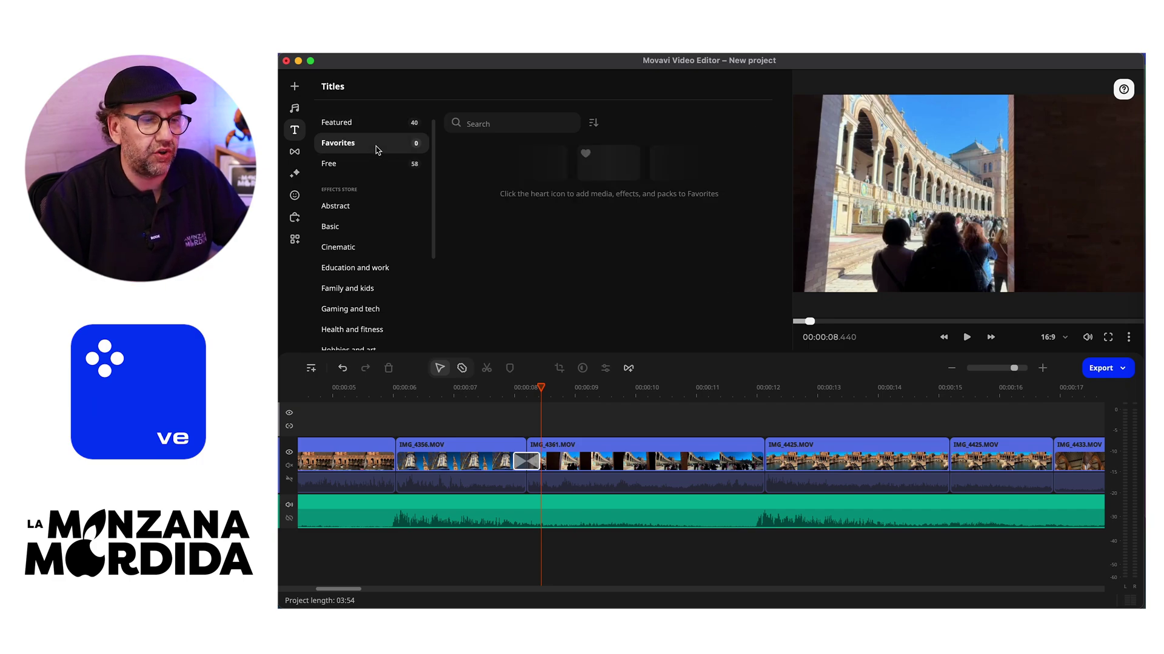
{"action": "left_click", "coordinate": [373, 169]}
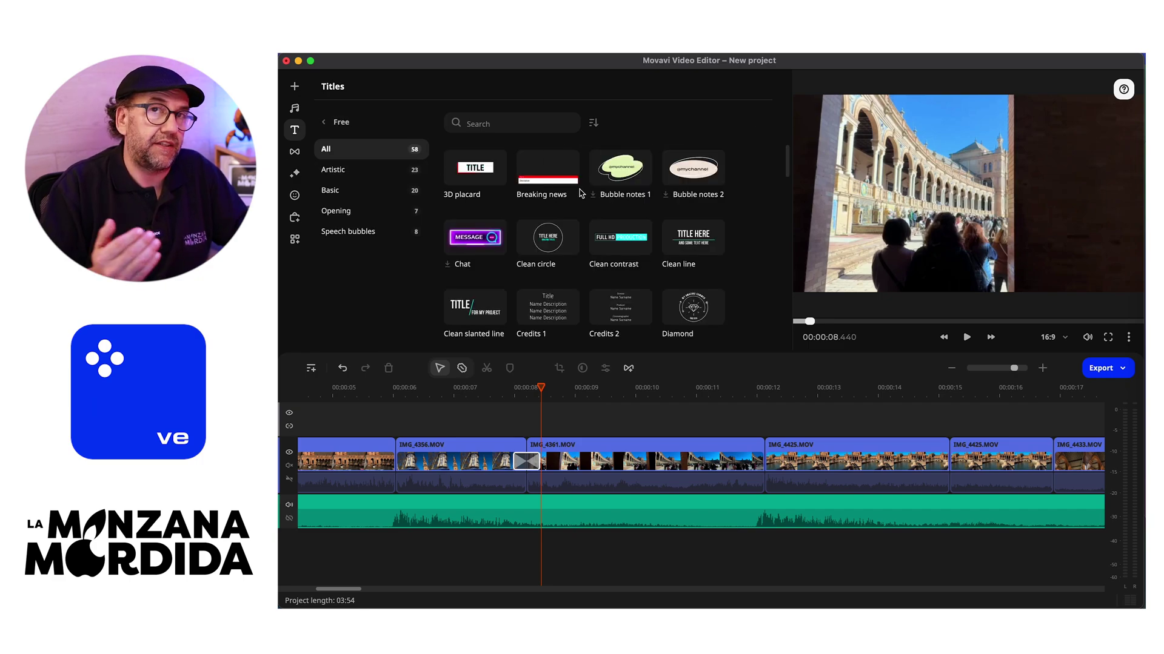
{"action": "scroll", "coordinate": [618, 200], "scroll_direction": "down", "scroll_amount": 5}
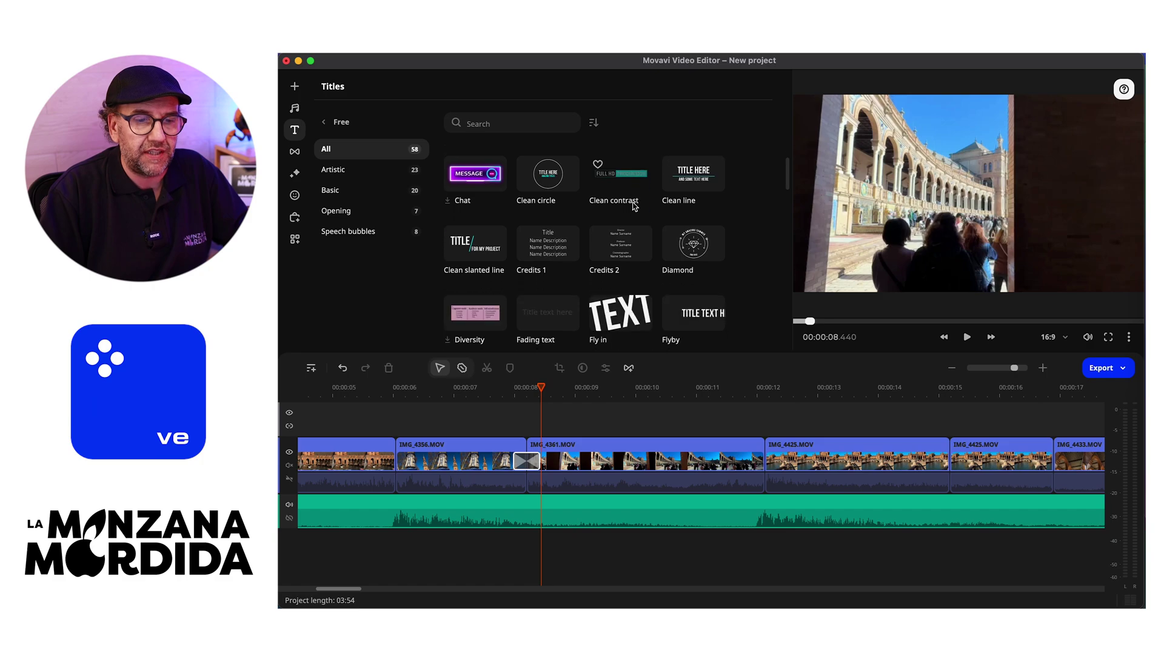
{"action": "scroll", "coordinate": [632, 207], "scroll_direction": "down", "scroll_amount": 3}
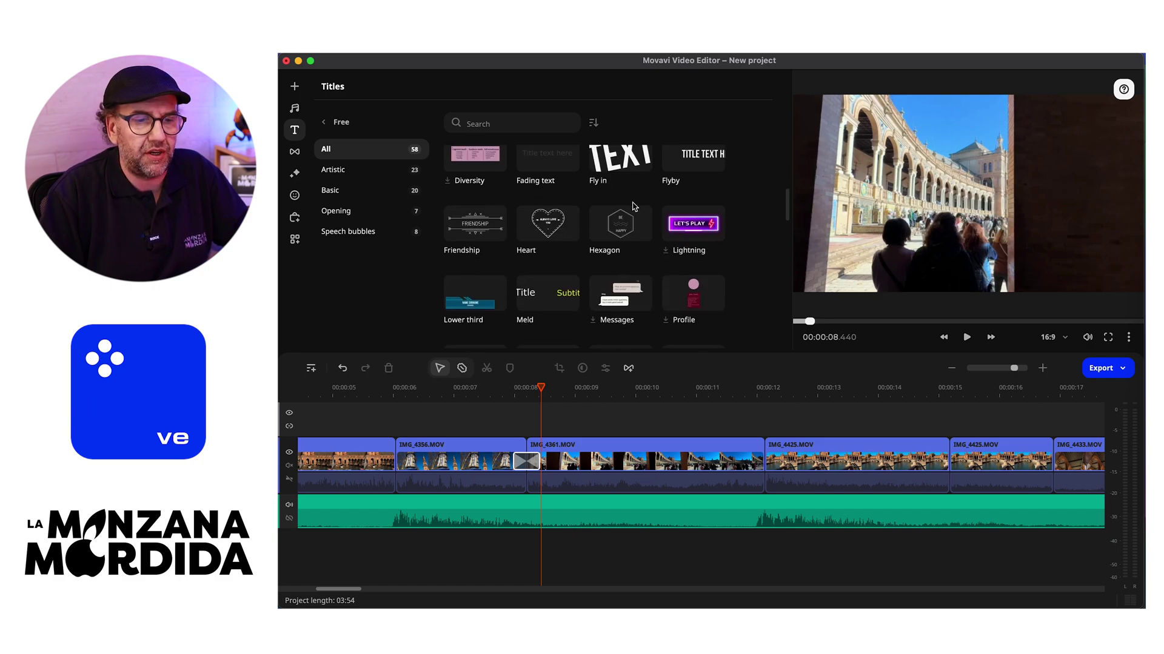
{"action": "left_click", "coordinate": [467, 219]}
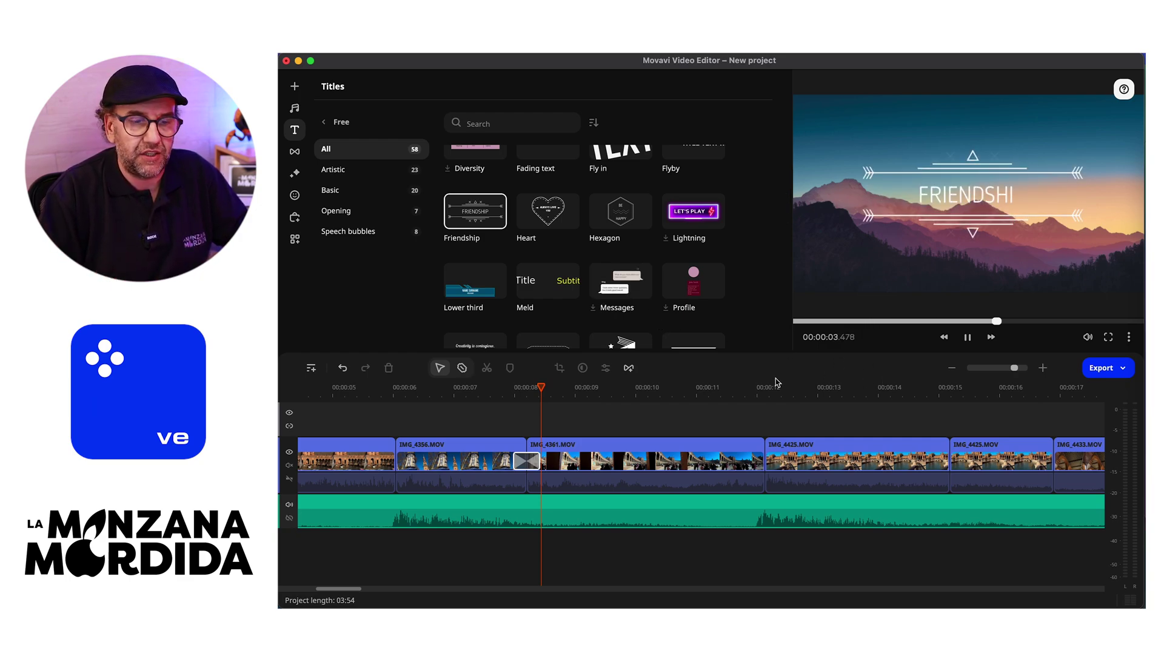
Step: Add the Friendship title above IMG_4353.MOV at about 0.46 seconds and shorten it to end at about 2.5 seconds
{"action": "scroll", "coordinate": [613, 458], "scroll_direction": "left", "scroll_amount": 5}
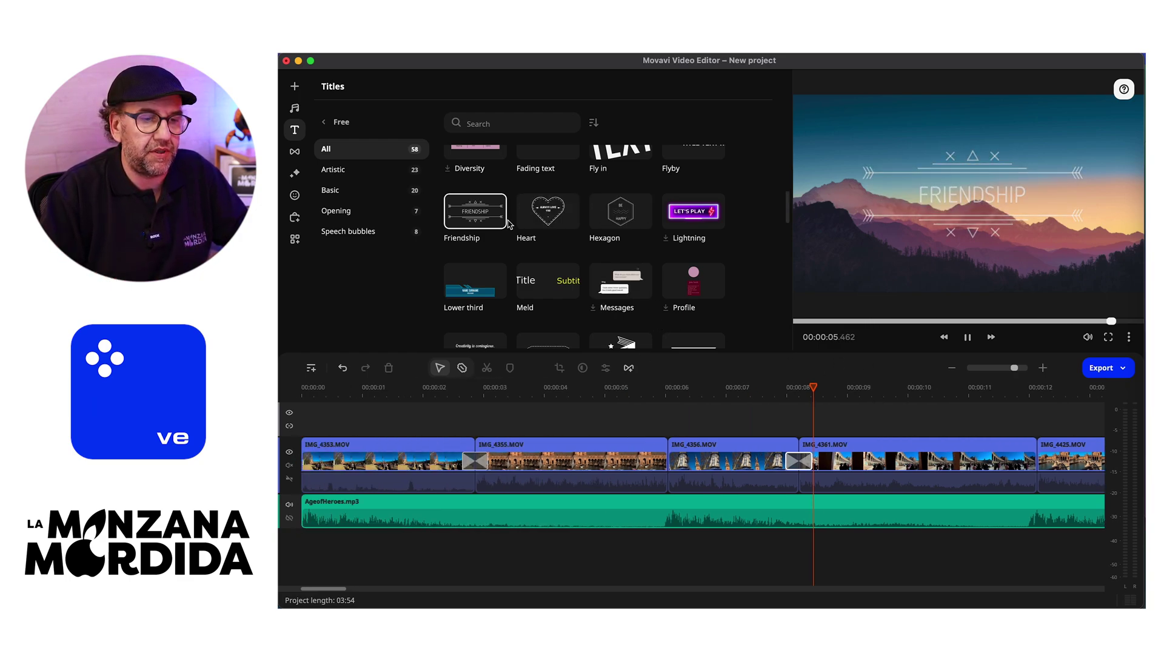
{"action": "left_click_drag", "start_coordinate": [474, 212], "coordinate": [331, 428]}
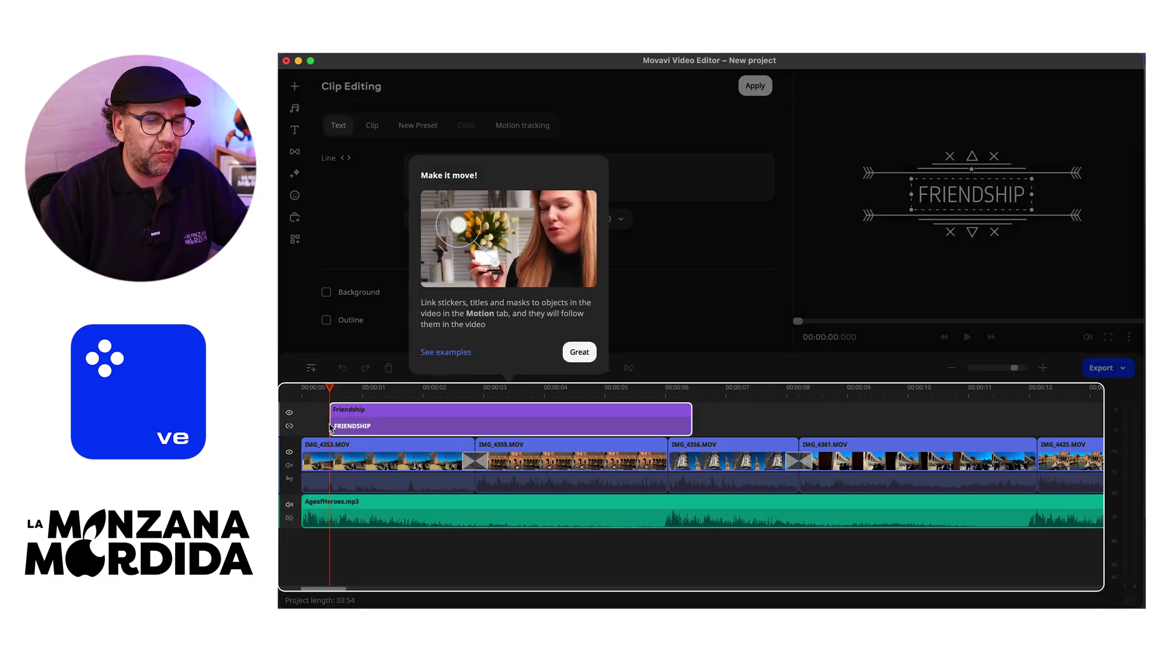
{"action": "left_click", "coordinate": [677, 407]}
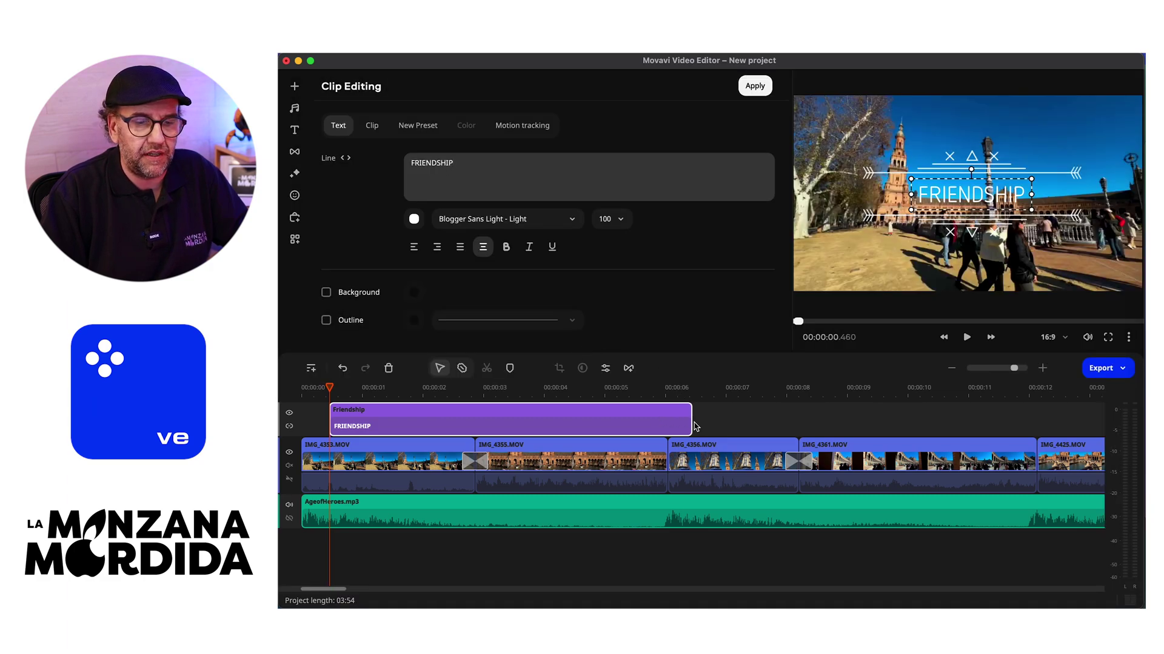
{"action": "left_click_drag", "start_coordinate": [691, 422], "coordinate": [453, 420]}
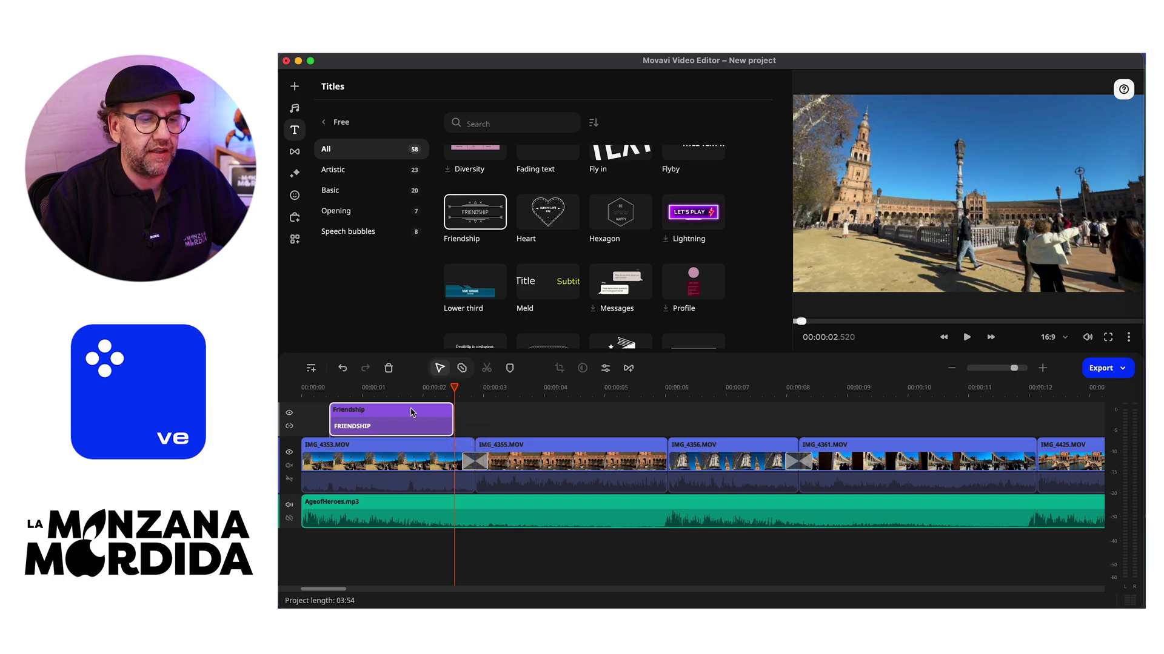
Step: Change the title text to "SEVILLA - ESPAÑA" and widen its text box on both sides to match the ornament's width
{"action": "double_click", "coordinate": [388, 434]}
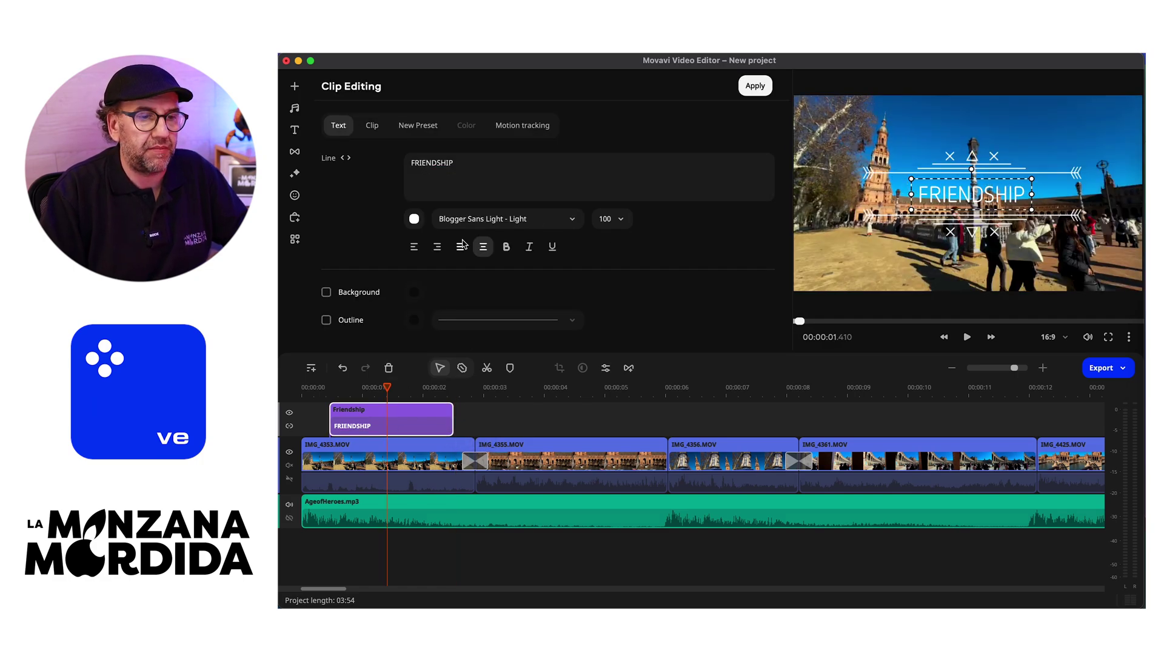
{"action": "type", "text": "SEVILLA - ESPAÑA"}
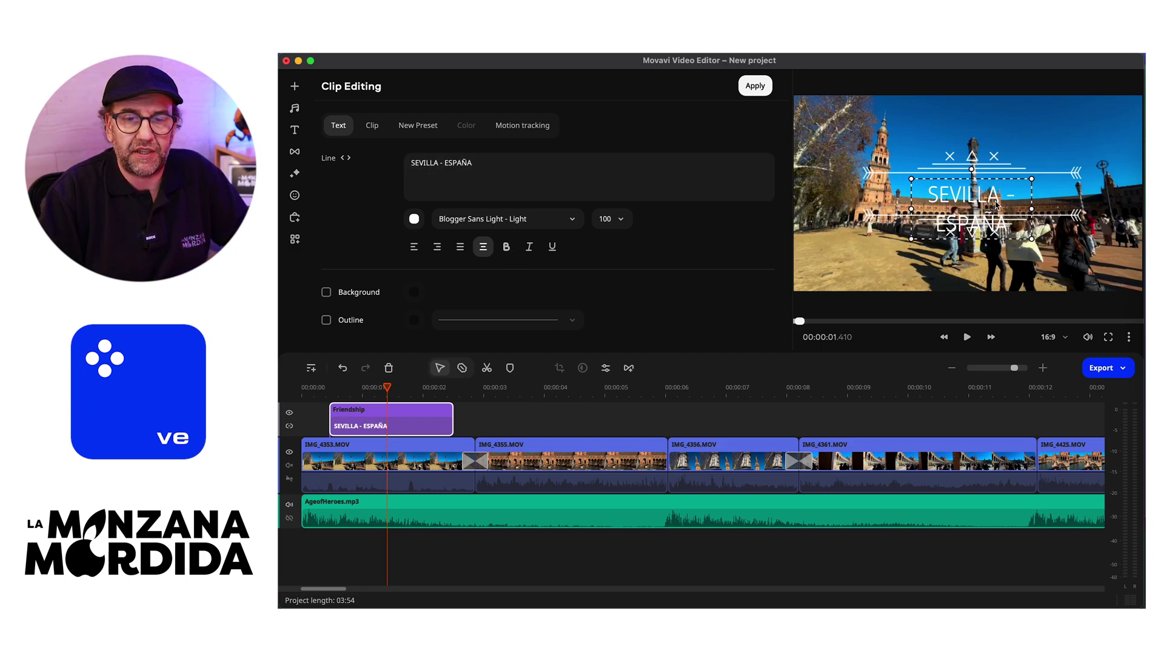
{"action": "left_click_drag", "start_coordinate": [1032, 208], "coordinate": [1085, 197]}
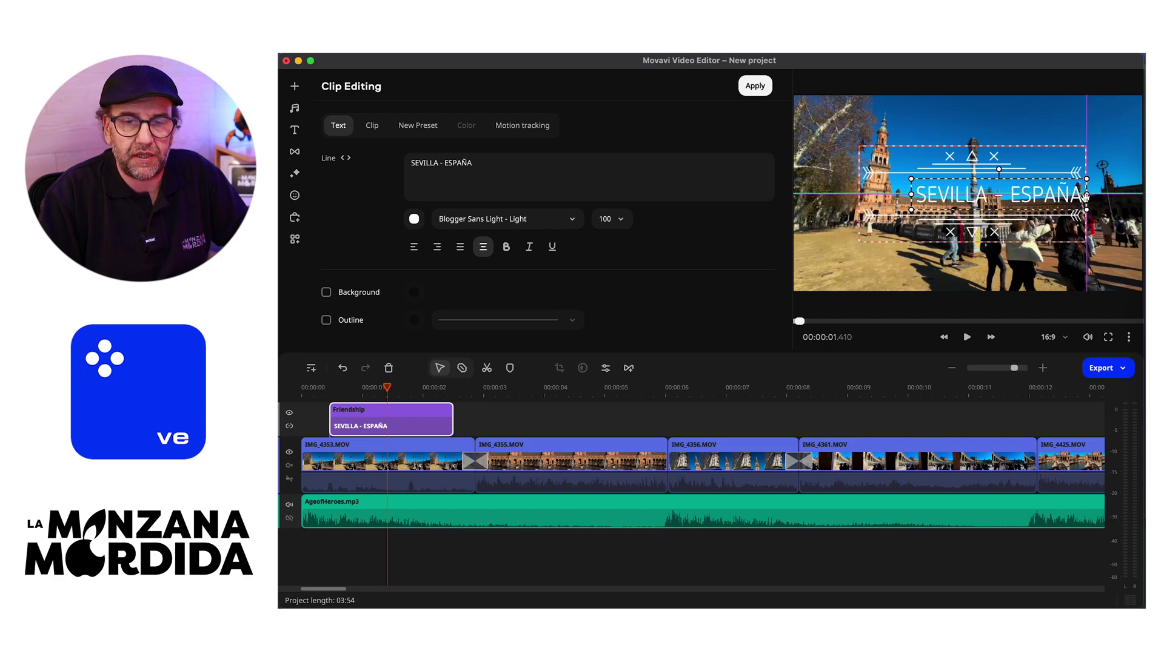
{"action": "left_click_drag", "start_coordinate": [911, 194], "coordinate": [856, 195]}
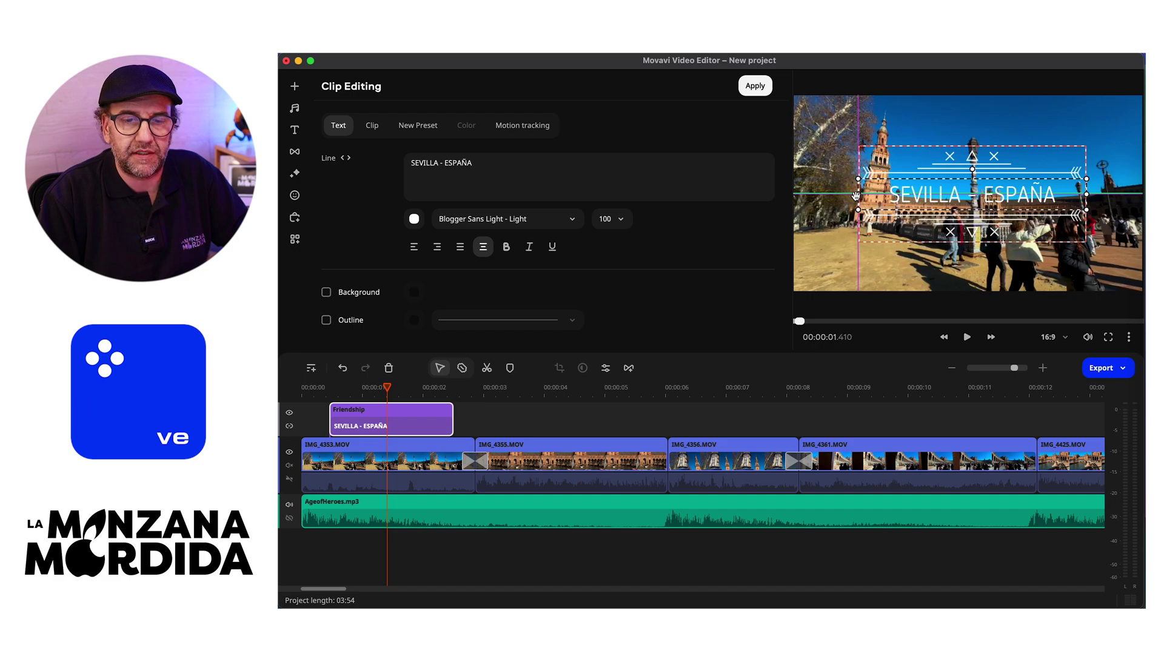
Step: Play the opening to check the title, and stretch the title clip to run from about 0.2 to 5.8 seconds
{"action": "left_click", "coordinate": [421, 480]}
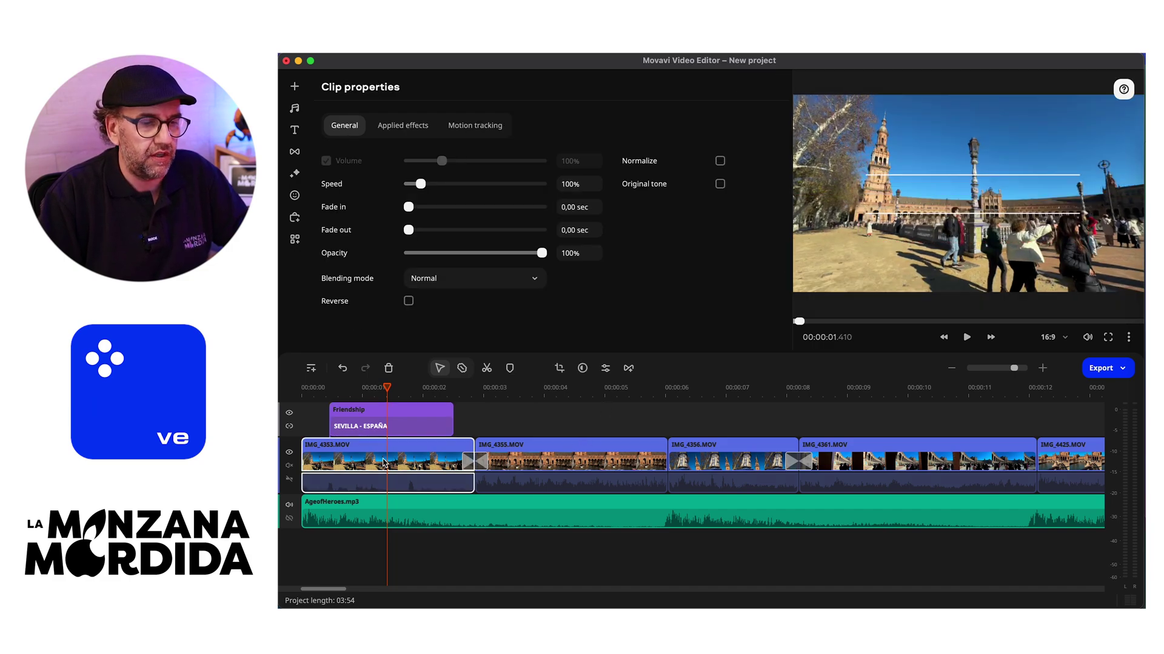
{"action": "left_click_drag", "start_coordinate": [329, 391], "coordinate": [279, 391]}
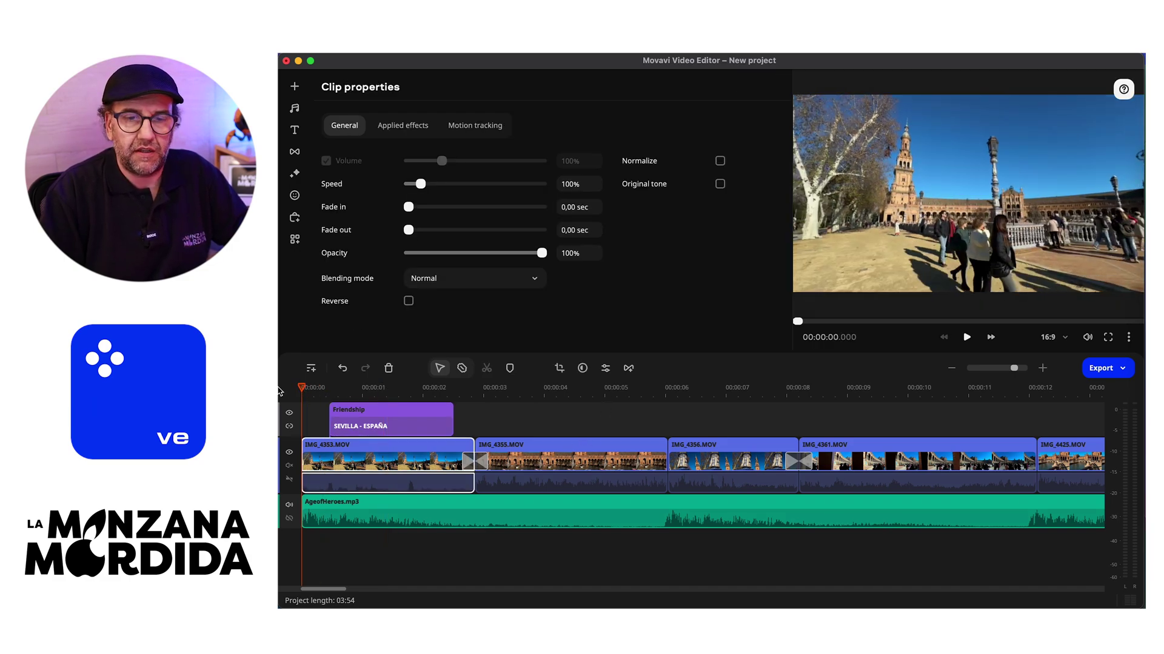
{"action": "key", "text": "space"}
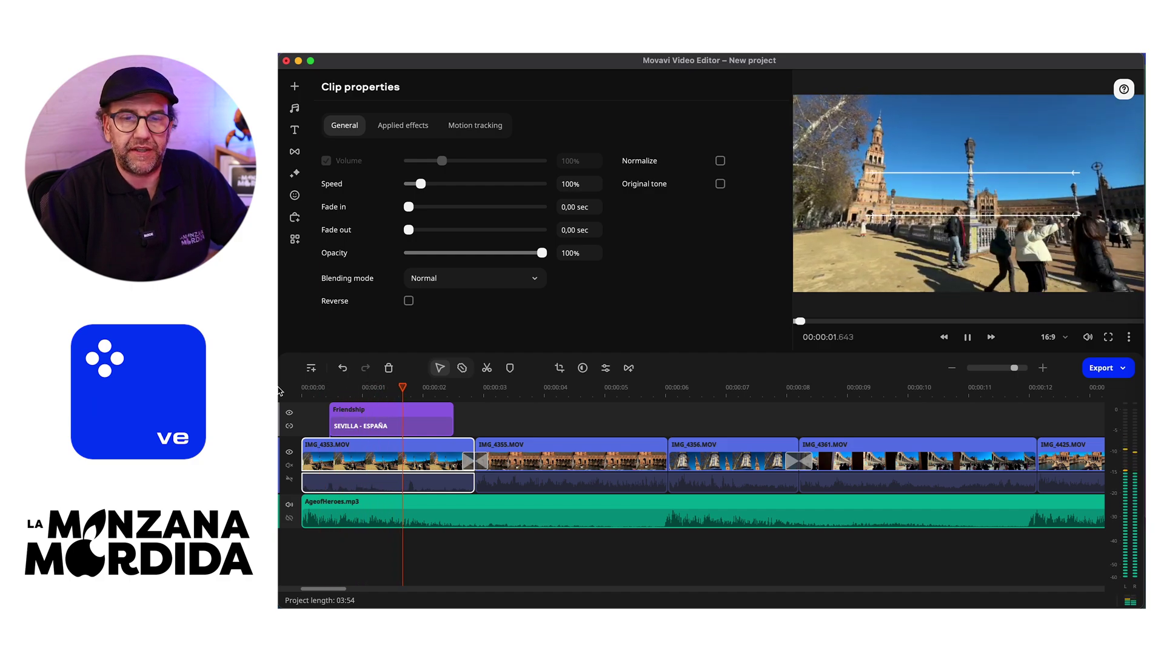
{"action": "key", "text": "space"}
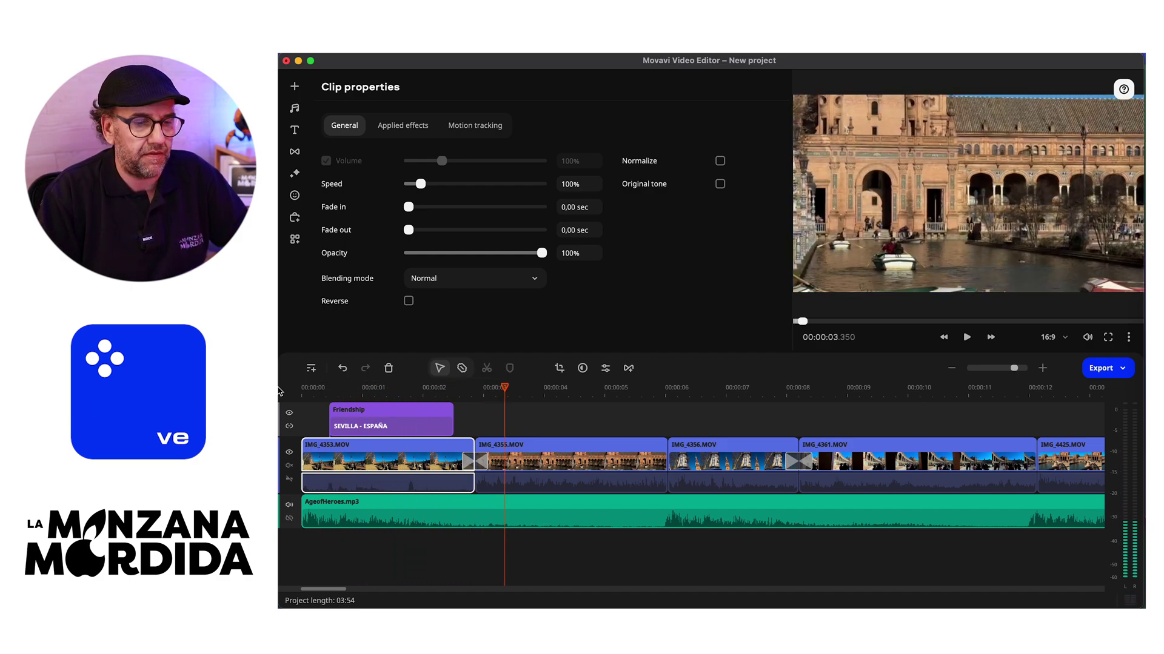
{"action": "left_click_drag", "start_coordinate": [454, 419], "coordinate": [633, 415]}
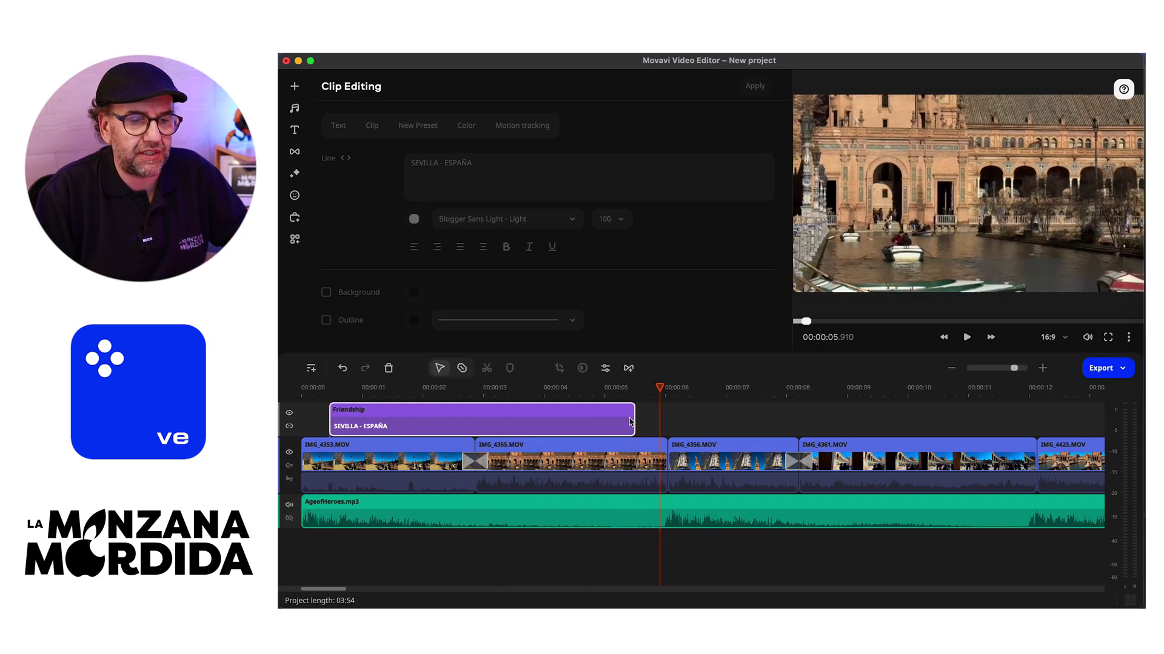
{"action": "left_click_drag", "start_coordinate": [581, 424], "coordinate": [653, 421]}
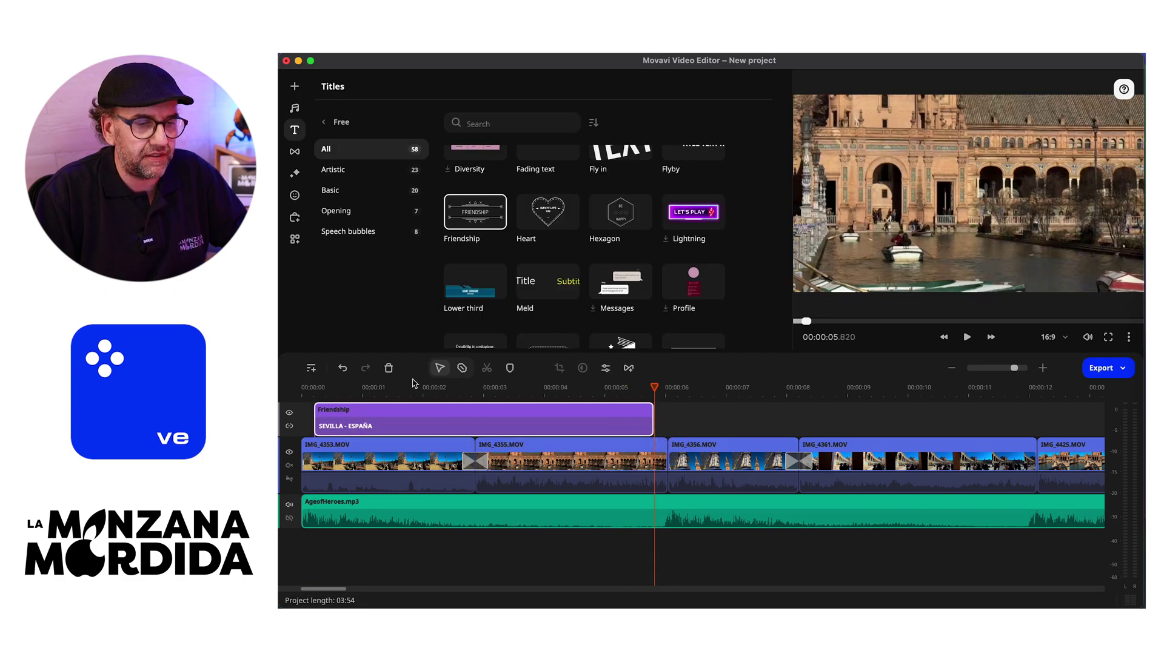
Step: Add a black background at 33% opacity behind the title text and scrub through the title to check it
{"action": "left_click", "coordinate": [474, 431]}
{"action": "double_click", "coordinate": [474, 423]}
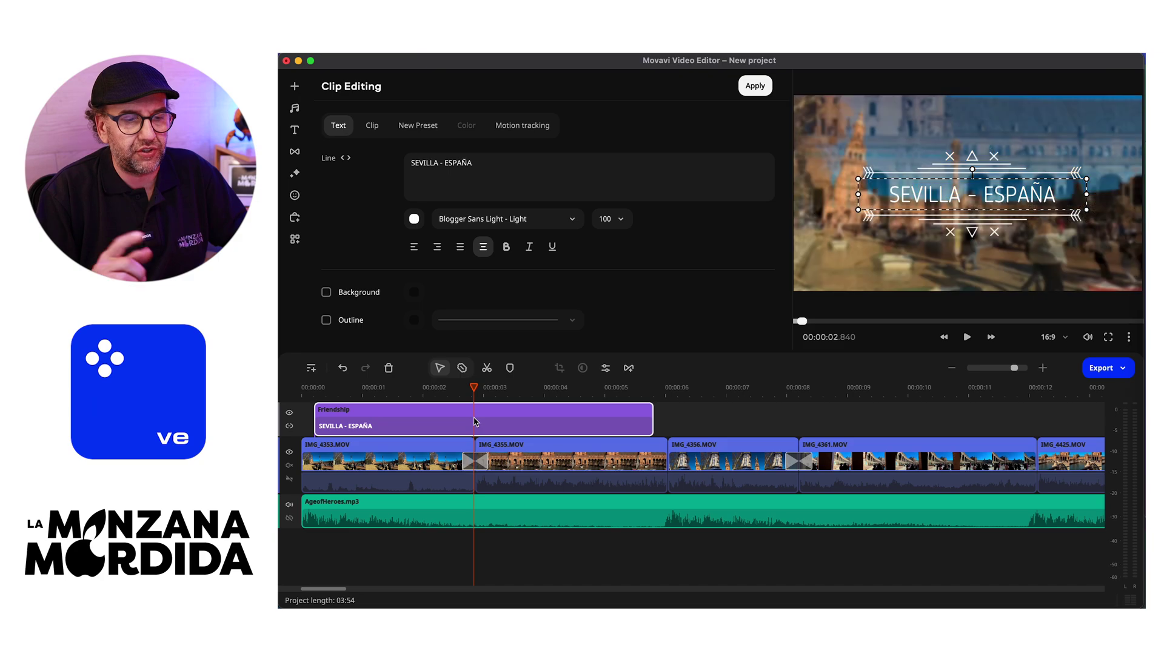
{"action": "left_click", "coordinate": [327, 293]}
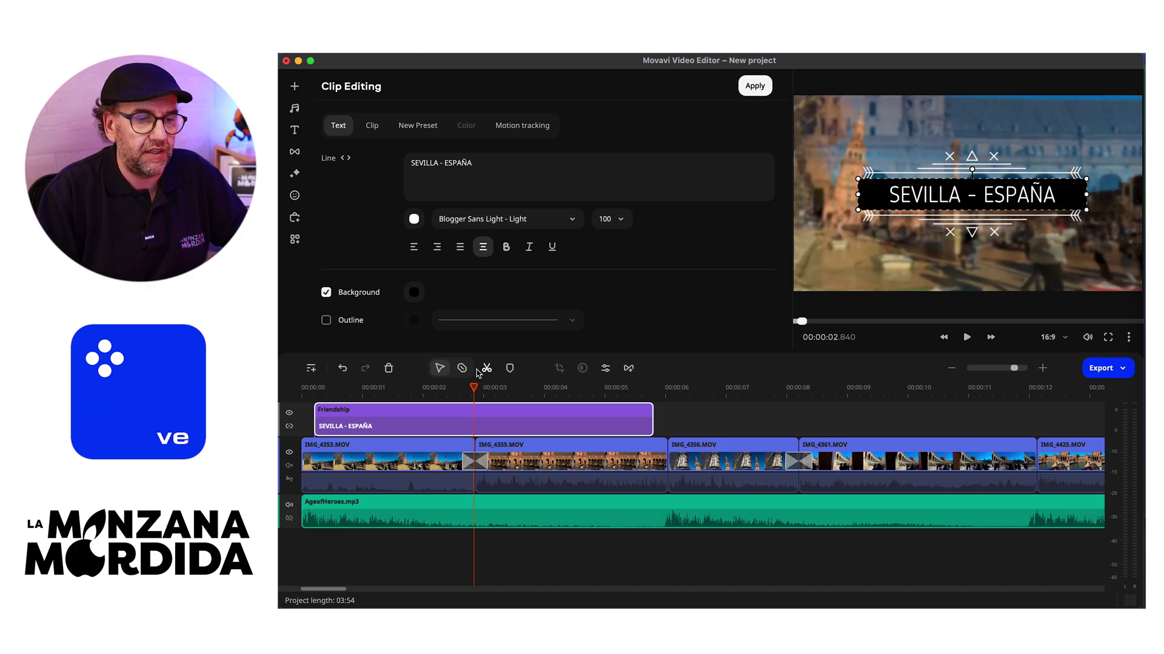
{"action": "left_click", "coordinate": [414, 293]}
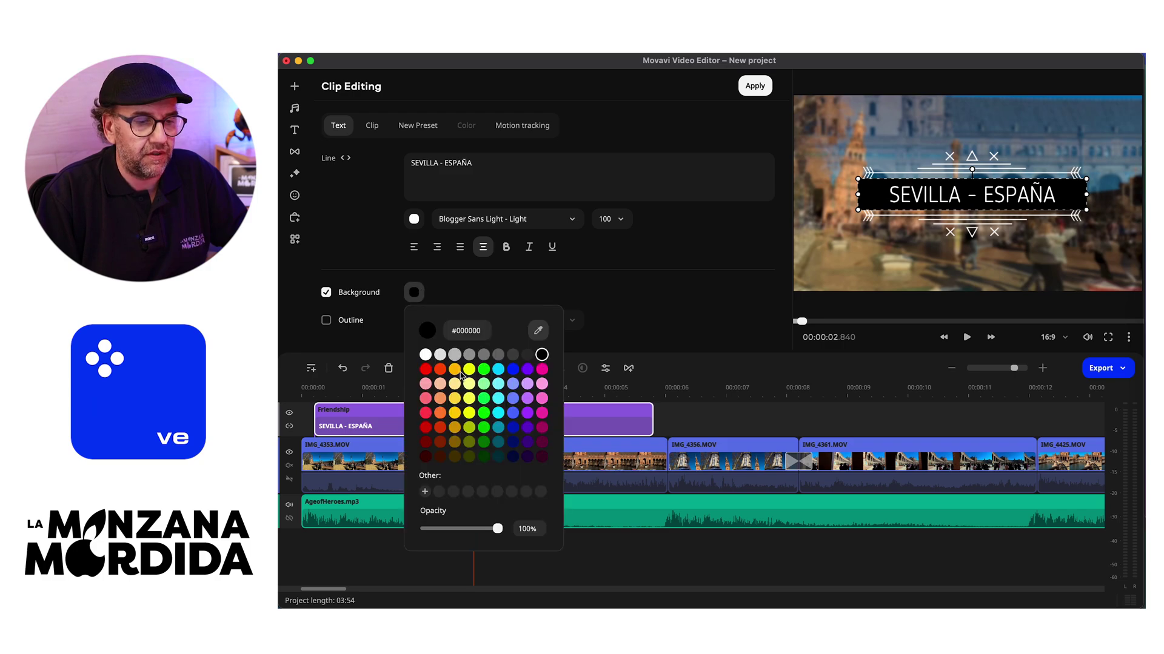
{"action": "left_click_drag", "start_coordinate": [491, 532], "coordinate": [449, 529]}
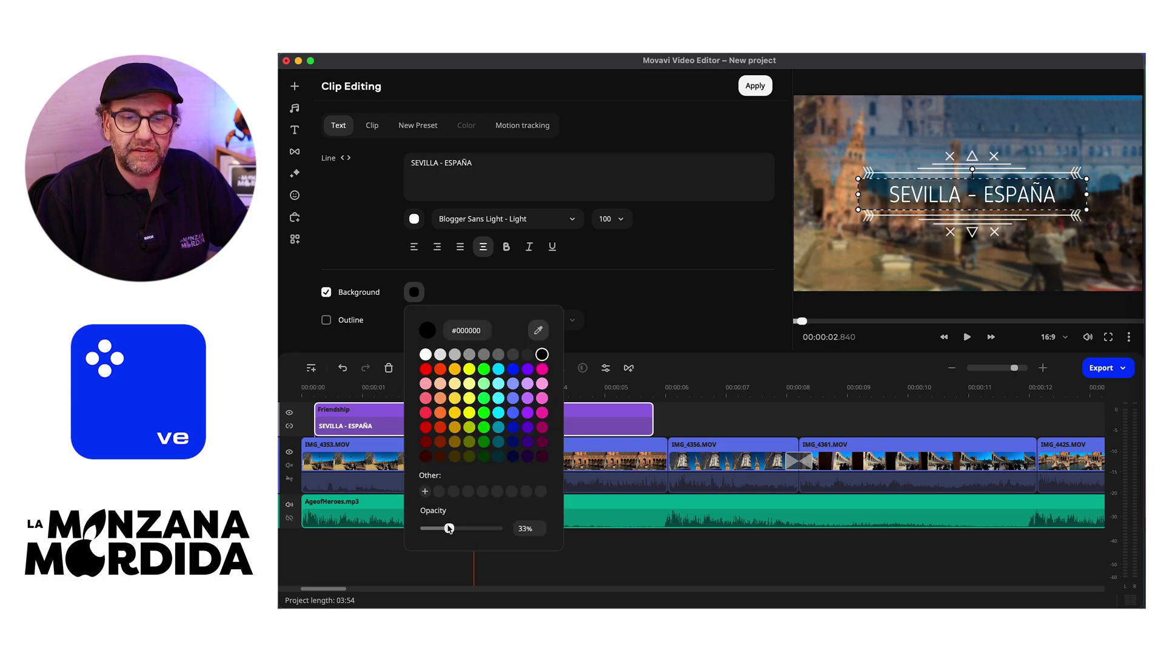
{"action": "left_click", "coordinate": [676, 329]}
{"action": "left_click_drag", "start_coordinate": [416, 387], "coordinate": [582, 399]}
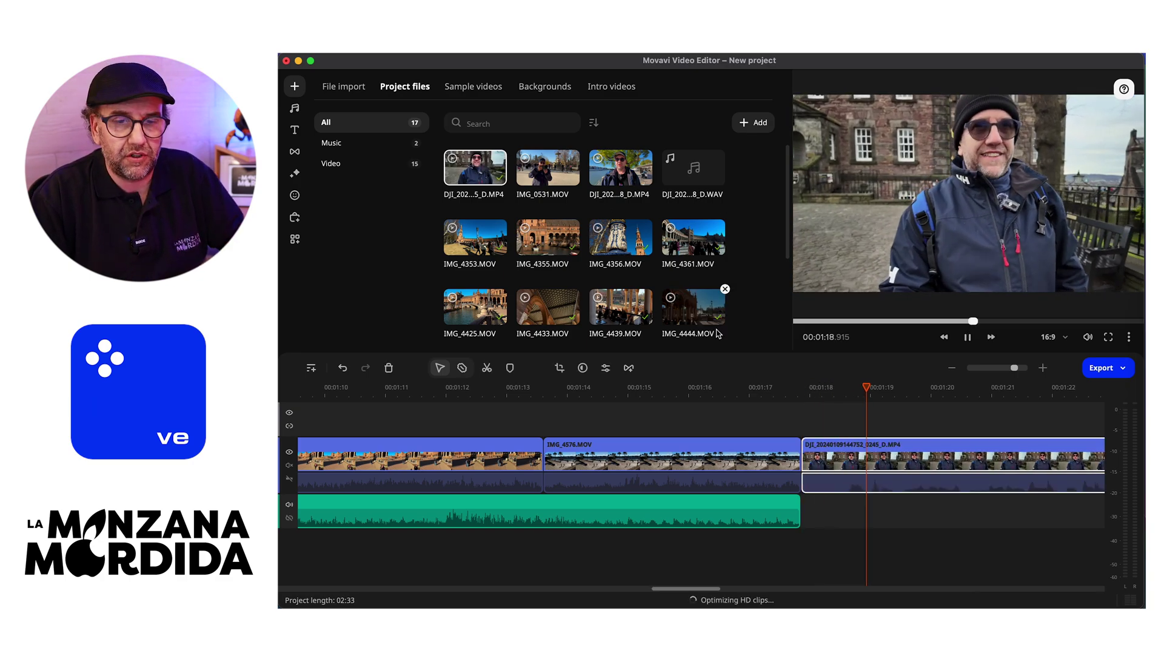
Step: Scrub through the DJI clip after IMG_4576.MOV to about 1:22.7, and duplicate it onto the track above
{"action": "key", "text": "space"}
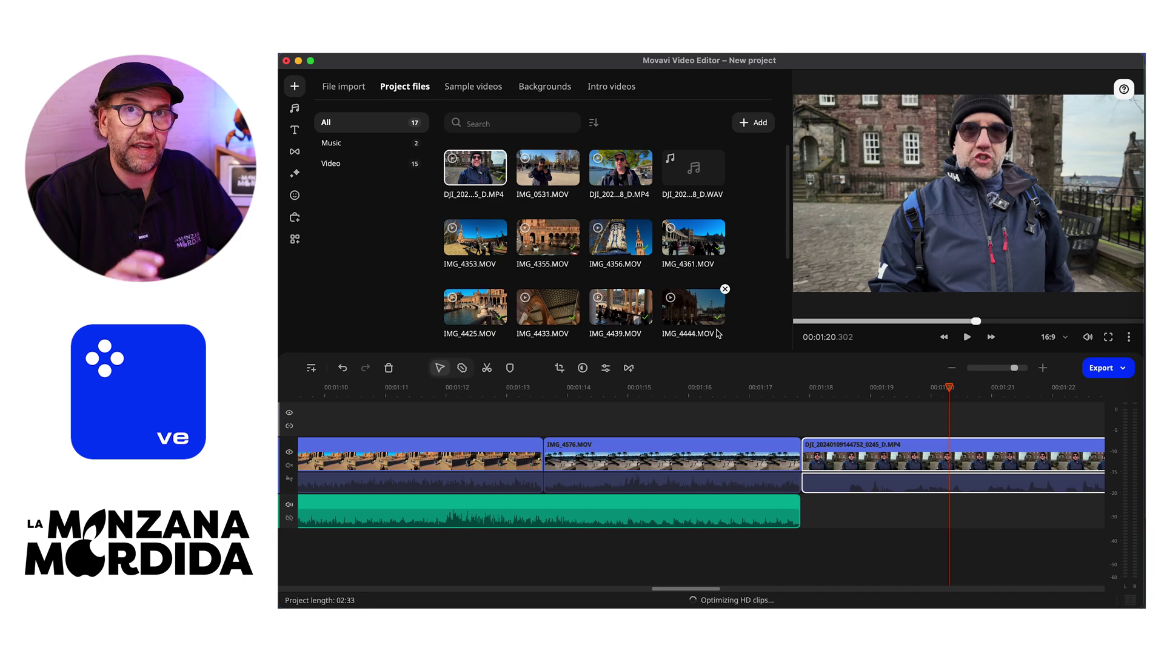
{"action": "scroll", "coordinate": [824, 428], "scroll_direction": "right", "scroll_amount": 6}
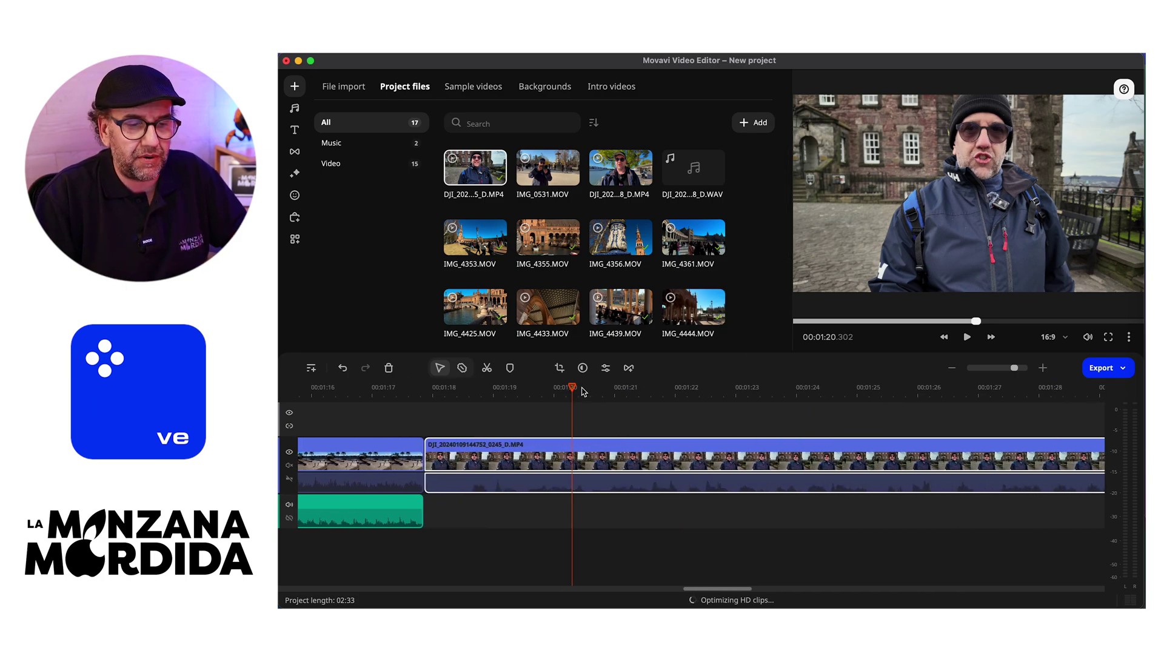
{"action": "left_click_drag", "start_coordinate": [583, 391], "coordinate": [745, 390]}
{"action": "left_click_drag", "start_coordinate": [726, 397], "coordinate": [717, 393]}
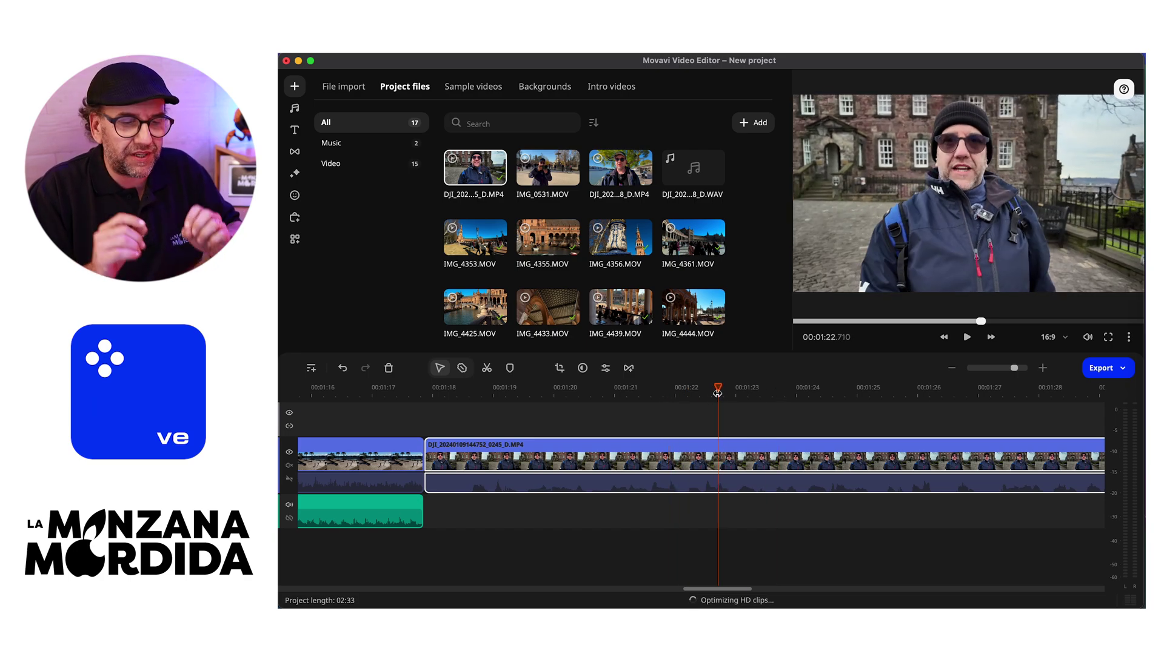
{"action": "left_click", "coordinate": [500, 469]}
{"action": "key", "text": "super+d"}
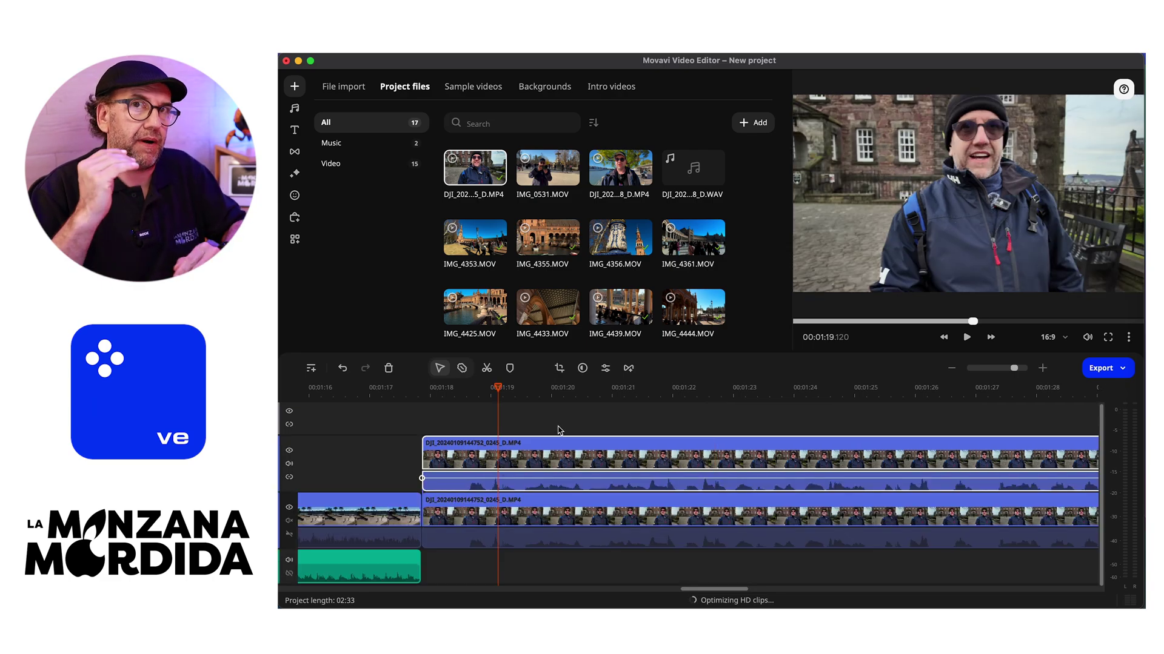
Step: Choose Precise background removal for the upper copy of the DJI clip
{"action": "left_click", "coordinate": [549, 460]}
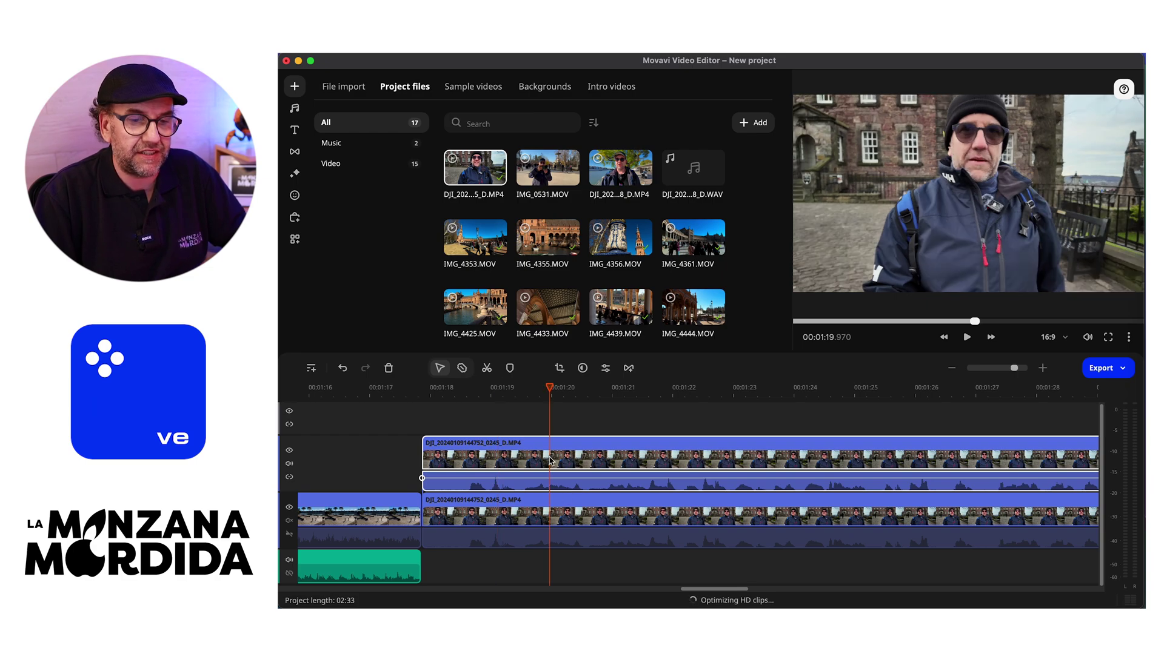
{"action": "left_click", "coordinate": [294, 240]}
{"action": "scroll", "coordinate": [362, 260], "scroll_direction": "down", "scroll_amount": 1}
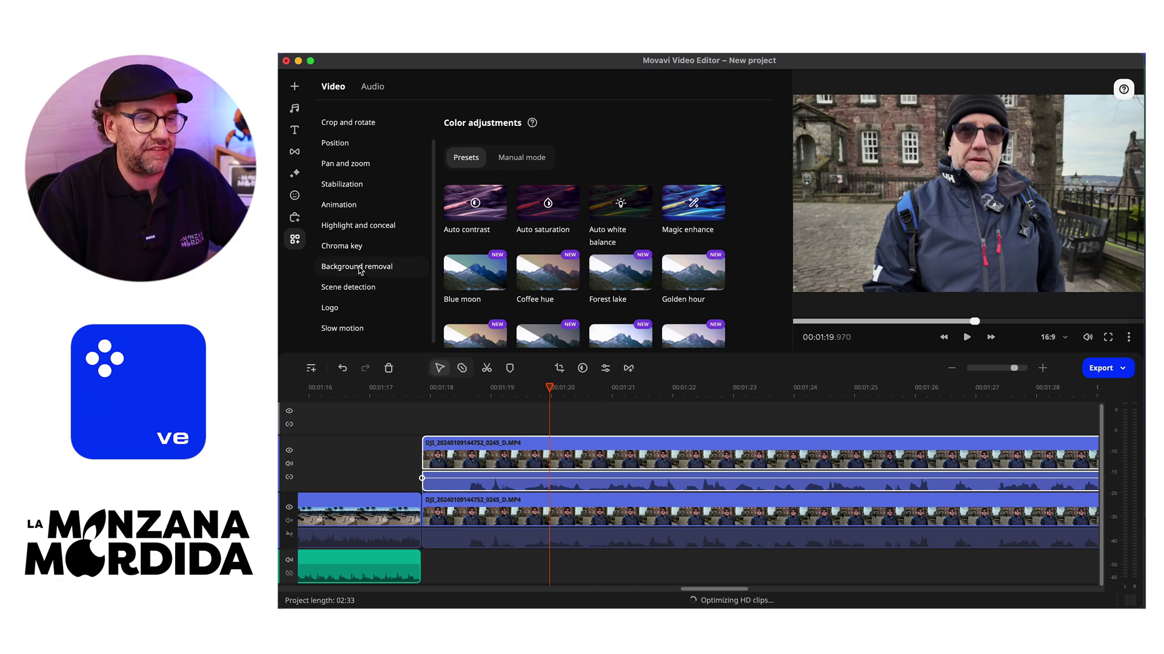
{"action": "left_click", "coordinate": [359, 268]}
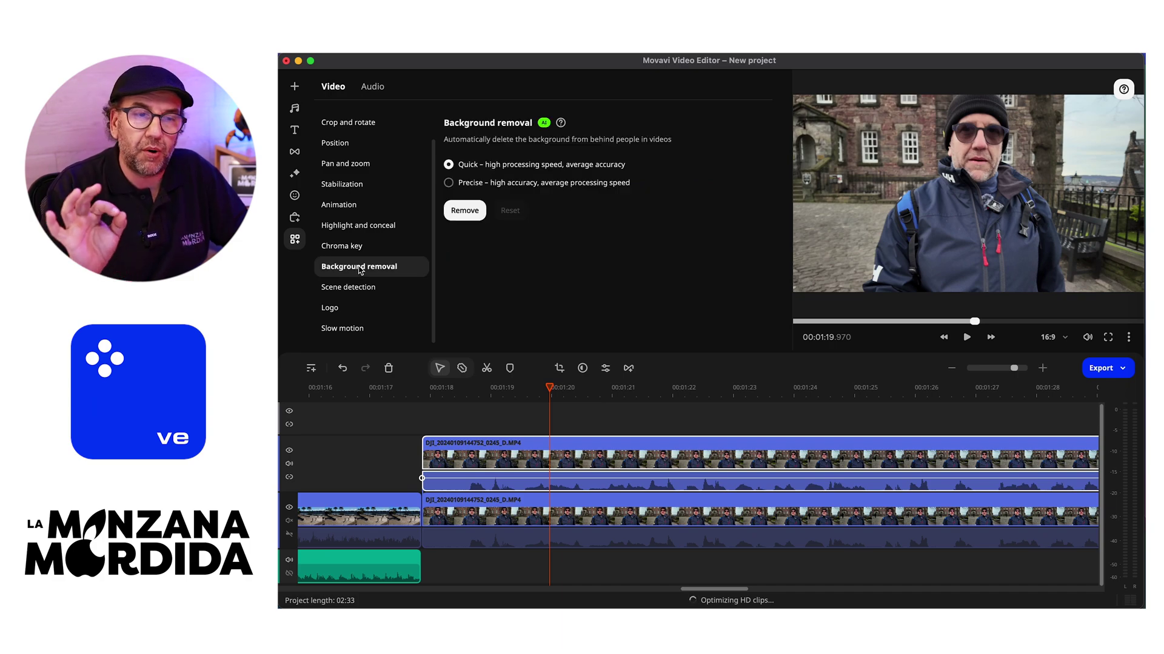
{"action": "left_click", "coordinate": [453, 183]}
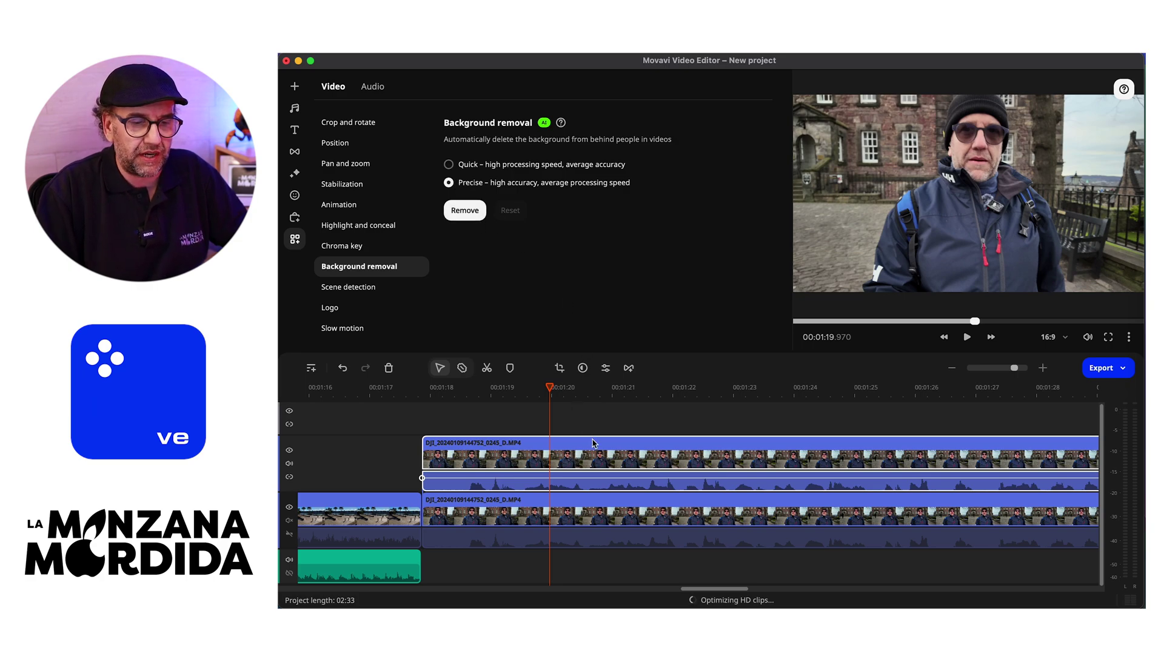
Step: Split both copies of the DJI clip at about 1:22.4 and delete the remaining footage after the cut
{"action": "left_click", "coordinate": [462, 368]}
{"action": "left_click", "coordinate": [699, 509]}
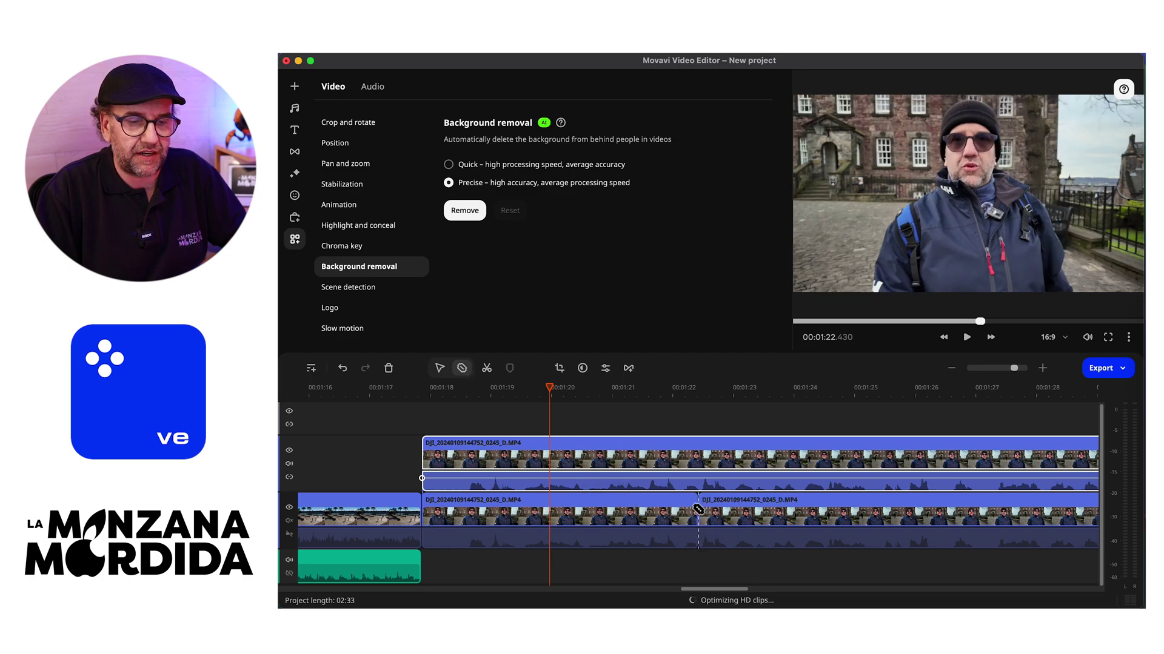
{"action": "left_click", "coordinate": [698, 478]}
{"action": "left_click", "coordinate": [740, 424]}
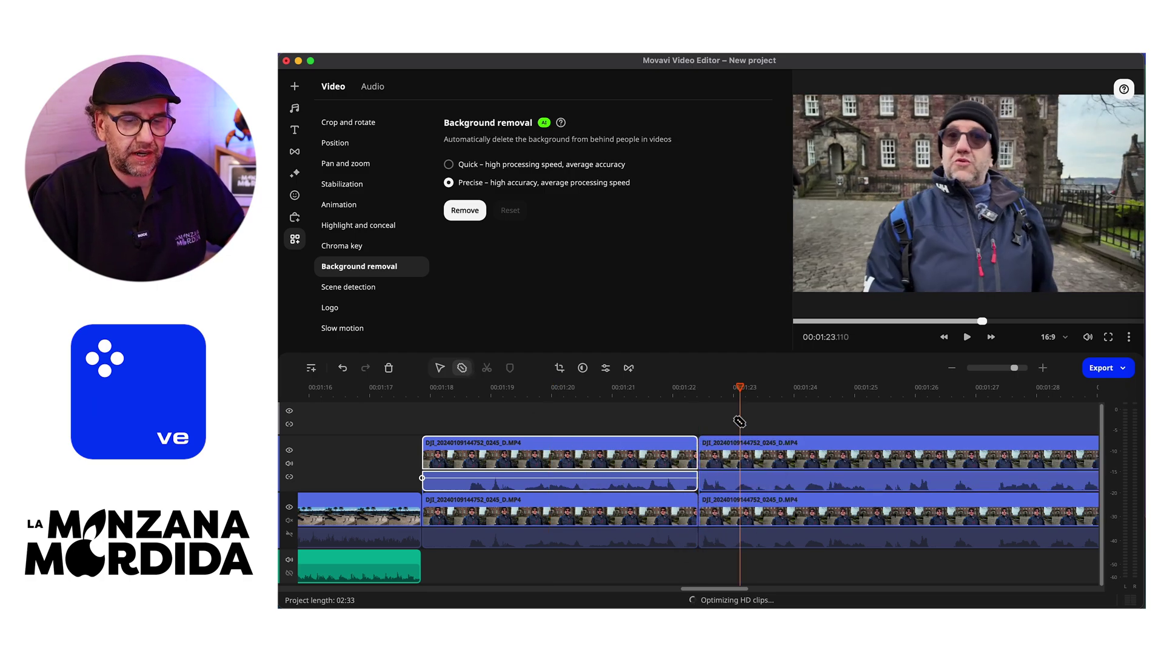
{"action": "key", "text": "Escape"}
{"action": "left_click_drag", "start_coordinate": [717, 426], "coordinate": [808, 550]}
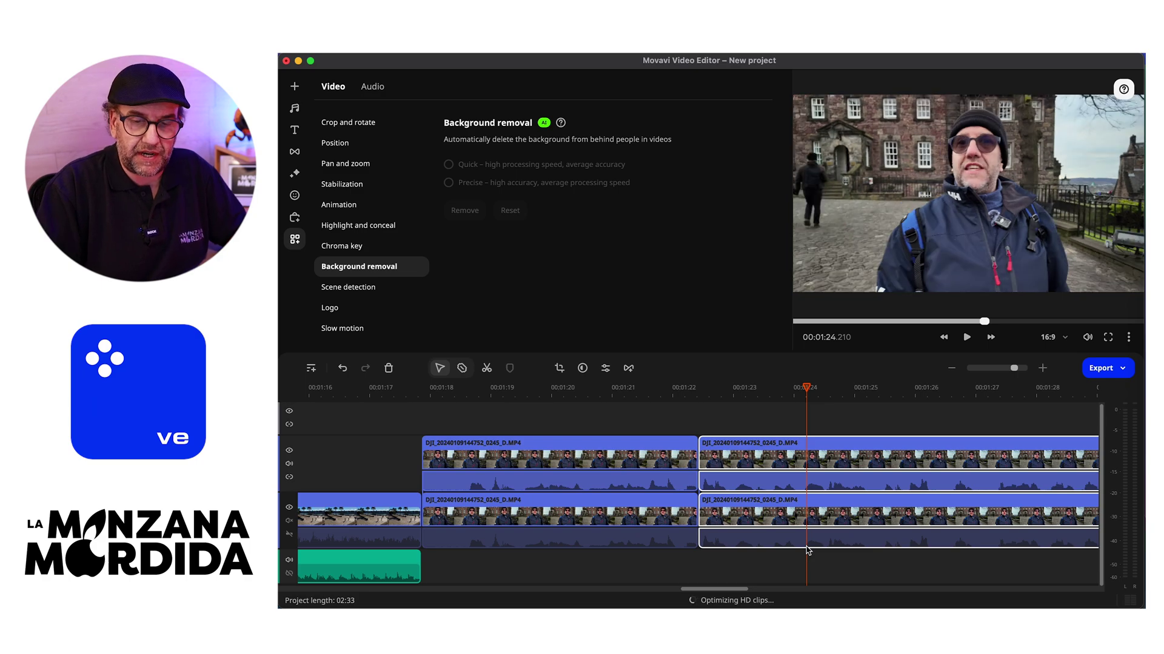
{"action": "key", "text": "Delete"}
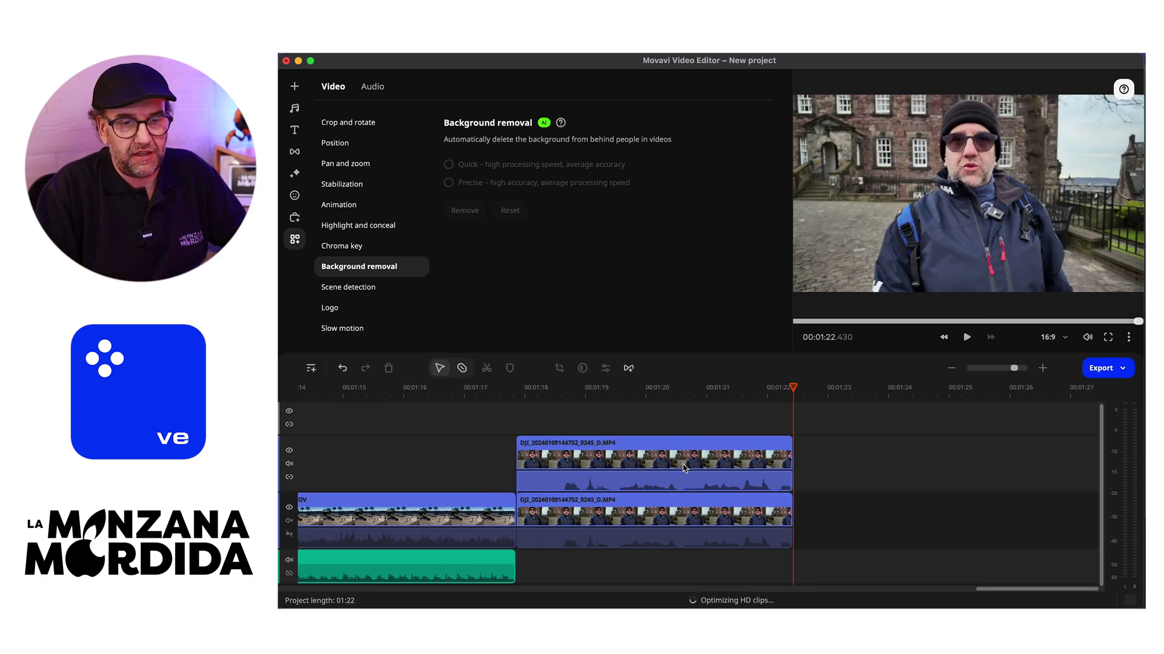
Step: Remove the background from the upper copy of the shortened DJI clip with the Precise option
{"action": "left_click", "coordinate": [641, 389]}
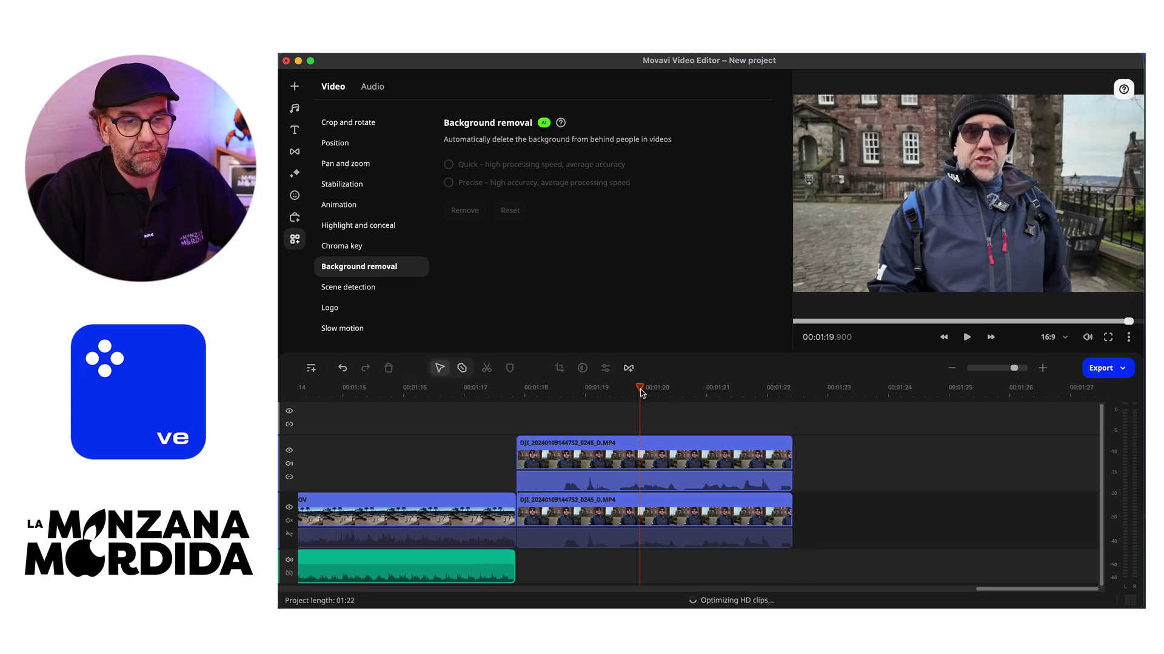
{"action": "left_click", "coordinate": [630, 442]}
{"action": "left_click", "coordinate": [462, 211]}
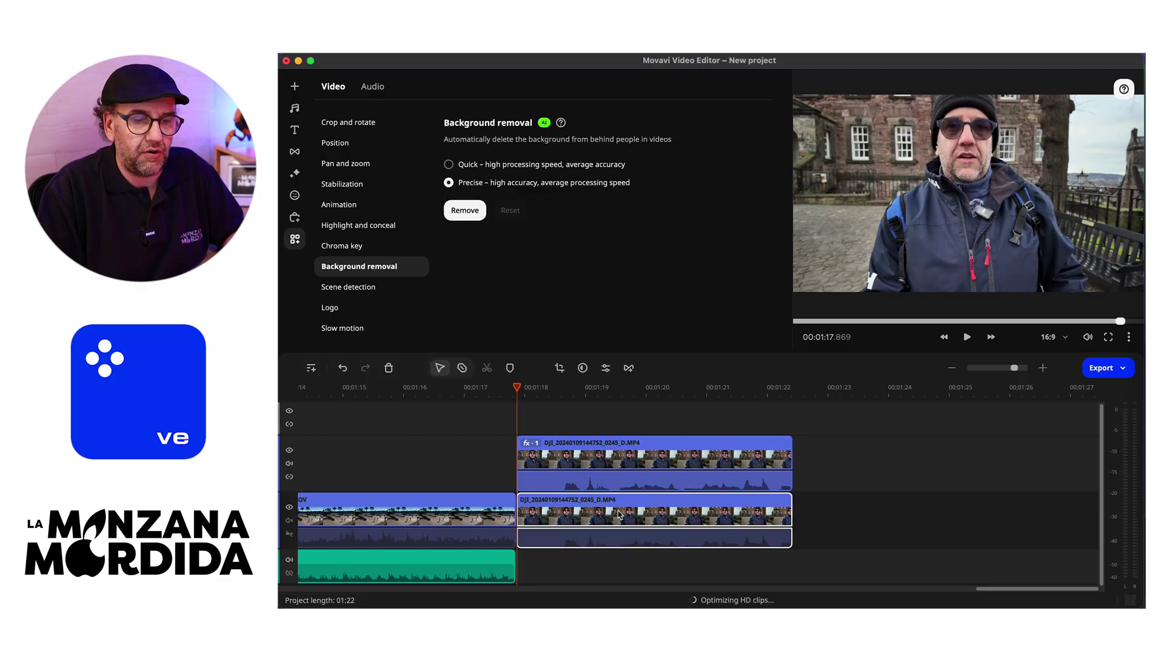
Step: Move the cut-out copy past the lower clip, play it to check the cutout, and return it above the lower clip
{"action": "left_click", "coordinate": [593, 510]}
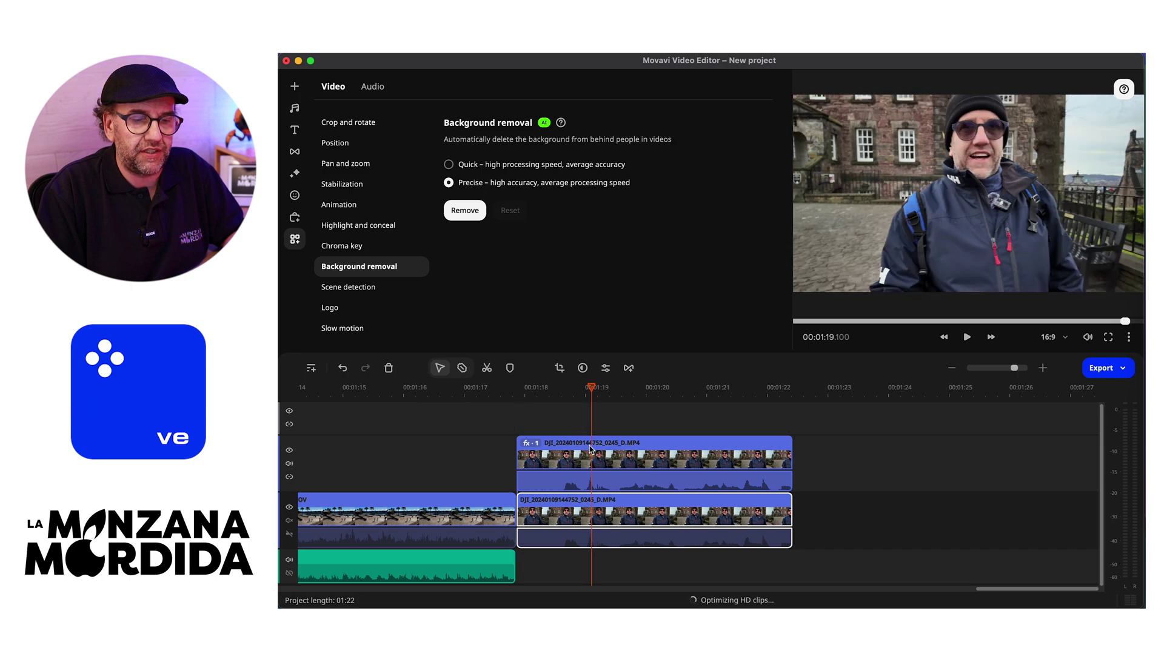
{"action": "left_click_drag", "start_coordinate": [591, 449], "coordinate": [879, 419]}
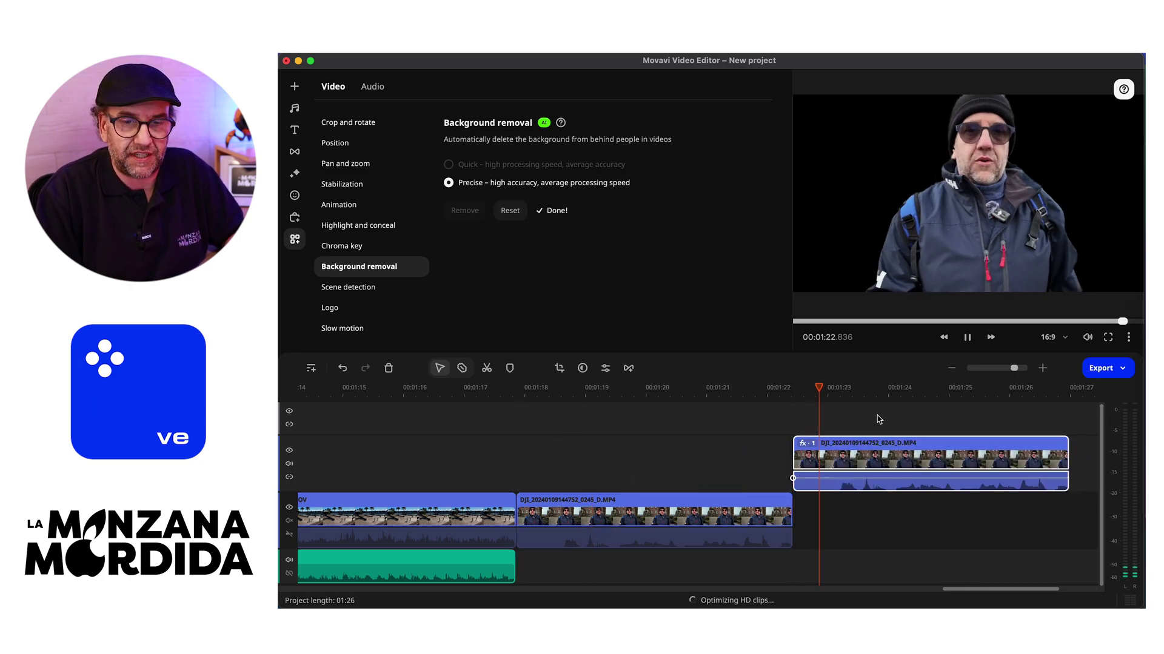
{"action": "key", "text": "space"}
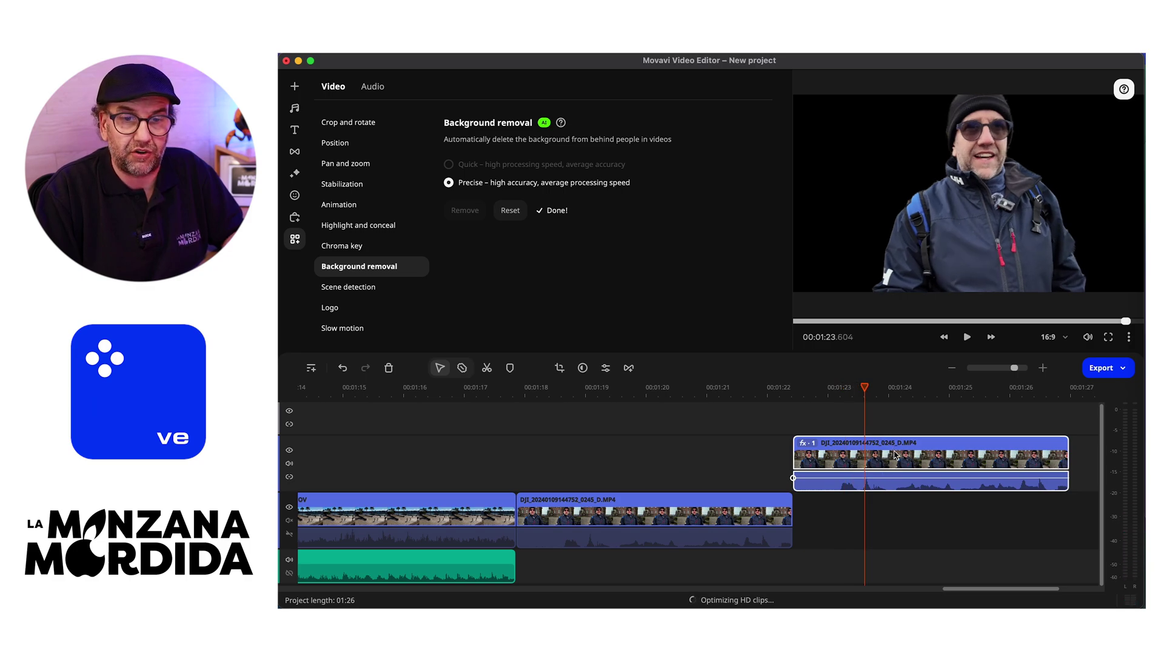
{"action": "left_click_drag", "start_coordinate": [894, 454], "coordinate": [624, 458]}
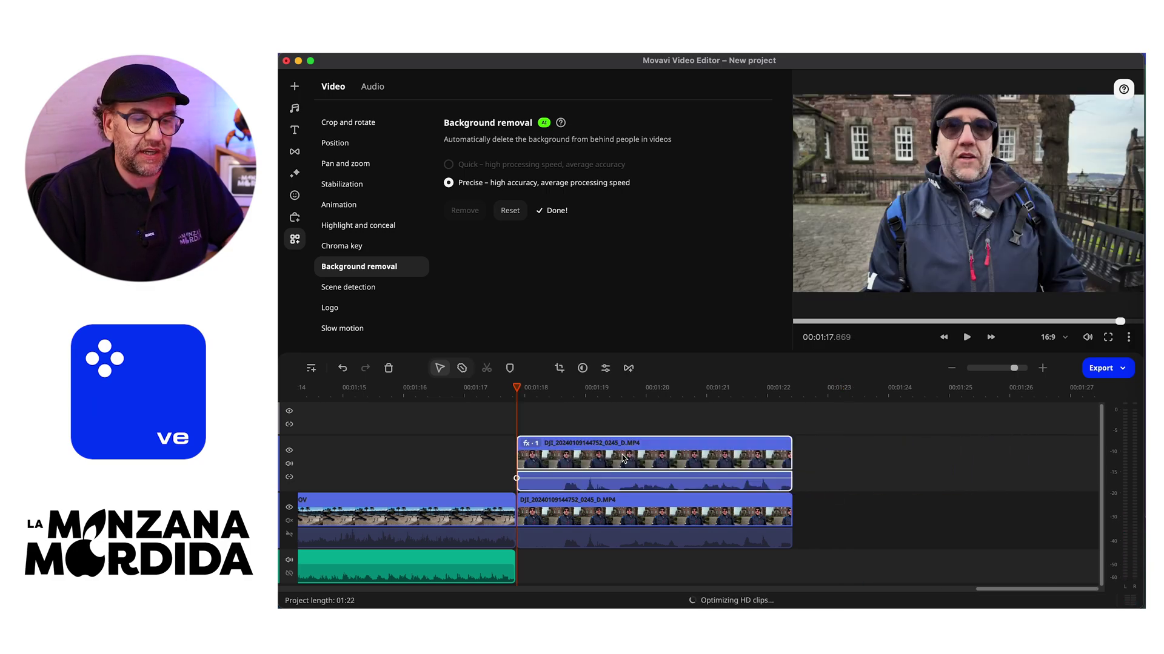
Step: Set the opacity of the lower DJI clip to 87%
{"action": "left_click", "coordinate": [624, 508]}
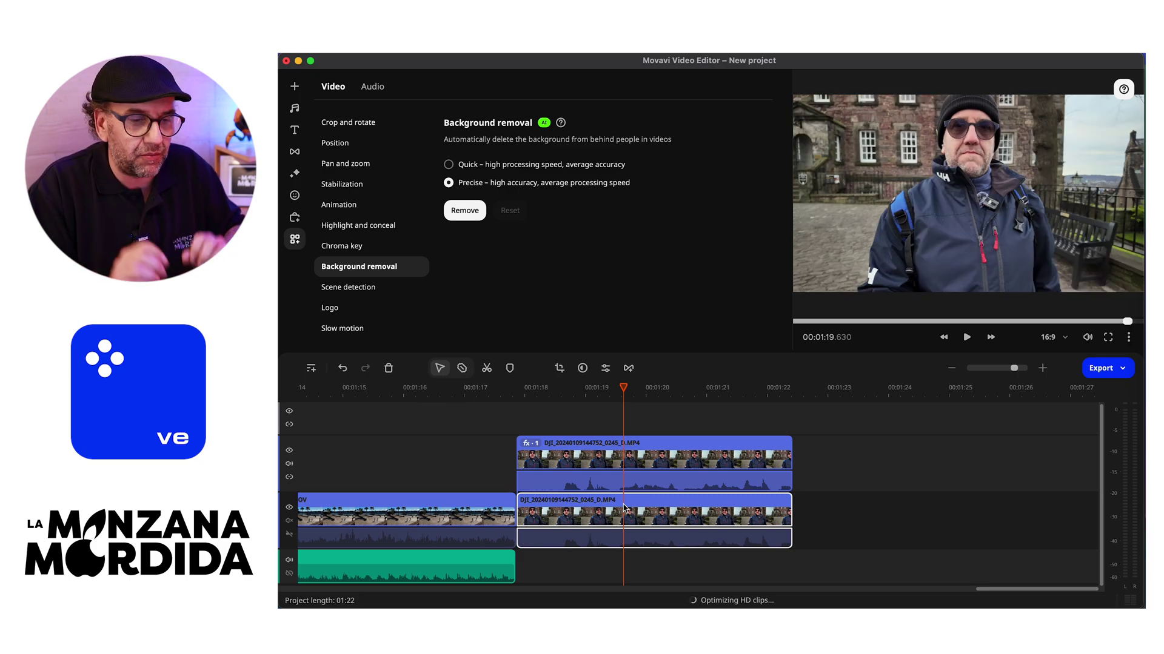
{"action": "double_click", "coordinate": [615, 514]}
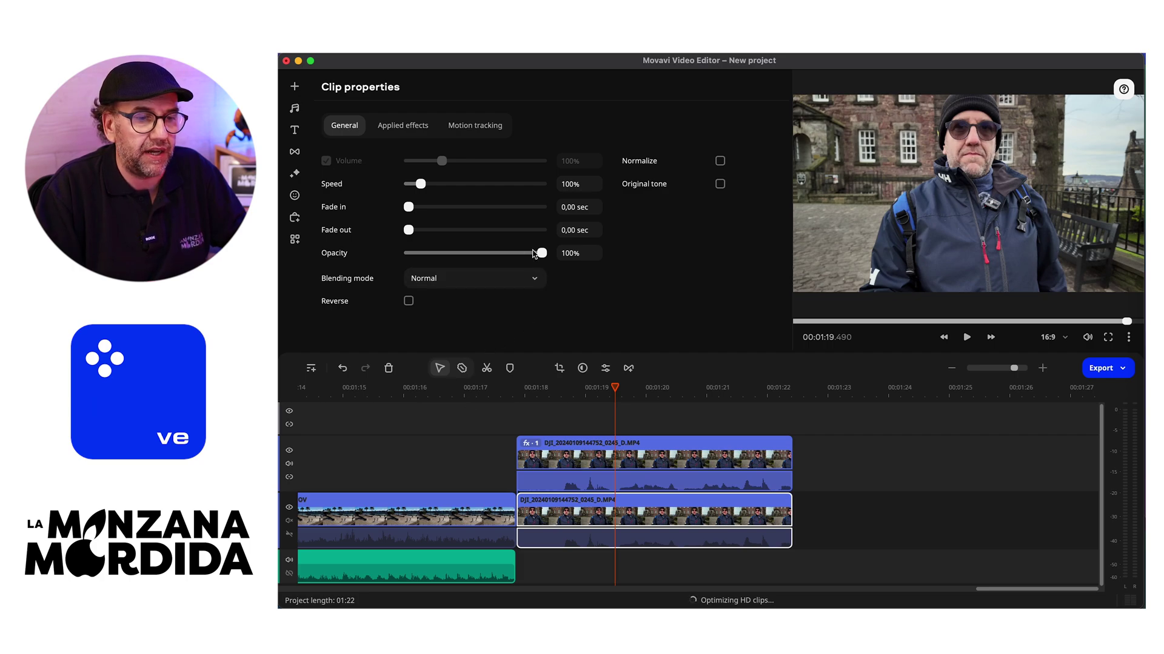
{"action": "left_click_drag", "start_coordinate": [542, 253], "coordinate": [490, 253]}
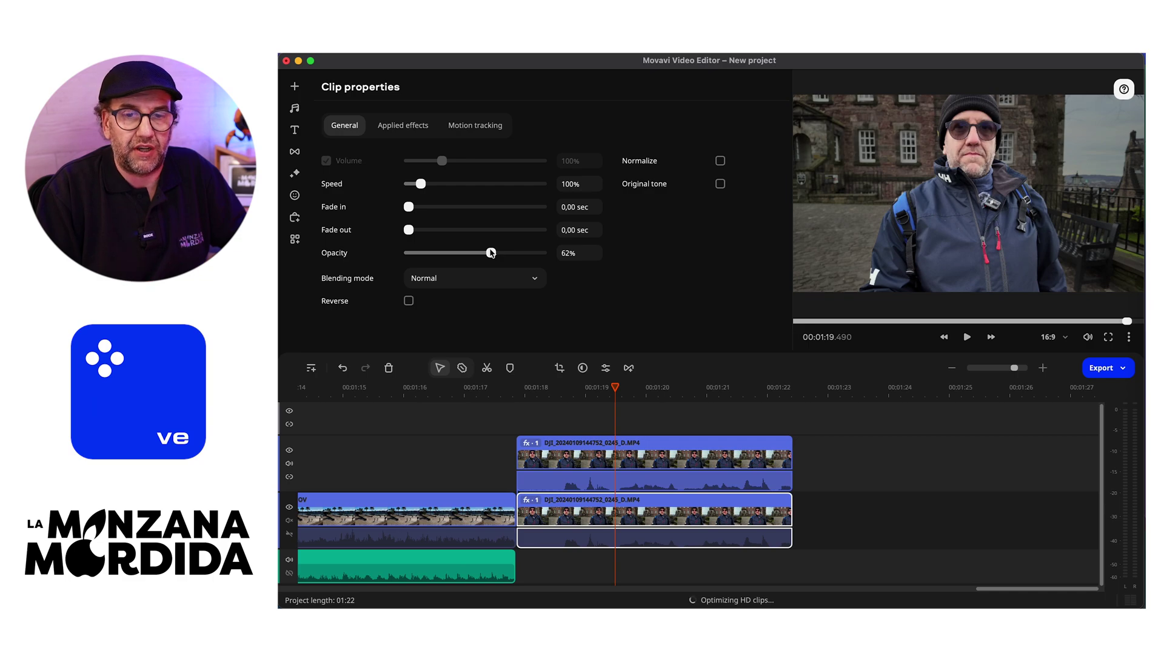
{"action": "left_click_drag", "start_coordinate": [516, 254], "coordinate": [526, 256]}
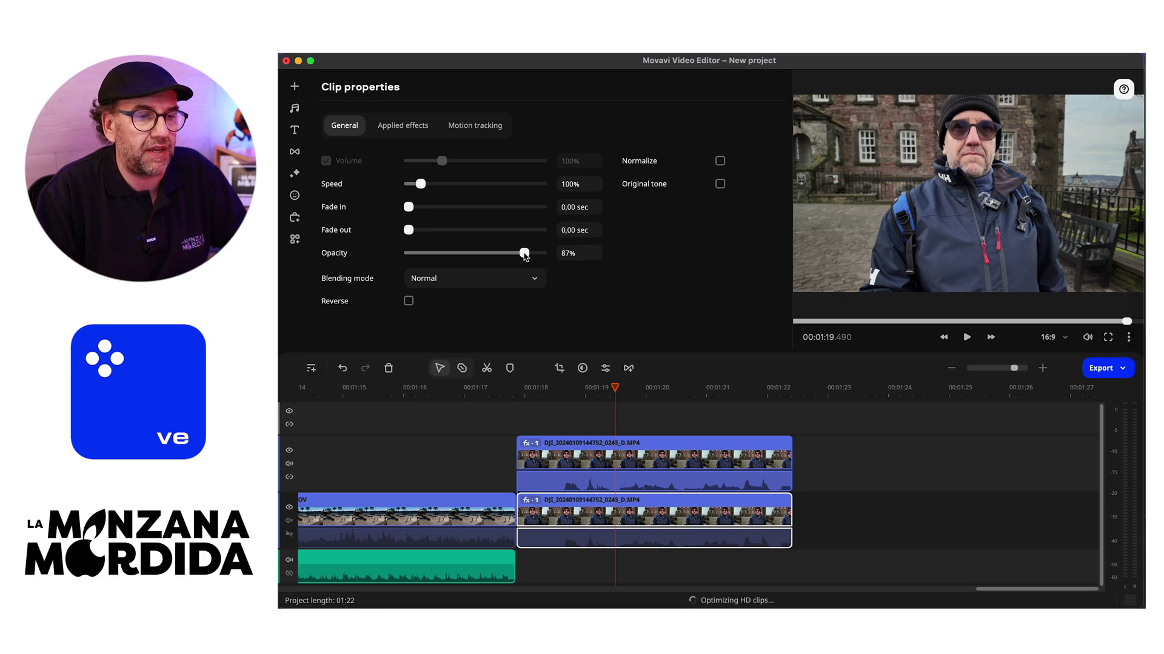
Step: Apply the Blur - mild filter to the lower DJI clip and play from about 1:18.8 to check the blurred background
{"action": "left_click", "coordinate": [395, 129]}
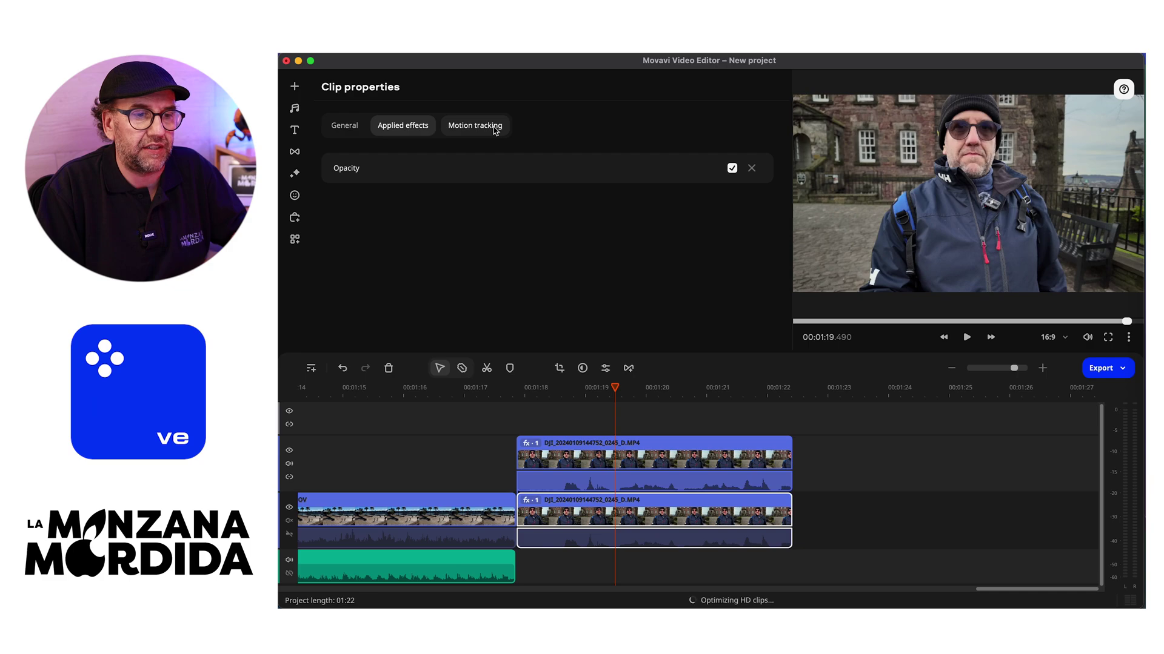
{"action": "left_click", "coordinate": [295, 174]}
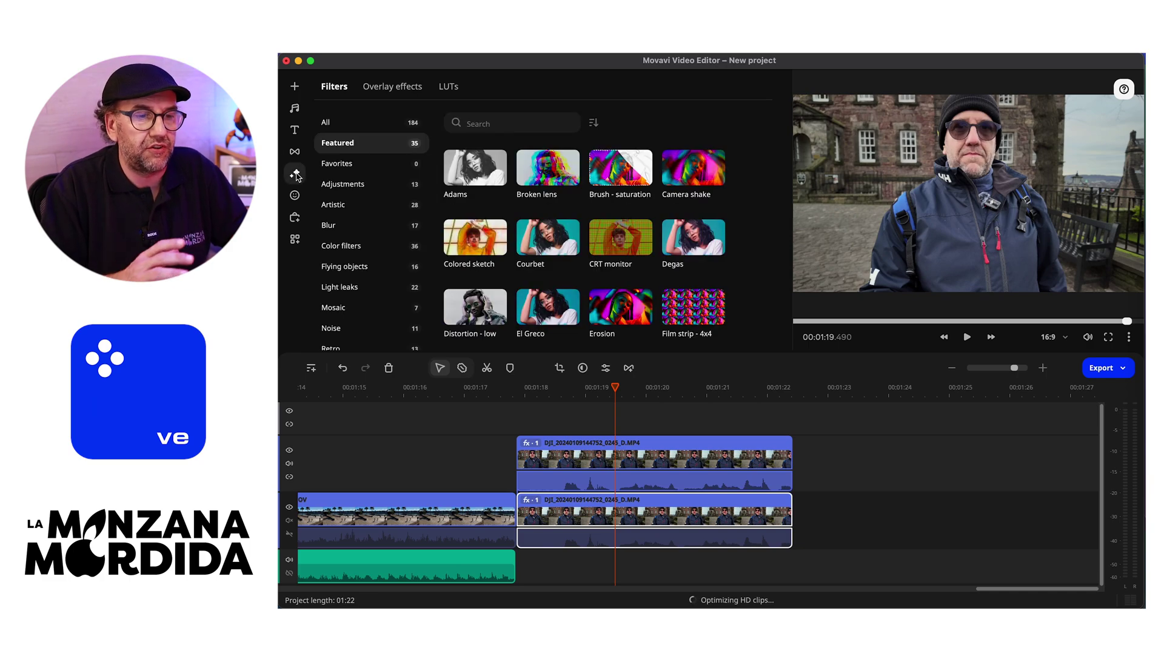
{"action": "left_click", "coordinate": [361, 229]}
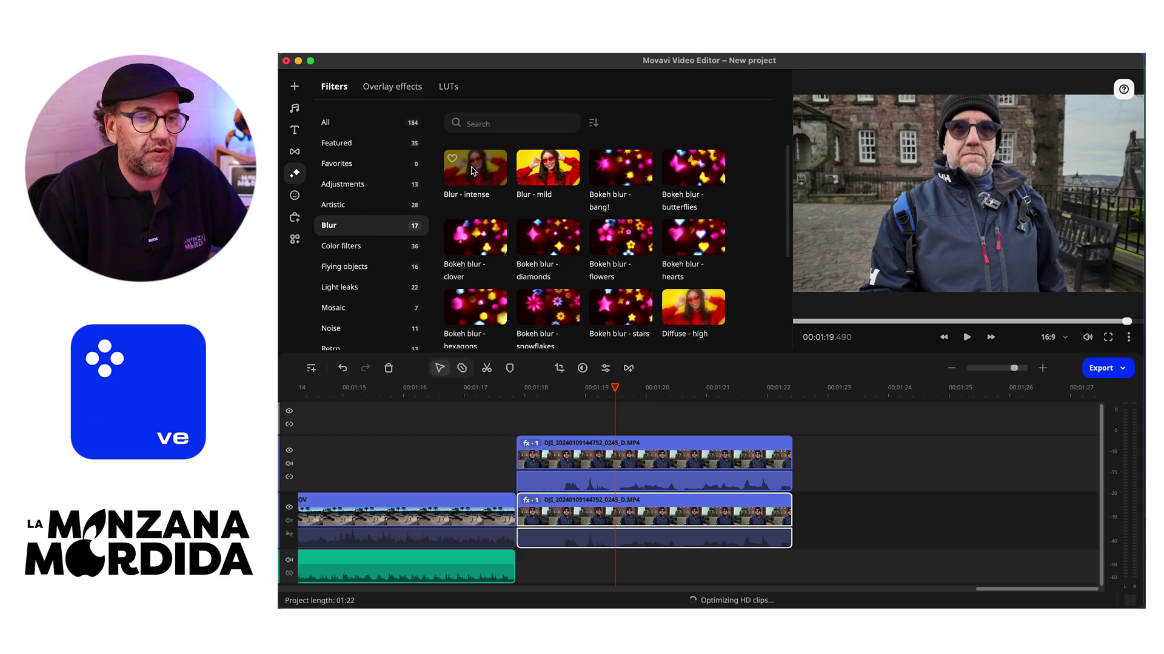
{"action": "left_click_drag", "start_coordinate": [550, 182], "coordinate": [568, 508]}
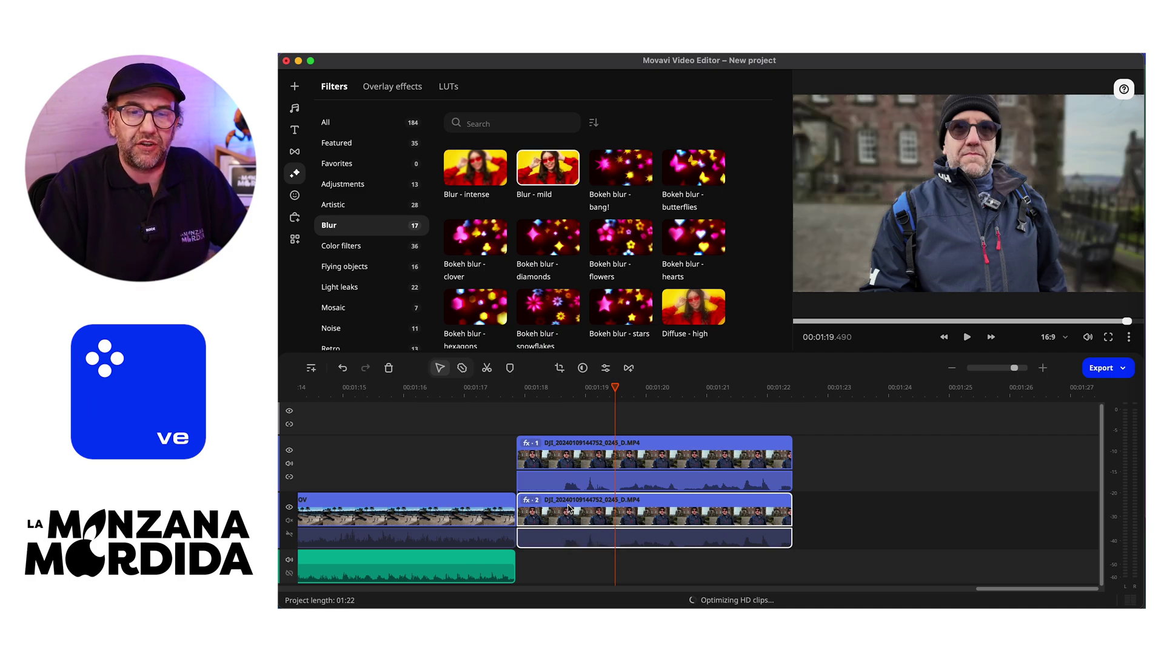
{"action": "left_click", "coordinate": [571, 387]}
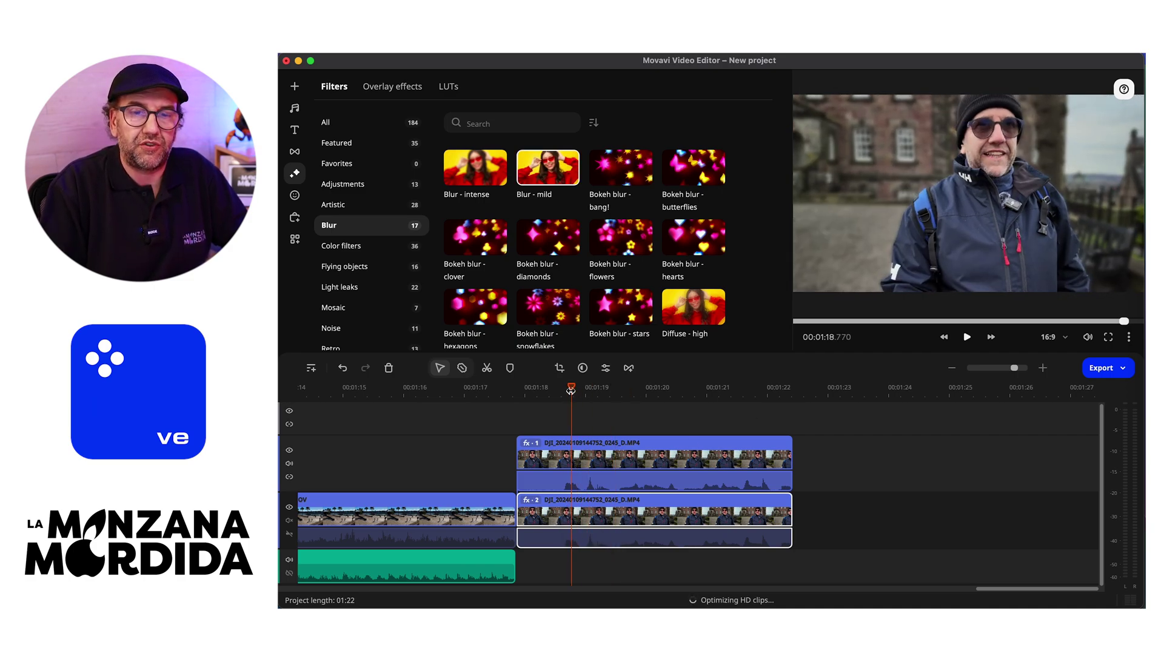
{"action": "key", "text": "space"}
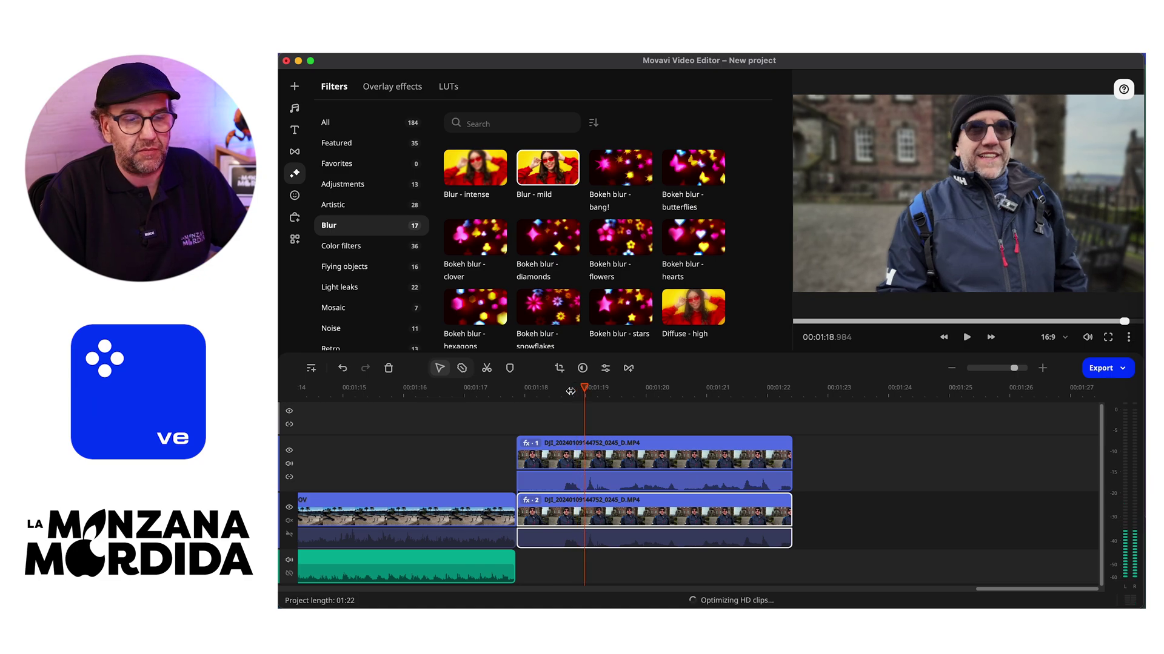
Step: Reduce the lower clip's Blur - mild filter to 5% and play the clip to check it
{"action": "double_click", "coordinate": [605, 514]}
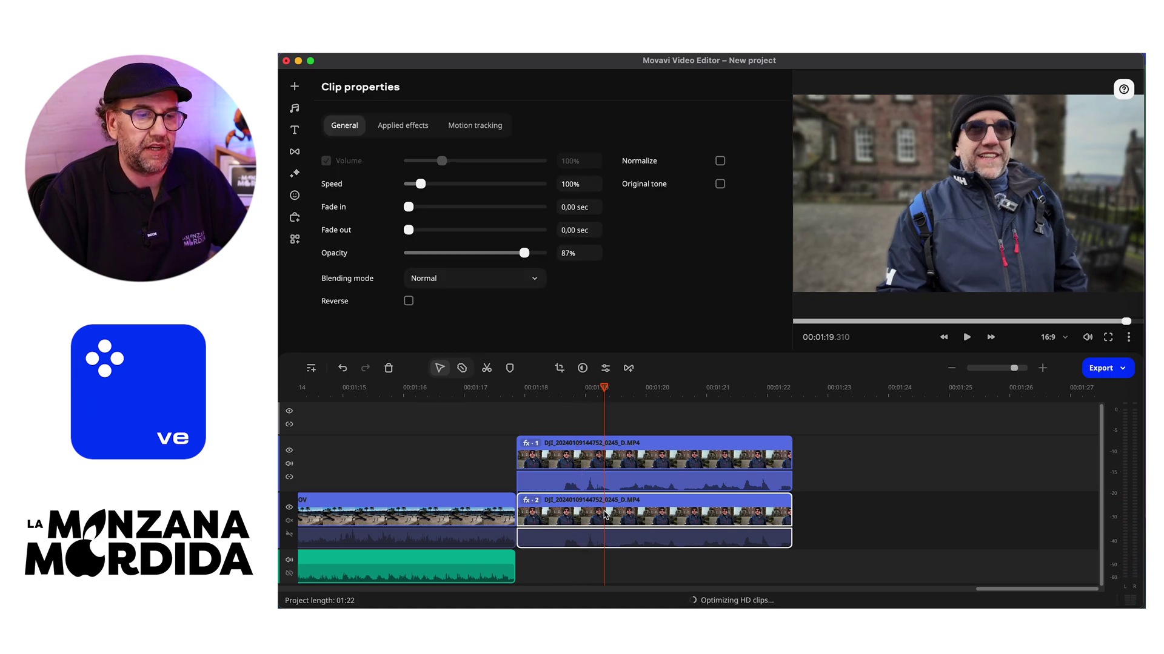
{"action": "left_click", "coordinate": [405, 126]}
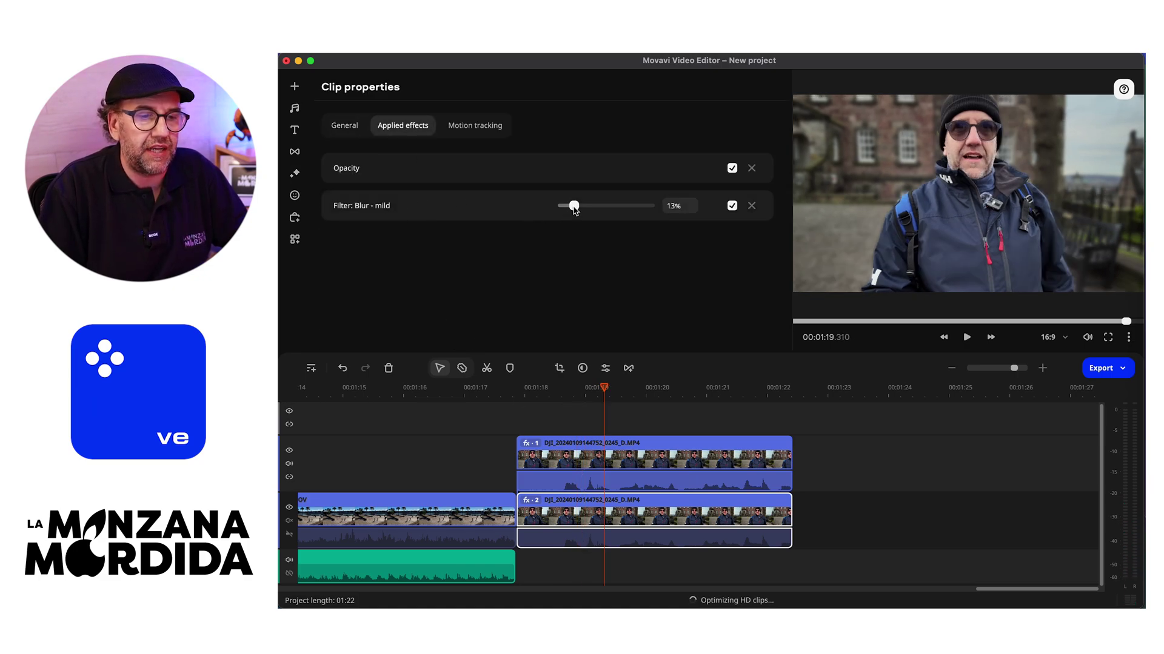
{"action": "left_click_drag", "start_coordinate": [567, 208], "coordinate": [569, 208]}
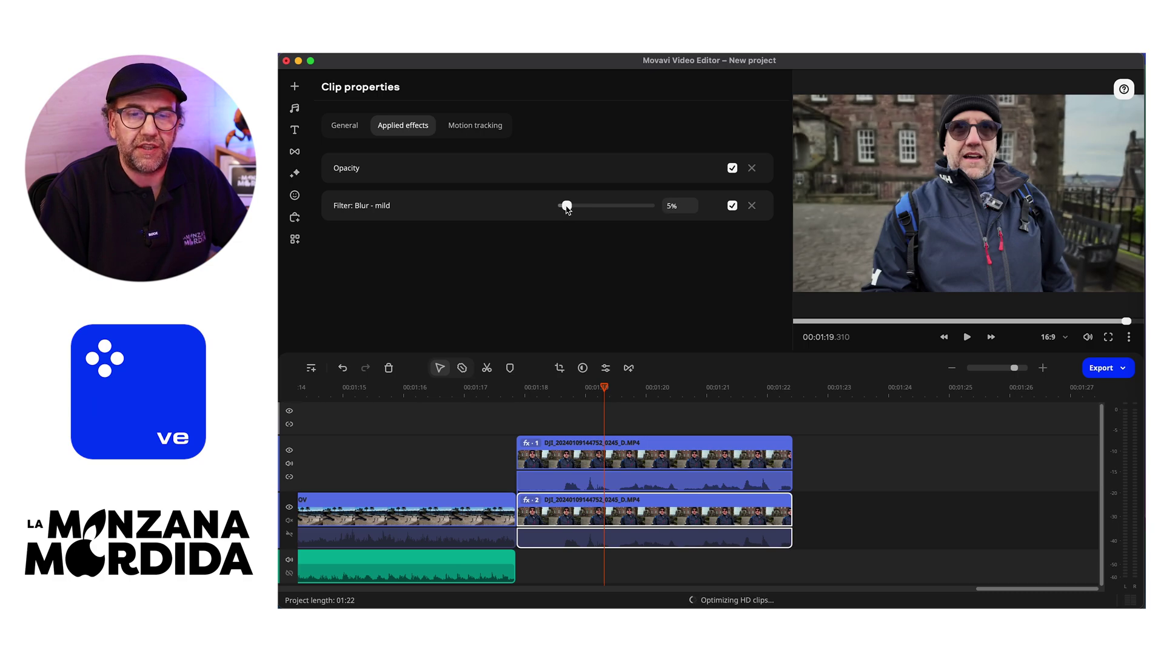
{"action": "key", "text": "space"}
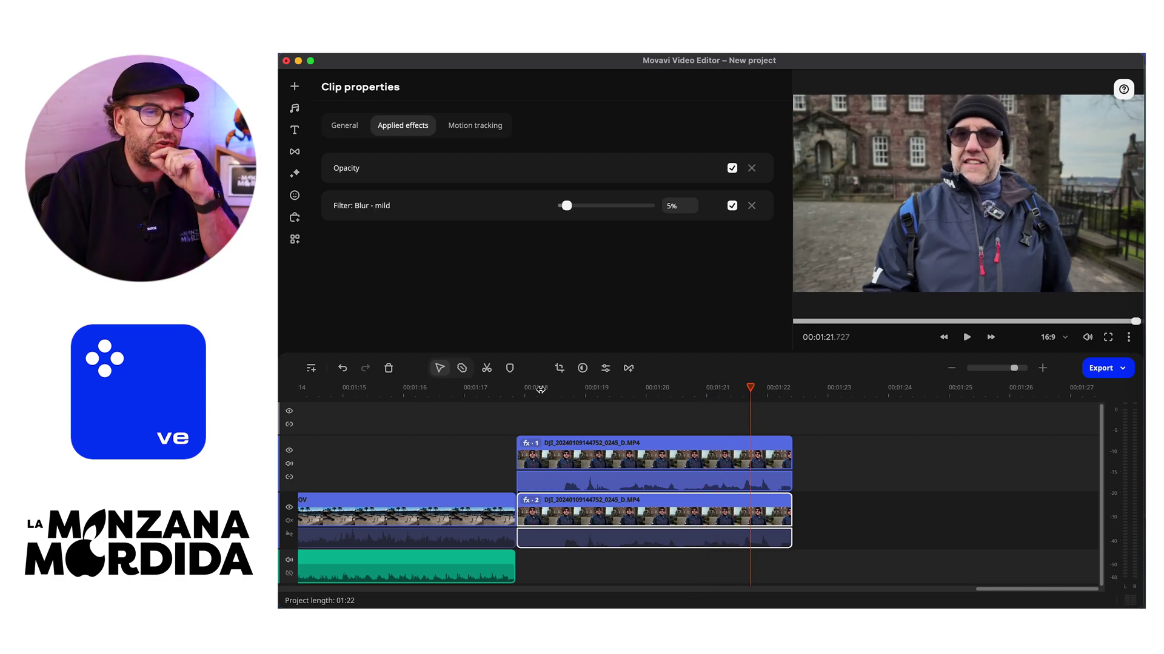
Step: Apply the Time travel LUT to the lower DJI clip
{"action": "left_click", "coordinate": [295, 173]}
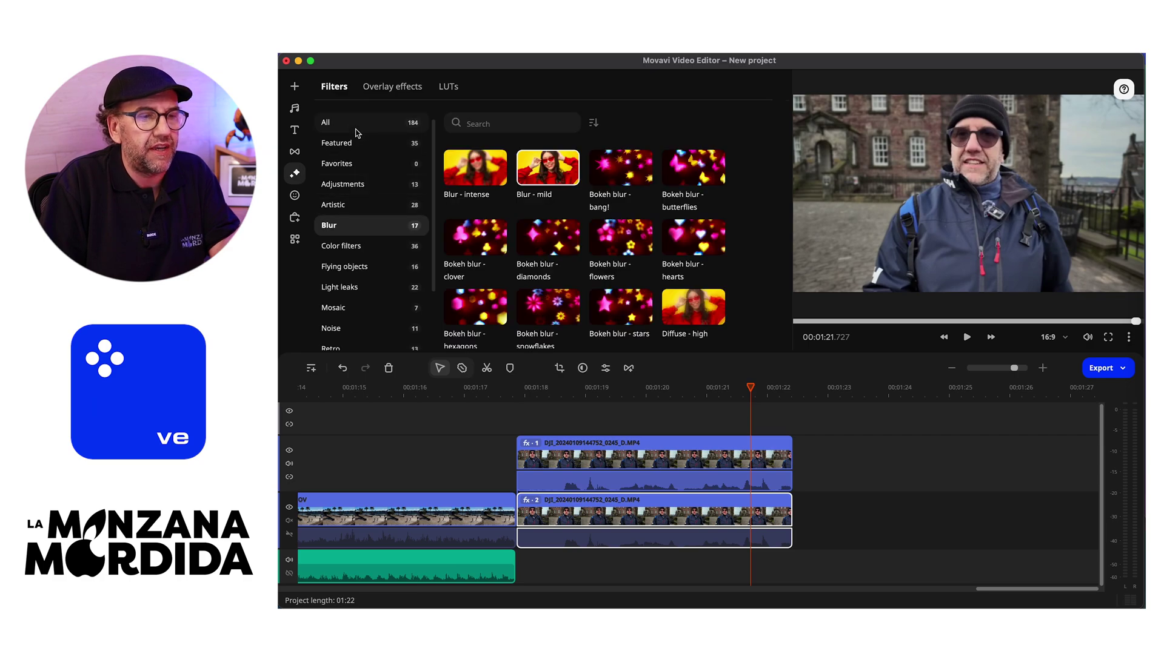
{"action": "left_click", "coordinate": [448, 86]}
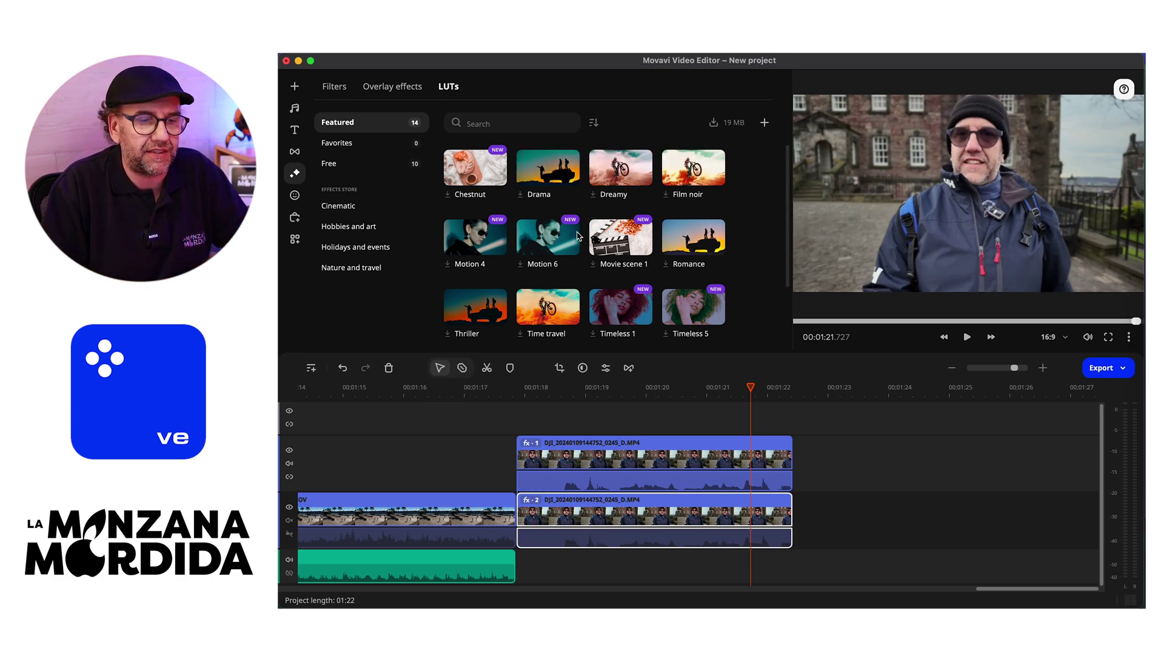
{"action": "left_click_drag", "start_coordinate": [544, 310], "coordinate": [600, 517]}
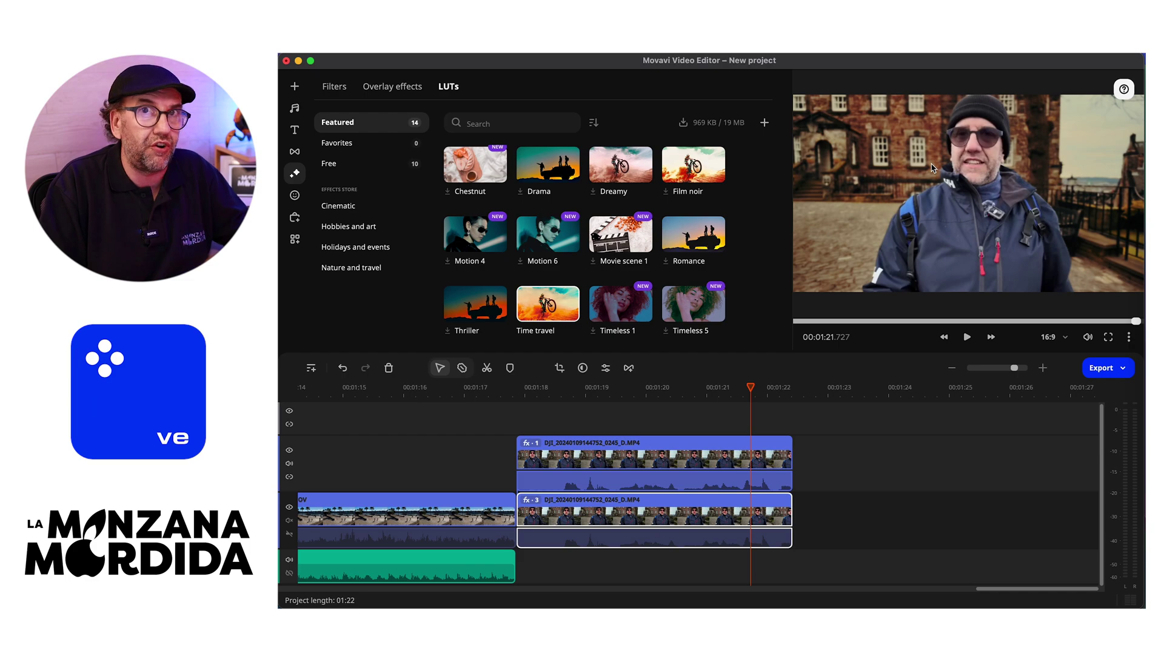
Step: Play the DJI clip from about 1:19 to check its graded background, and review the lower clip's applied effects
{"action": "left_click", "coordinate": [606, 390]}
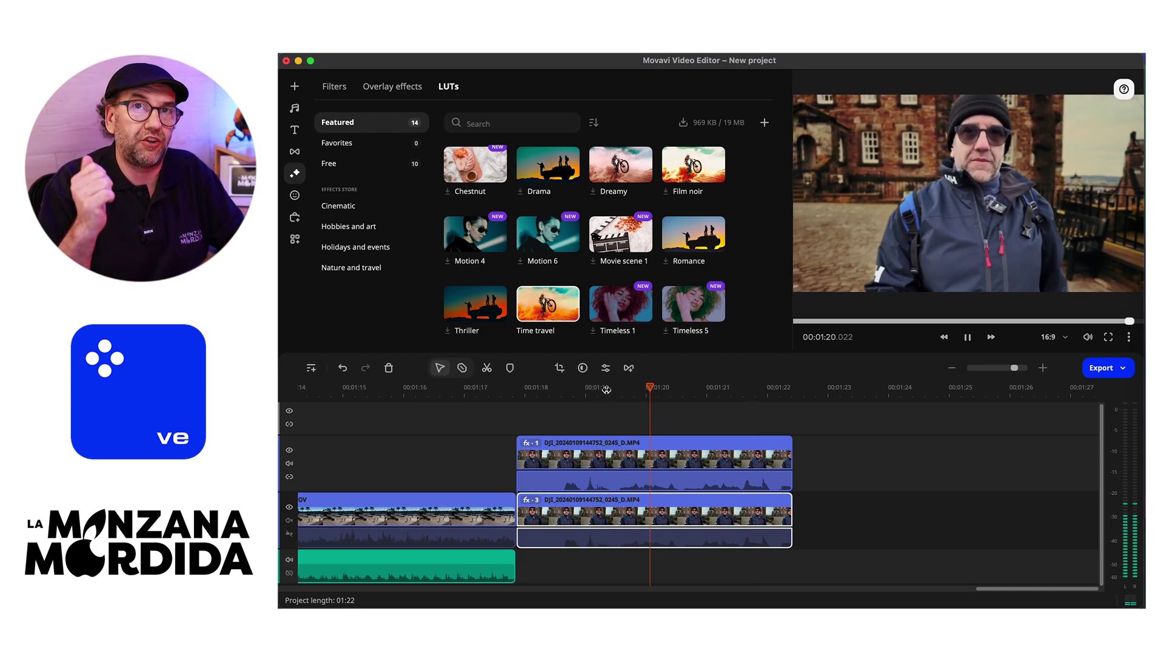
{"action": "key", "text": "space"}
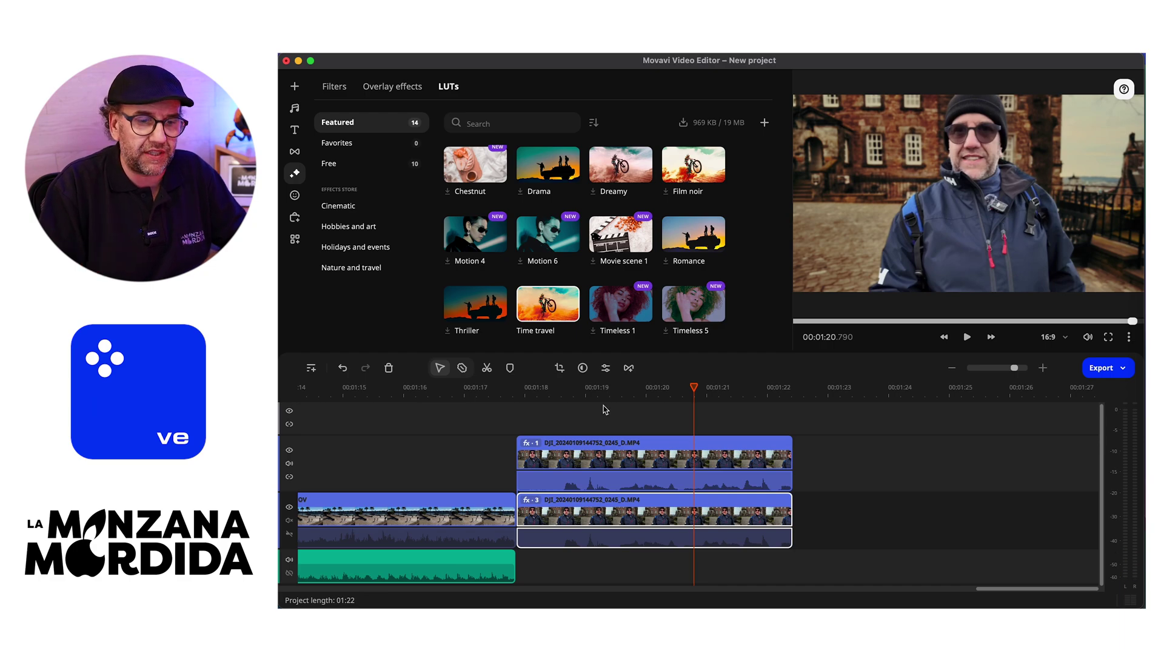
{"action": "double_click", "coordinate": [591, 515]}
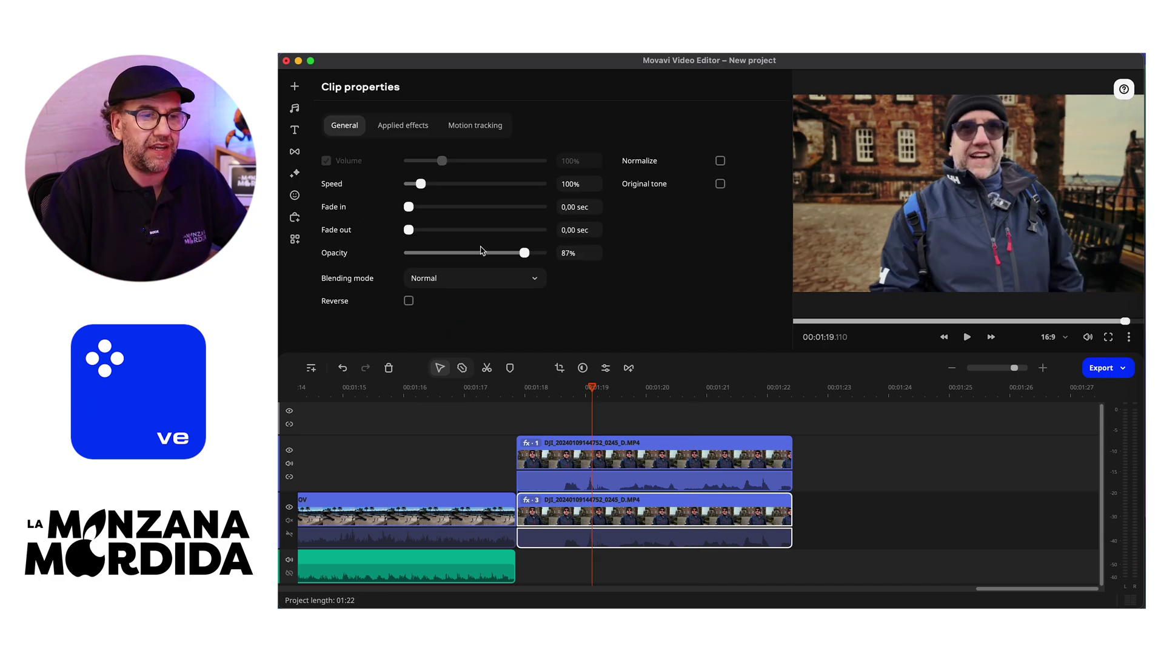
{"action": "left_click", "coordinate": [422, 127]}
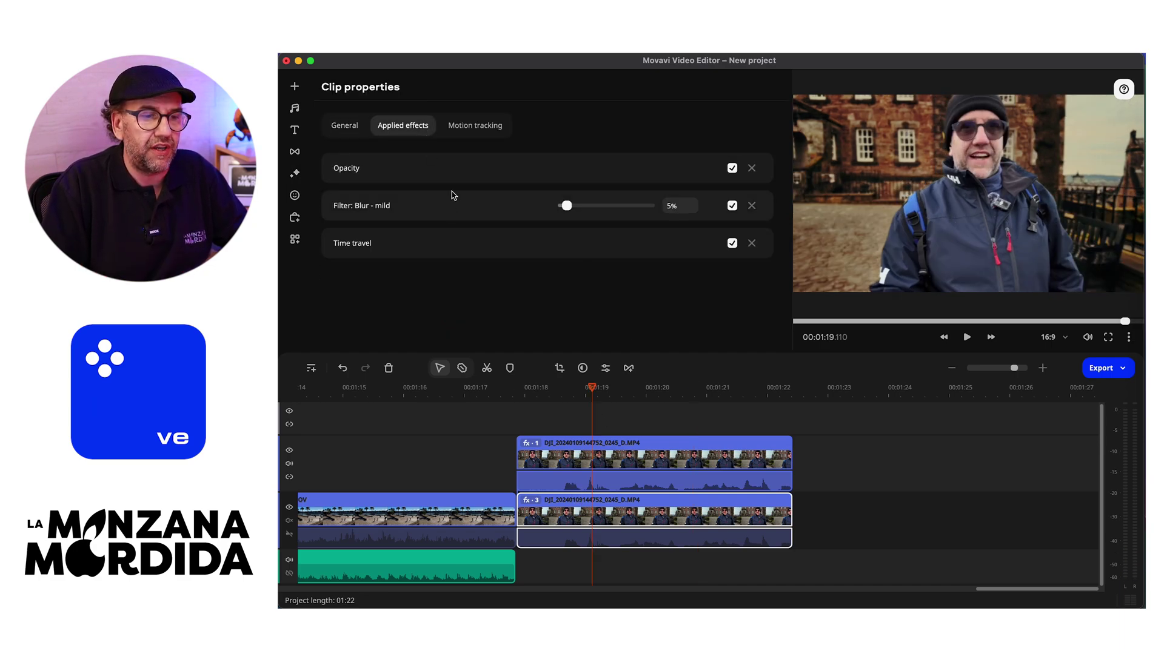
{"action": "left_click", "coordinate": [473, 247]}
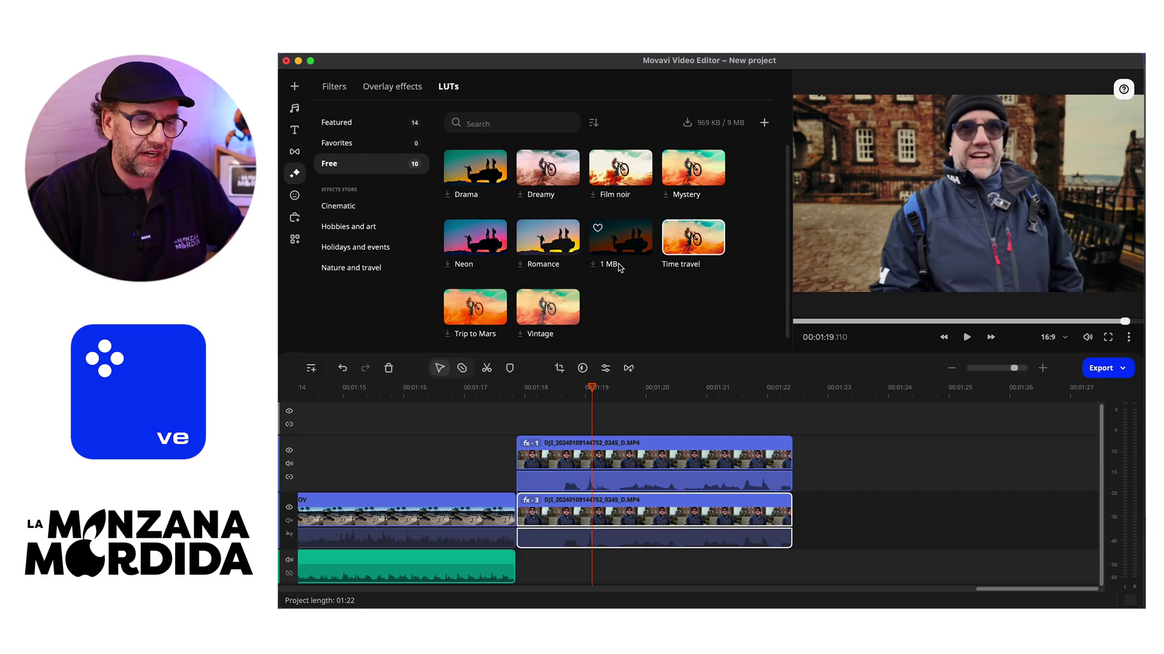
Step: Play IMG_4451.MOV from about 0:53 with the volume raised to check the footage for camera shake
{"action": "scroll", "coordinate": [522, 424], "scroll_direction": "left", "scroll_amount": 10}
{"action": "left_click", "coordinate": [521, 389]}
{"action": "left_click_drag", "start_coordinate": [521, 397], "coordinate": [386, 398]}
{"action": "key", "text": "space"}
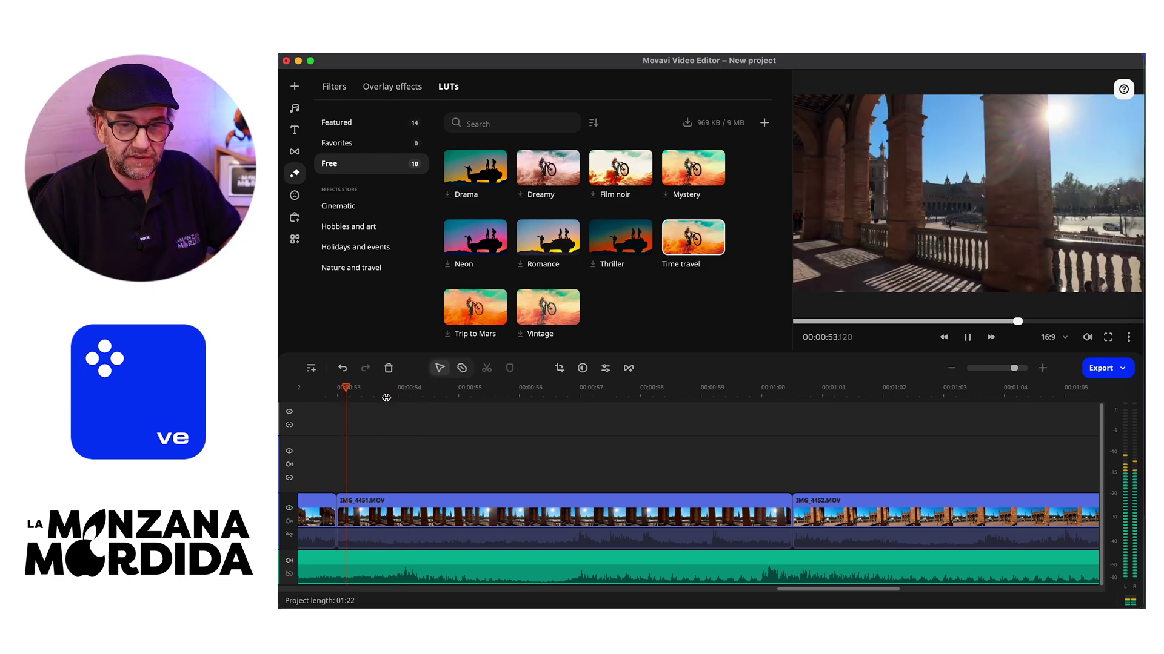
{"action": "key", "text": "XF86AudioRaiseVolume"}
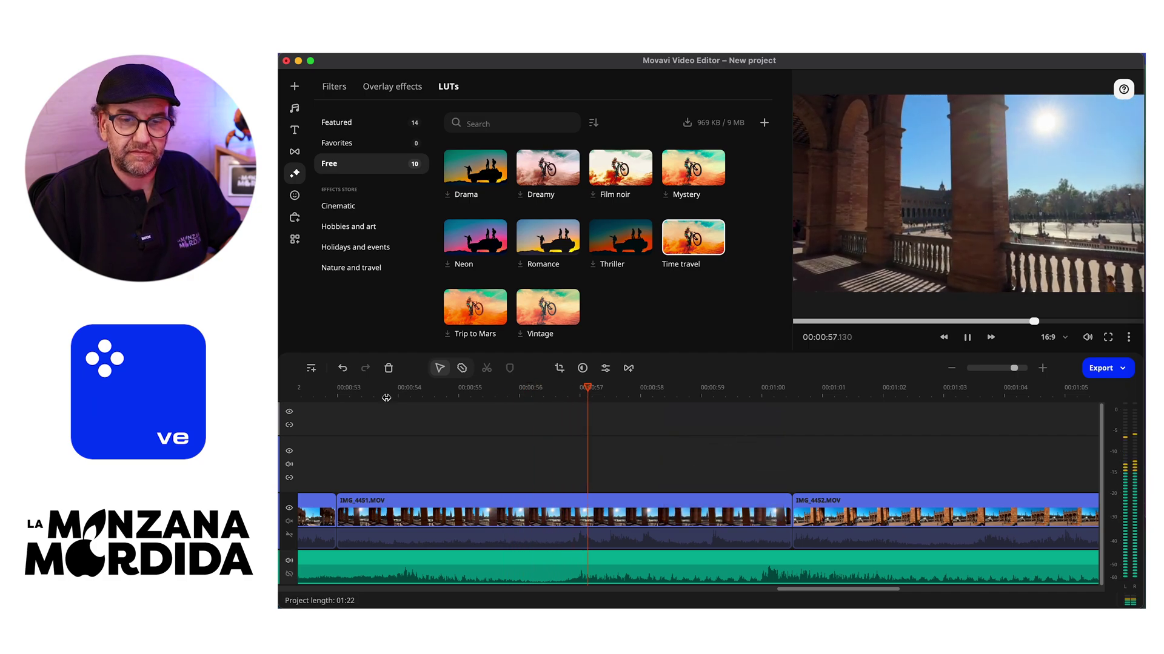
{"action": "key", "text": "space"}
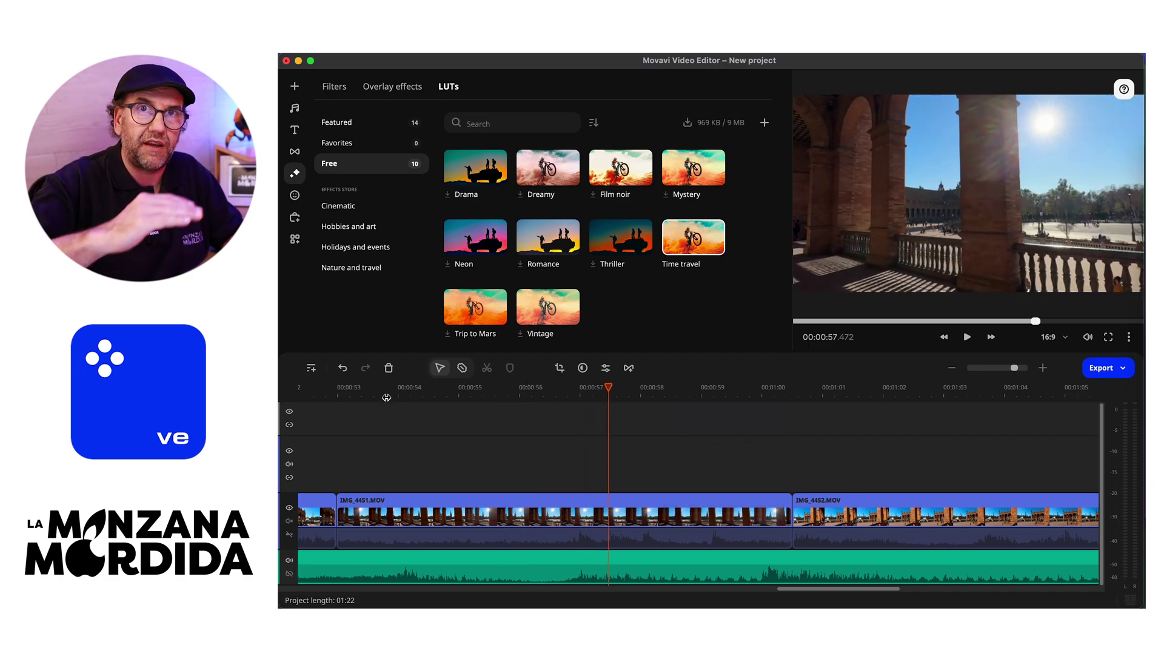
Step: Stabilize IMG_4451.MOV with accuracy 15, shaking 5, radius 6, smoothing 15 and Fixed edge cropping
{"action": "left_click", "coordinate": [497, 503]}
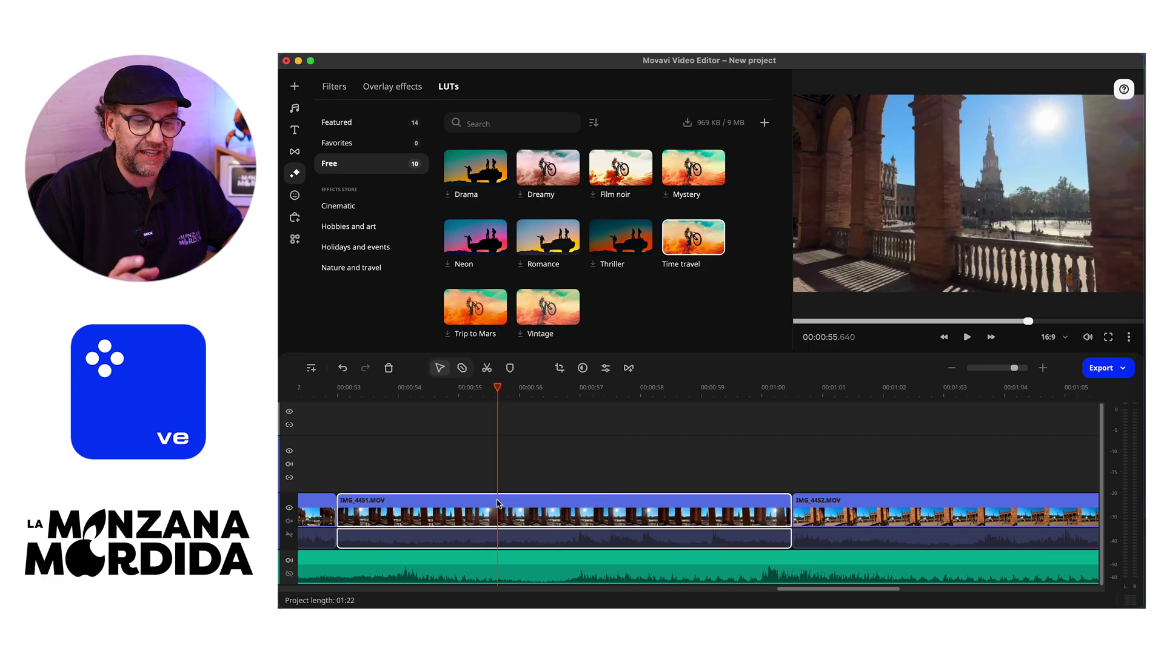
{"action": "left_click", "coordinate": [296, 242]}
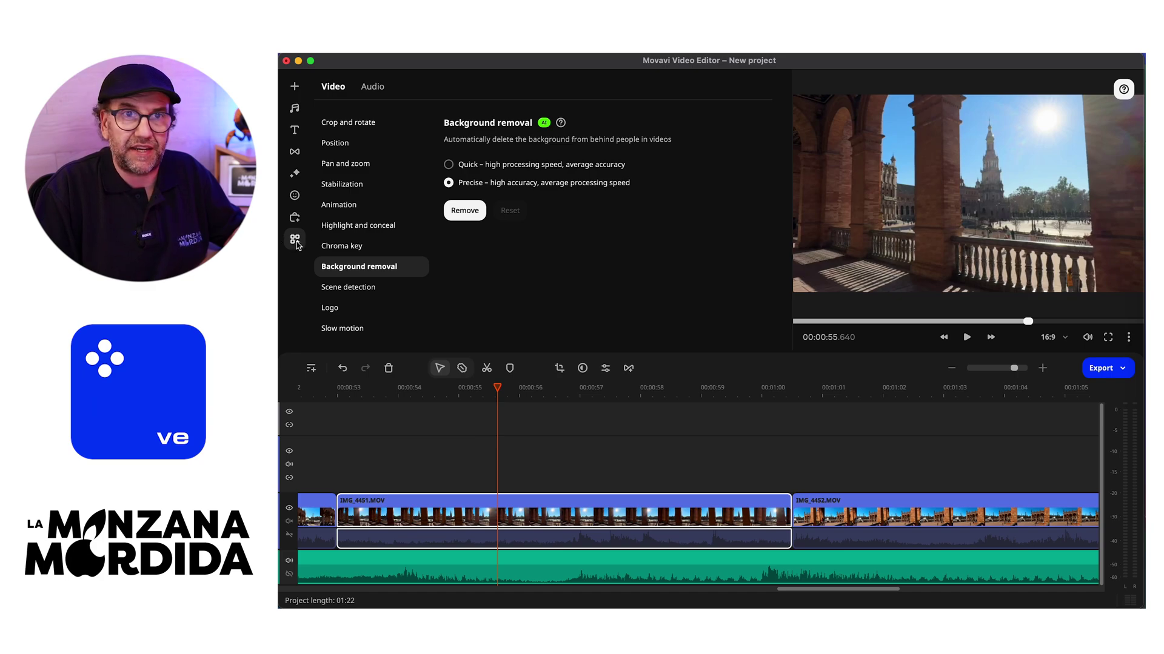
{"action": "left_click", "coordinate": [362, 185]}
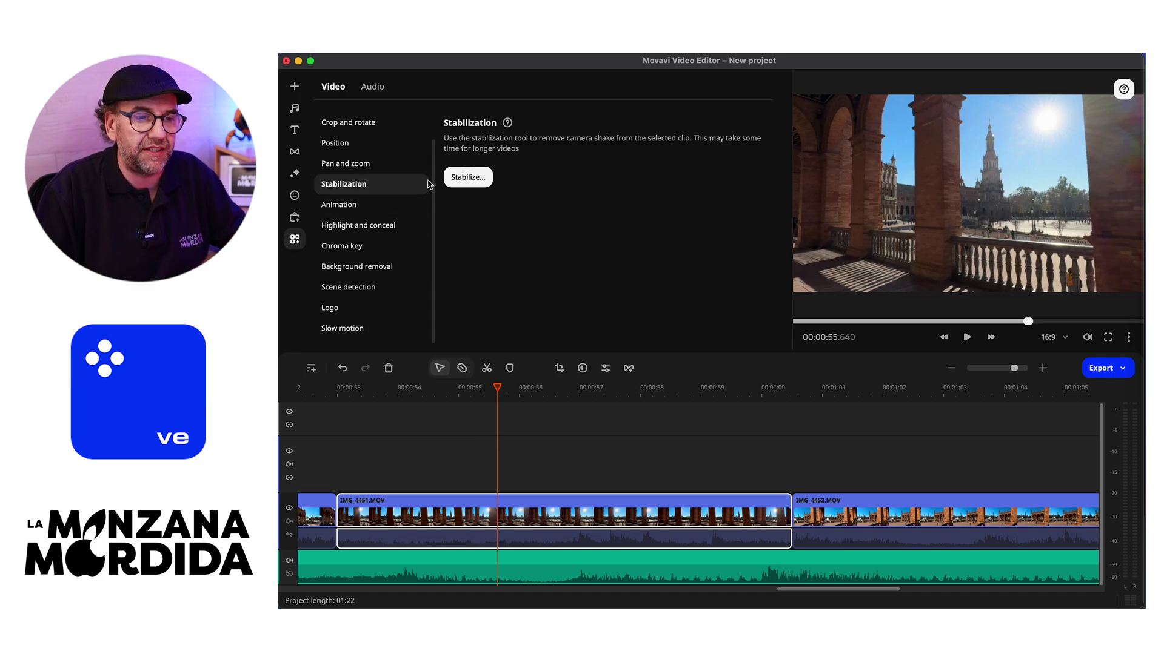
{"action": "left_click", "coordinate": [466, 181]}
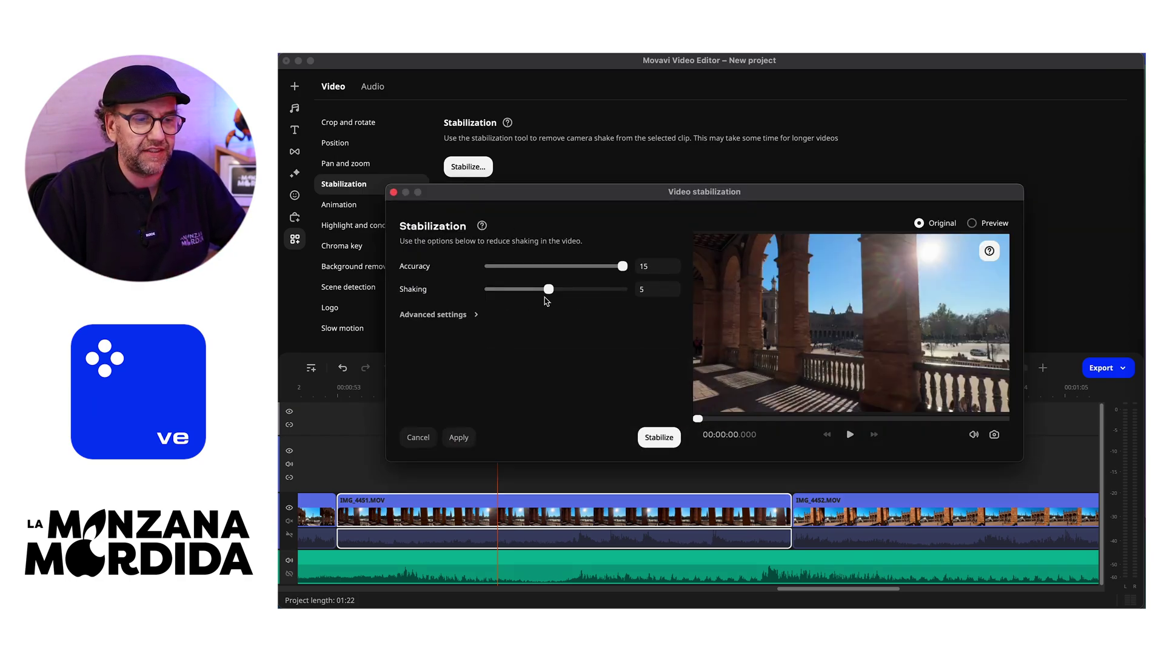
{"action": "left_click", "coordinate": [471, 315]}
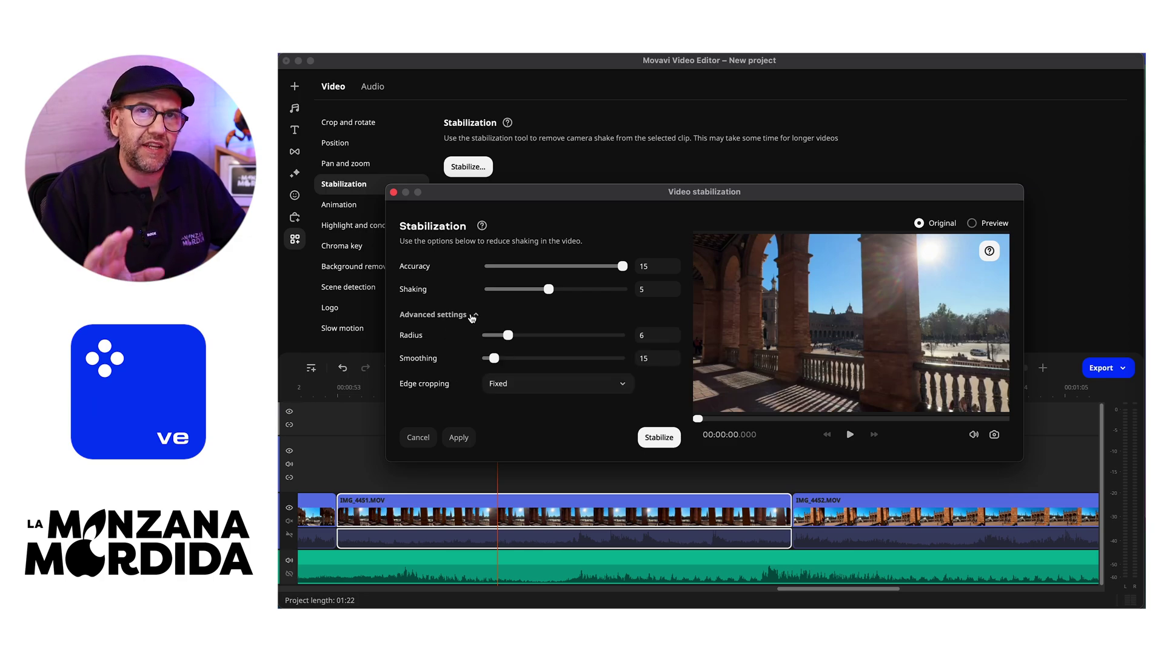
{"action": "left_click", "coordinate": [459, 438]}
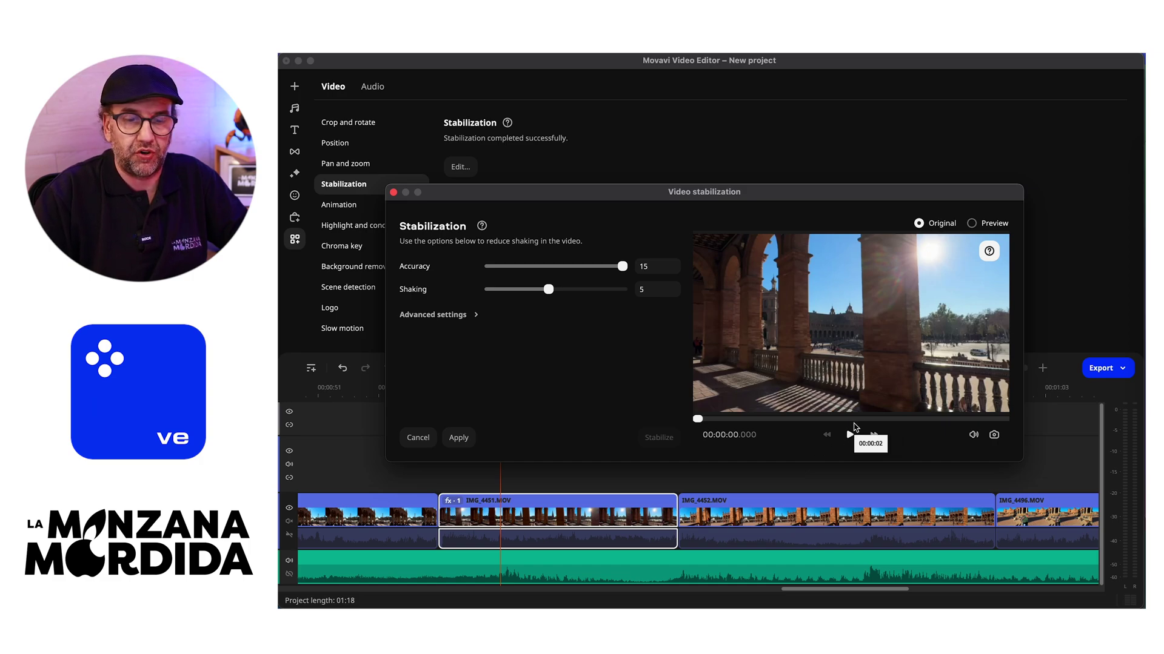
Step: Play the original and stabilized versions of IMG_4451.MOV to compare them, and apply the stabilization to the clip
{"action": "left_click", "coordinate": [850, 435]}
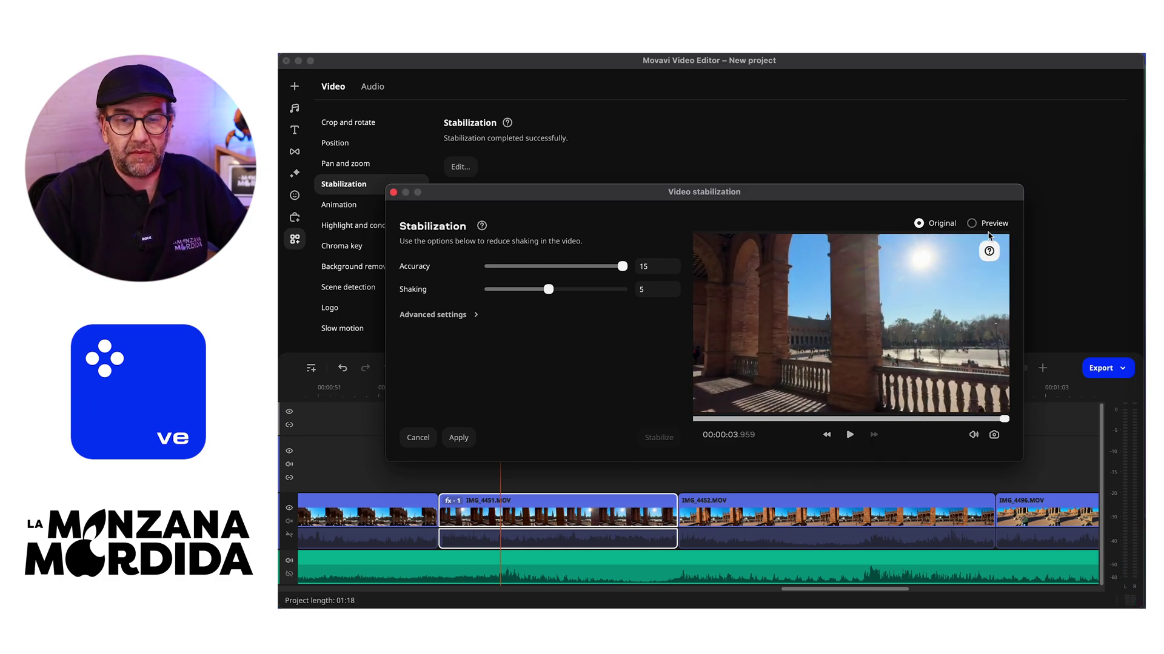
{"action": "left_click", "coordinate": [994, 225]}
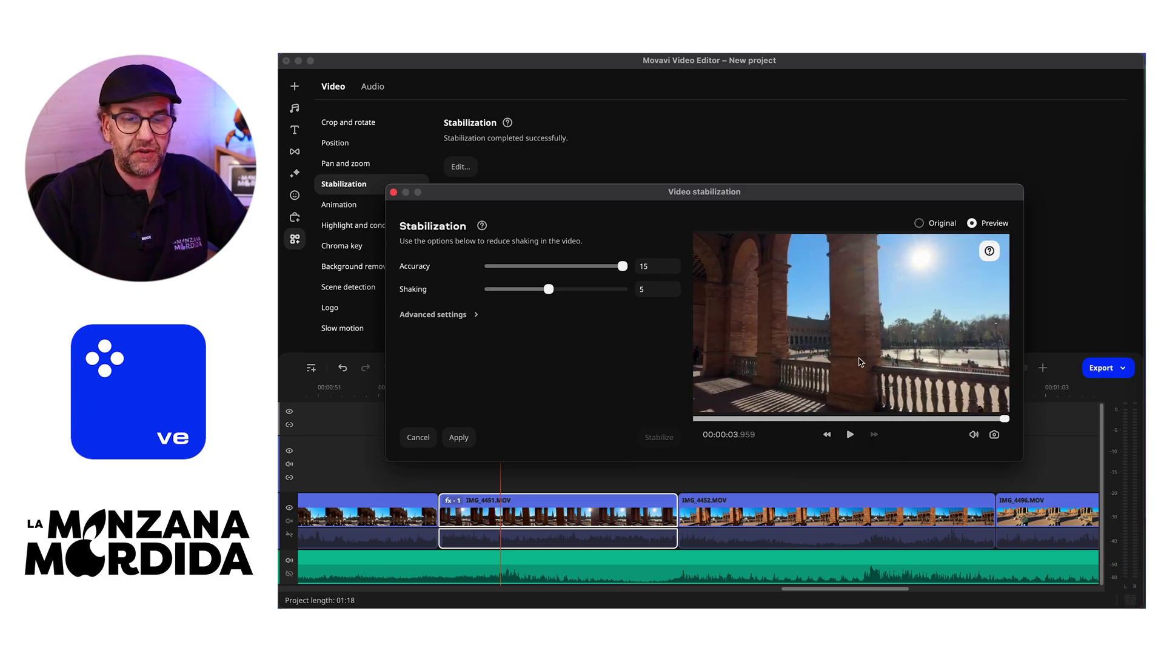
{"action": "left_click", "coordinate": [850, 435]}
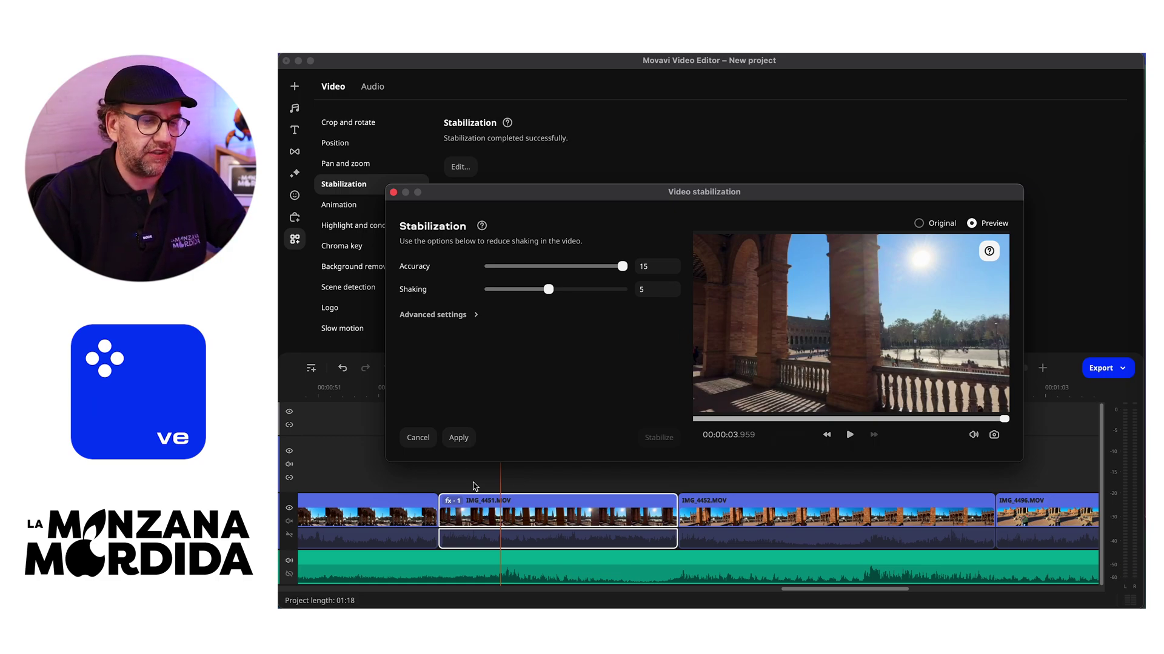
{"action": "left_click", "coordinate": [455, 441]}
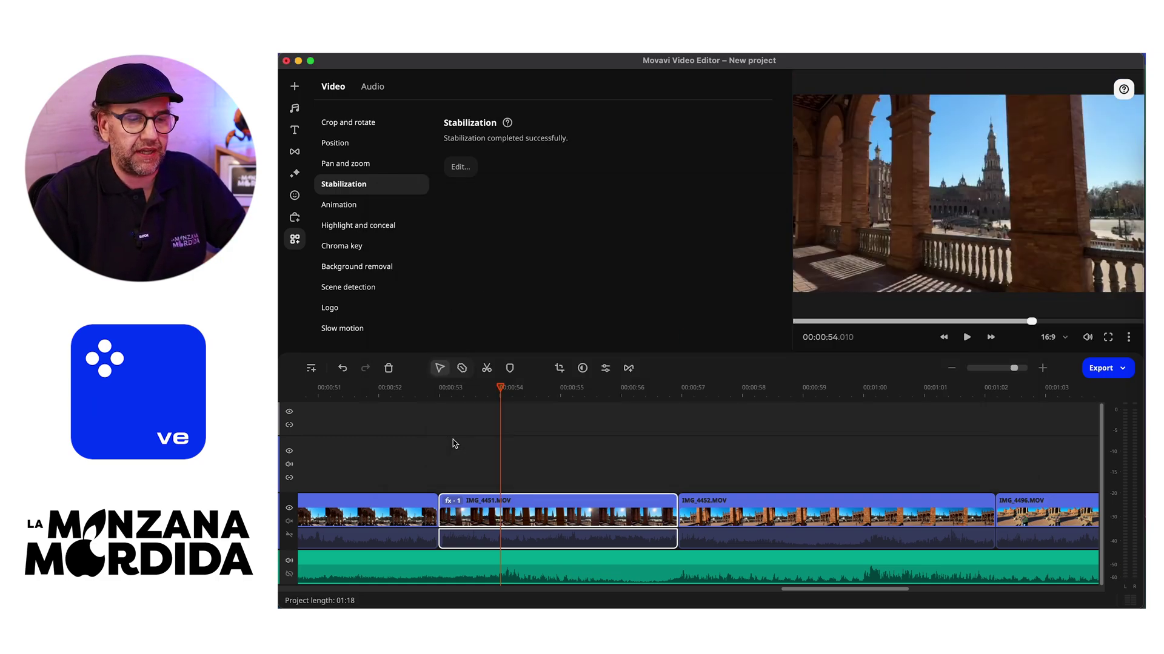
{"action": "left_click", "coordinate": [403, 395]}
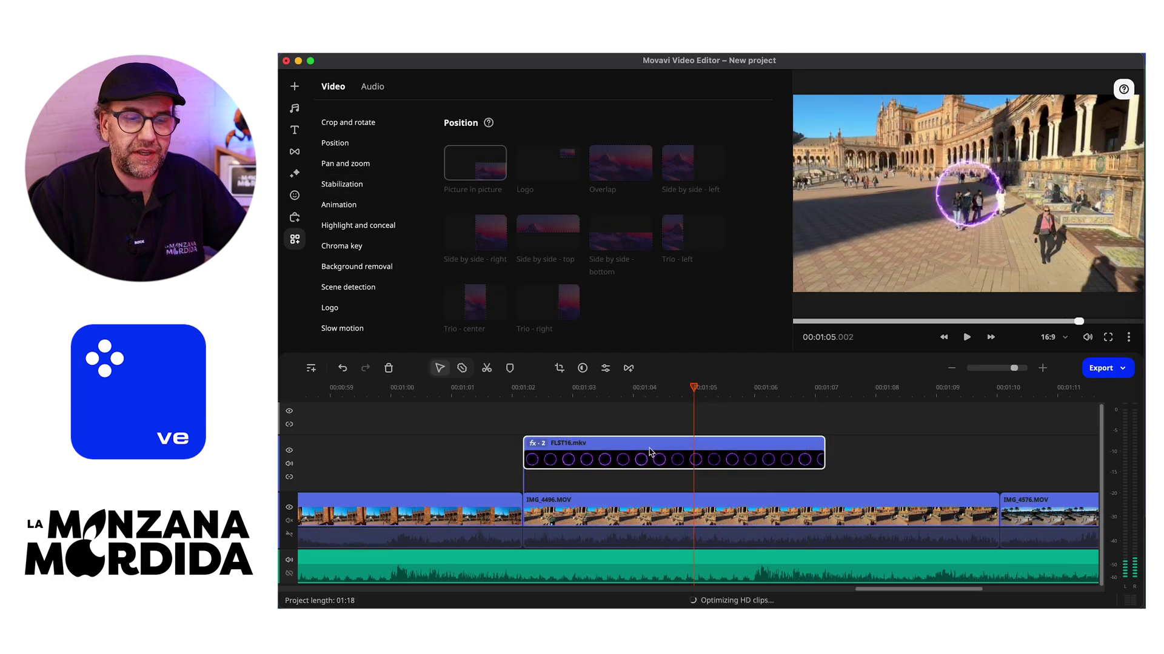
Step: Trim the end of the FLST16.mkv overlay to a 4.94-second duration and shorten IMG_4496.MOV to end with it
{"action": "double_click", "coordinate": [694, 447]}
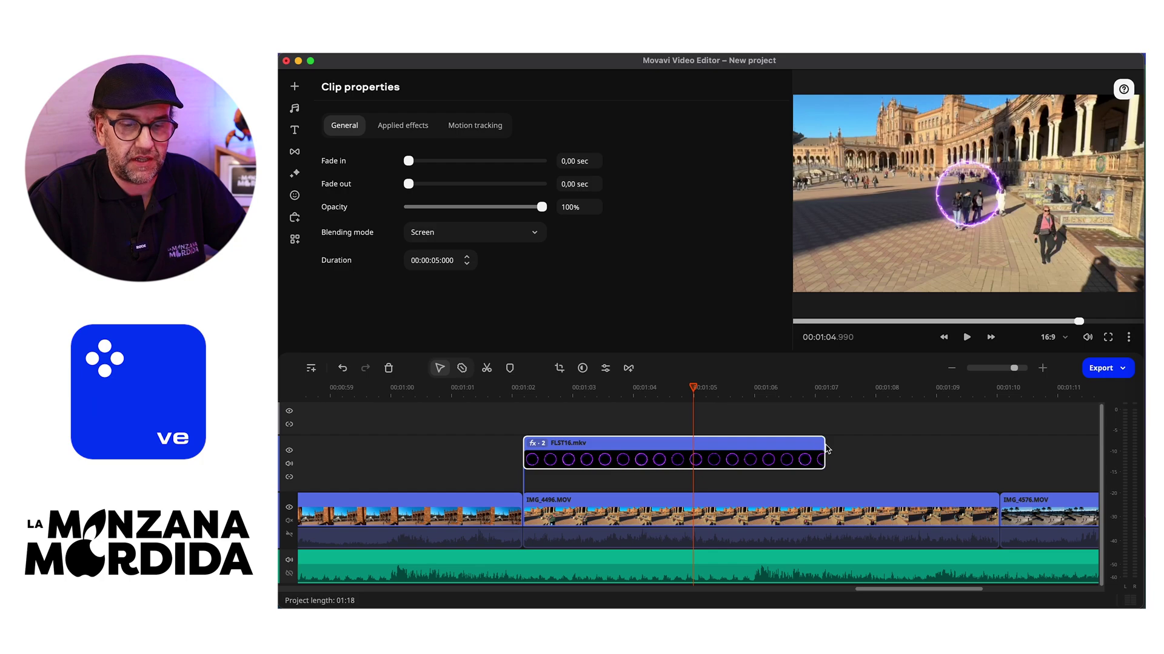
{"action": "mouse_move", "coordinate": [826, 448]}
{"action": "left_mouse_down"}
{"action": "mouse_move", "coordinate": [997, 448]}
{"action": "mouse_move", "coordinate": [821, 454]}
{"action": "left_mouse_up"}
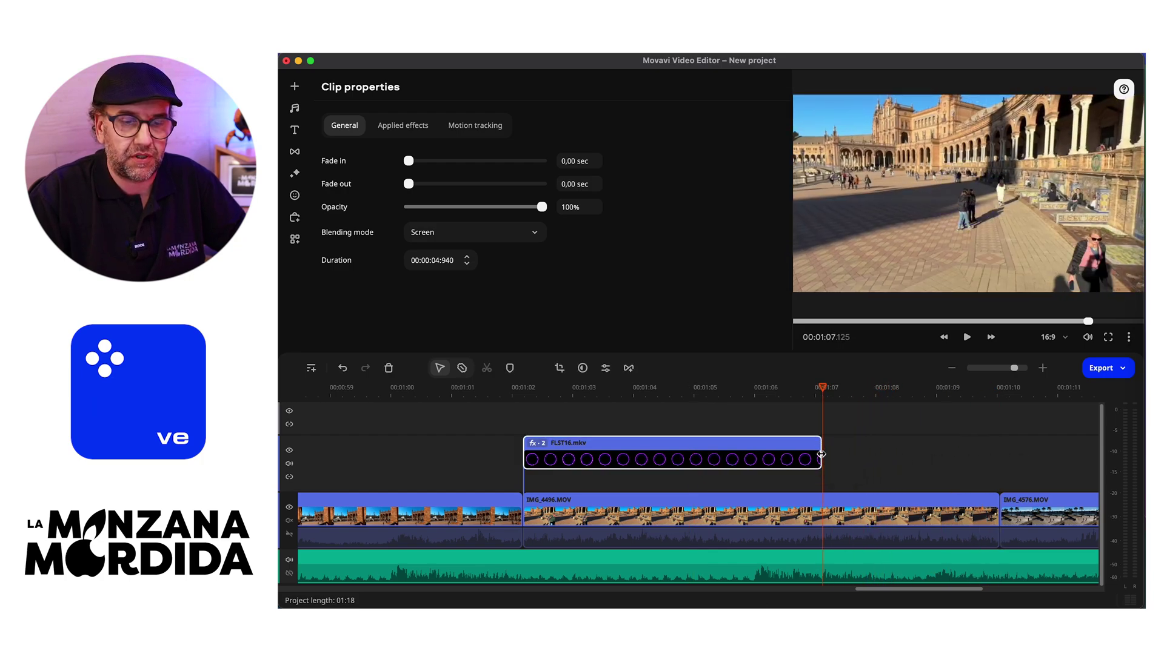
{"action": "left_click", "coordinate": [996, 511]}
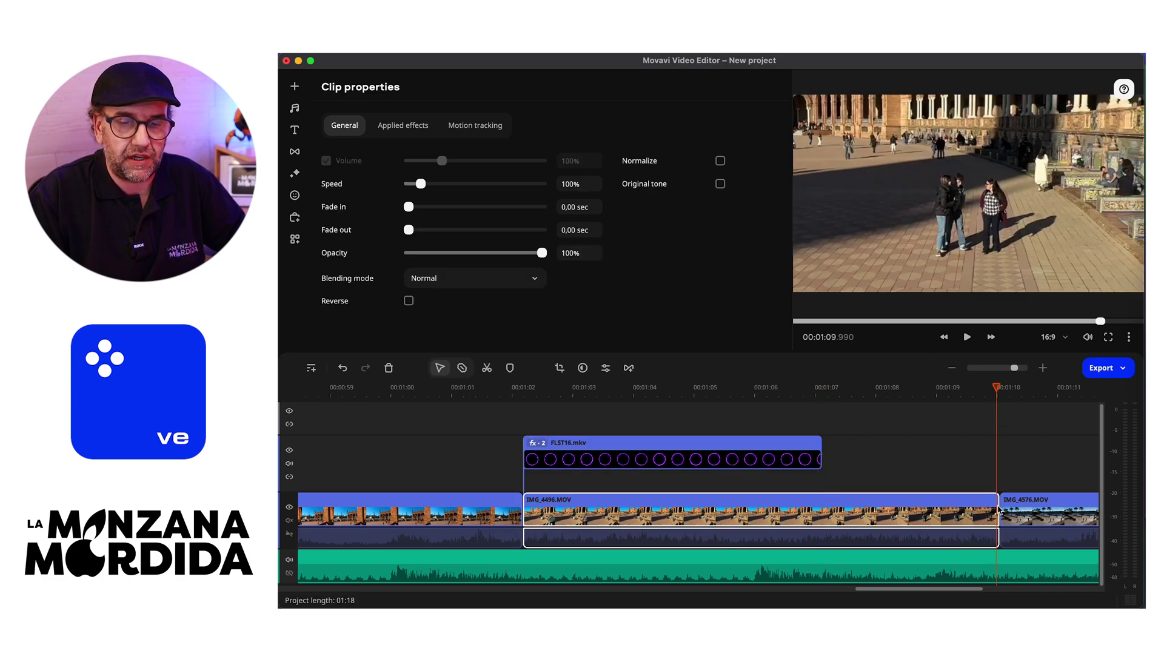
{"action": "left_click_drag", "start_coordinate": [999, 511], "coordinate": [825, 511]}
Step: Motion-track the FLST16.mkv ring to the people inside it using the Artificial intelligence method, with the tracking frame around them
{"action": "left_click", "coordinate": [606, 388]}
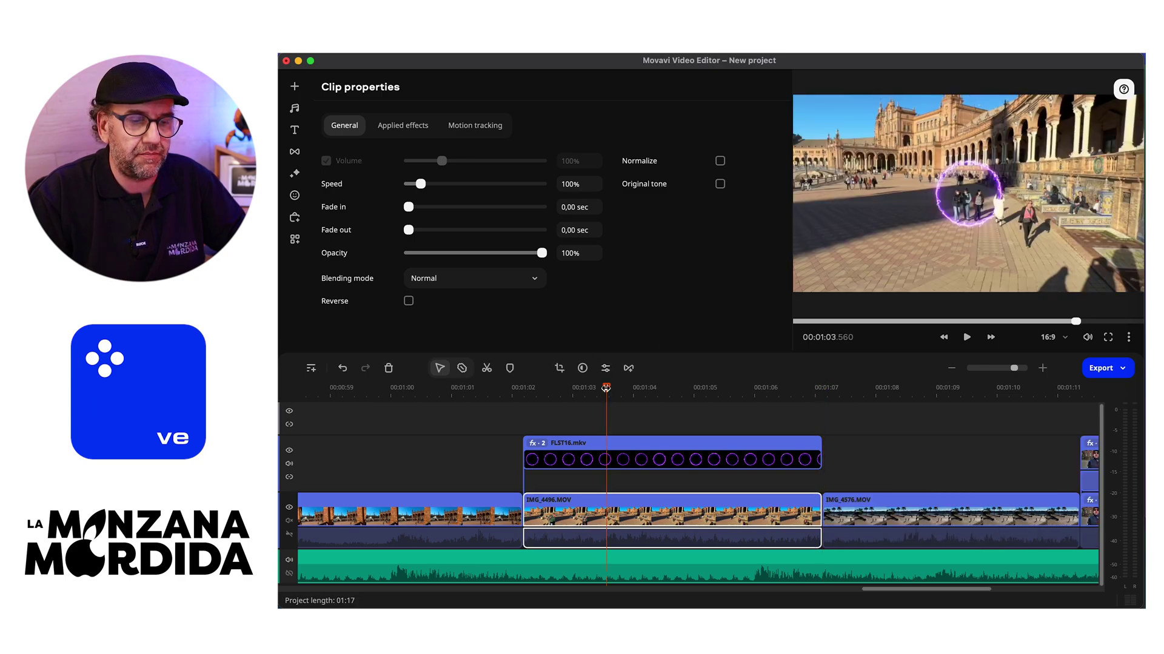
{"action": "left_click", "coordinate": [630, 459]}
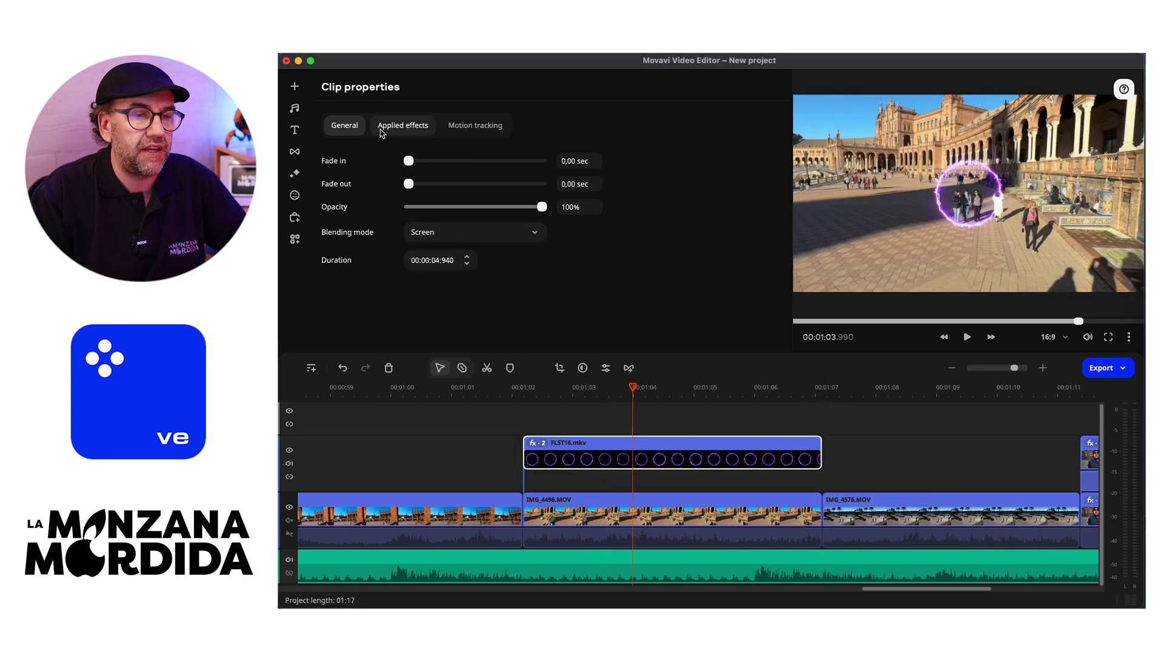
{"action": "left_click", "coordinate": [456, 132]}
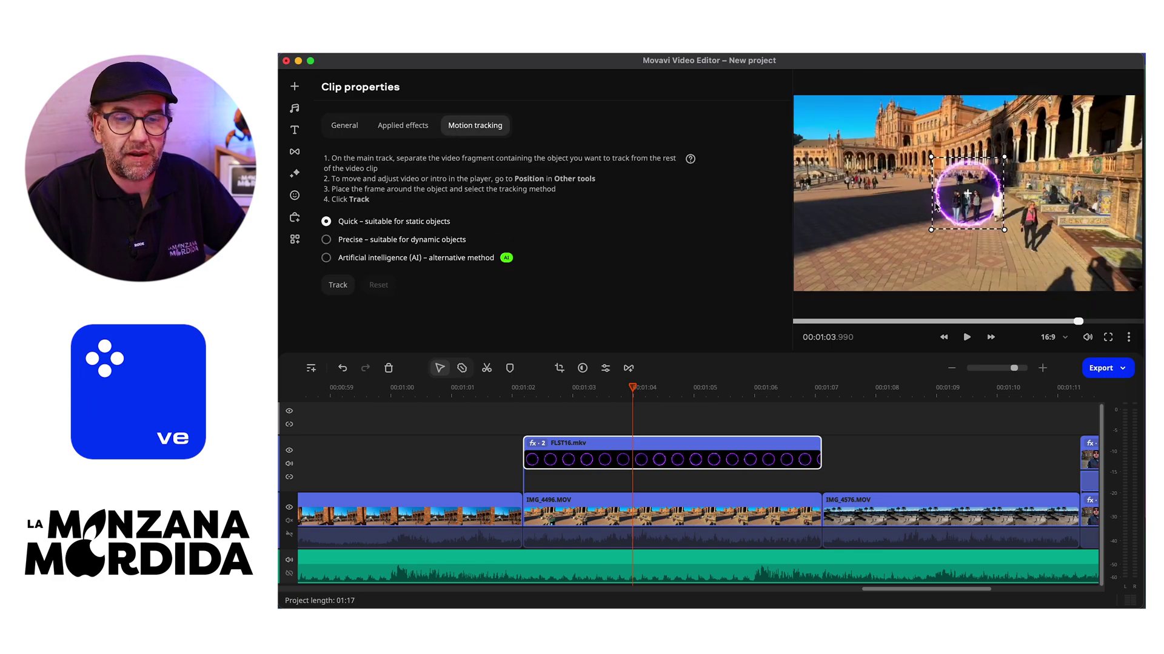
{"action": "left_click_drag", "start_coordinate": [949, 185], "coordinate": [945, 191]}
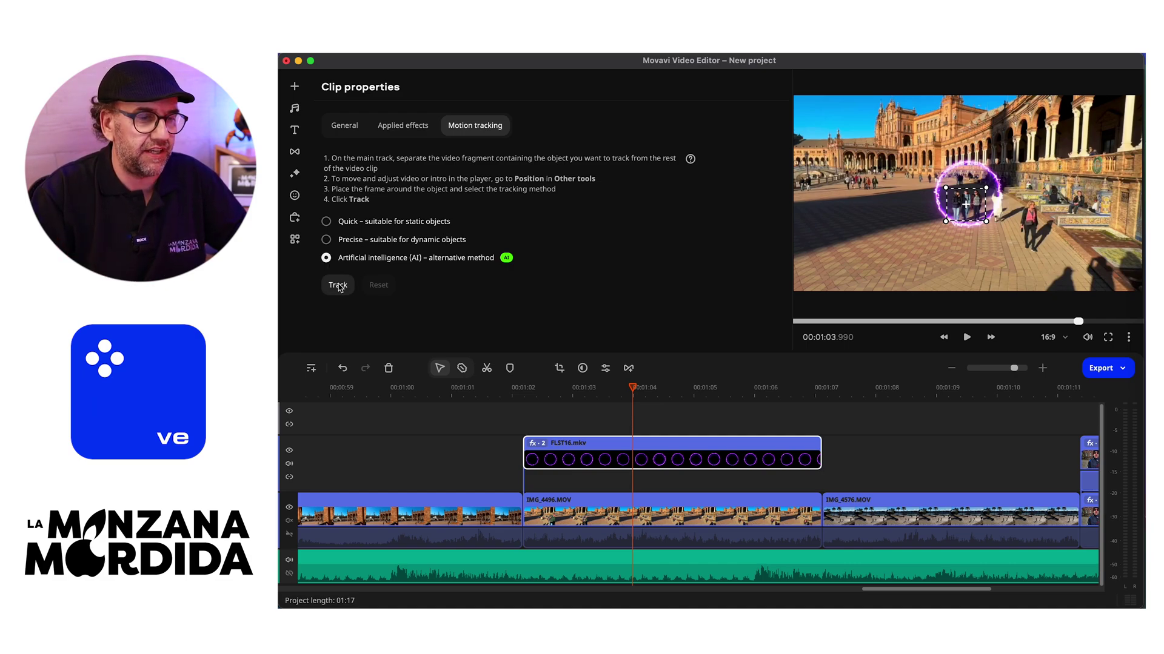
{"action": "left_click", "coordinate": [339, 286]}
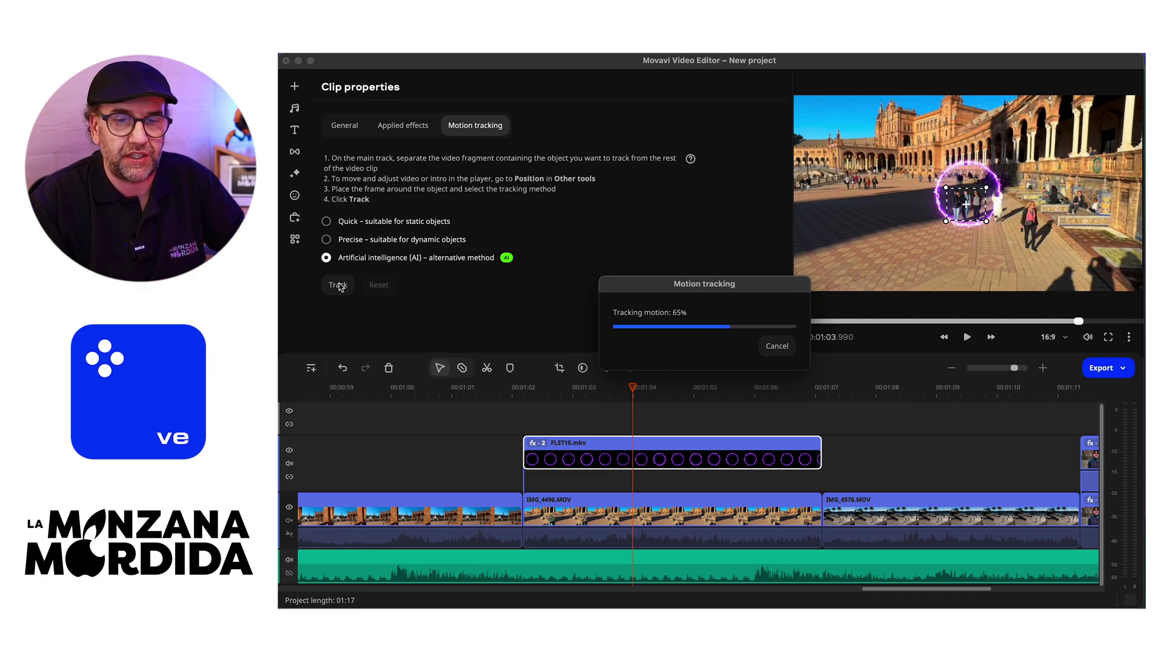
Step: Play from about 1:02 to check how the FLST16.mkv ring follows the tracked people
{"action": "left_click", "coordinate": [523, 391]}
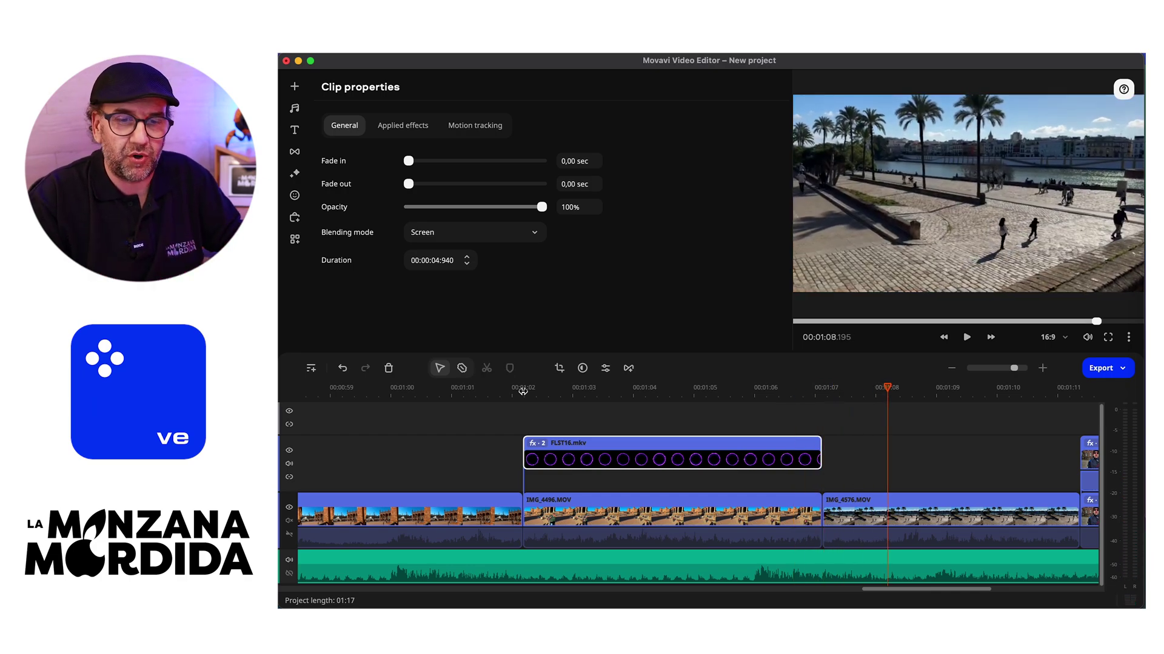
{"action": "key", "text": "space"}
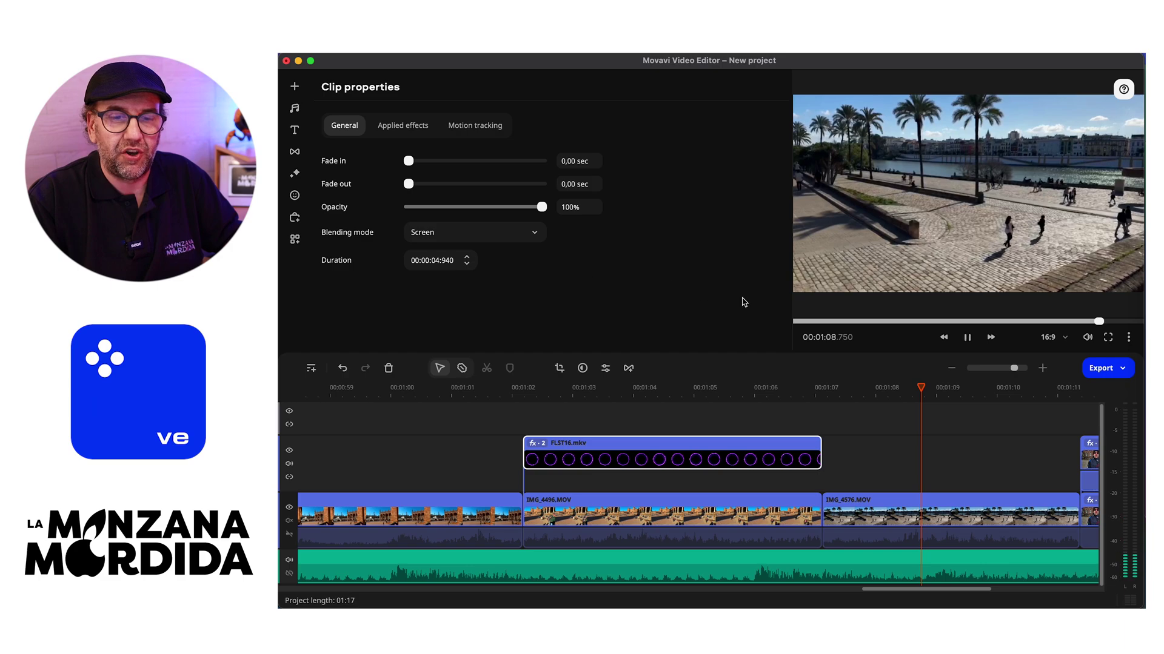
{"action": "key", "text": "space"}
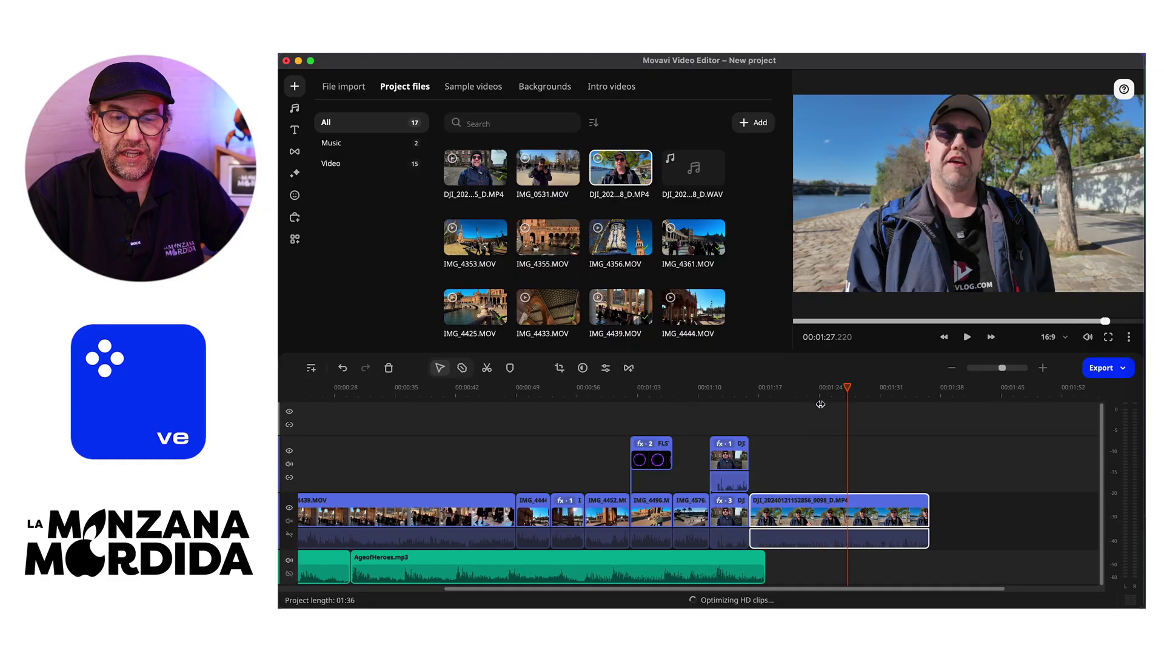
Step: Scrub back through the last DJI clip on the main track from about 1:22 towards its beginning
{"action": "left_click", "coordinate": [803, 407]}
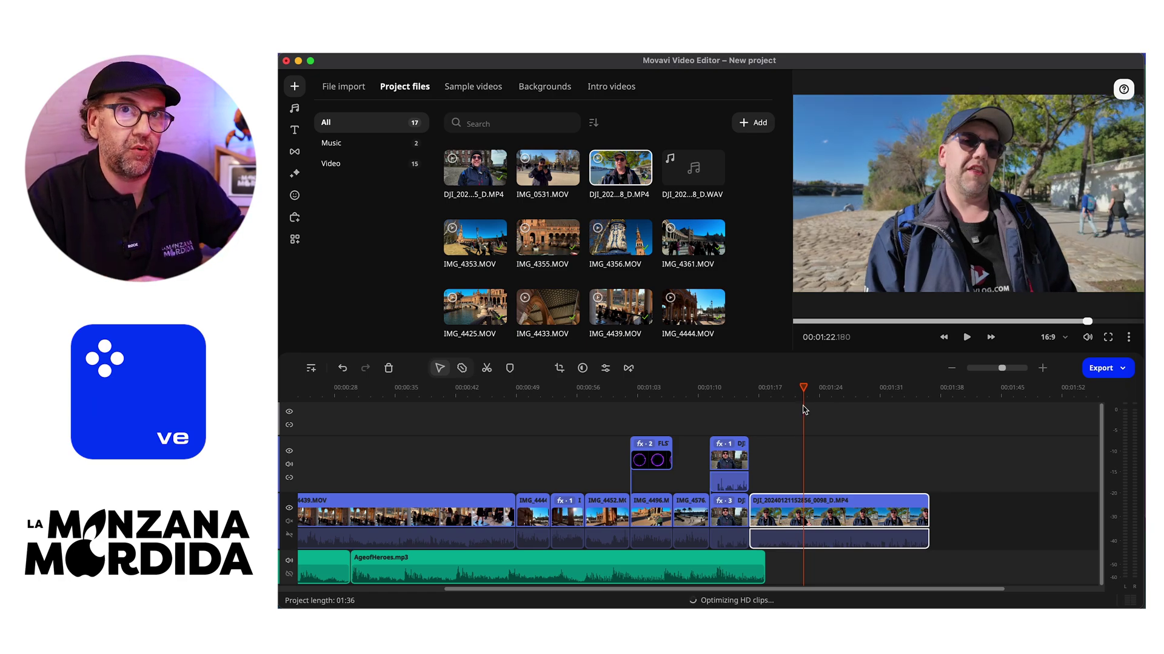
{"action": "left_click", "coordinate": [780, 393]}
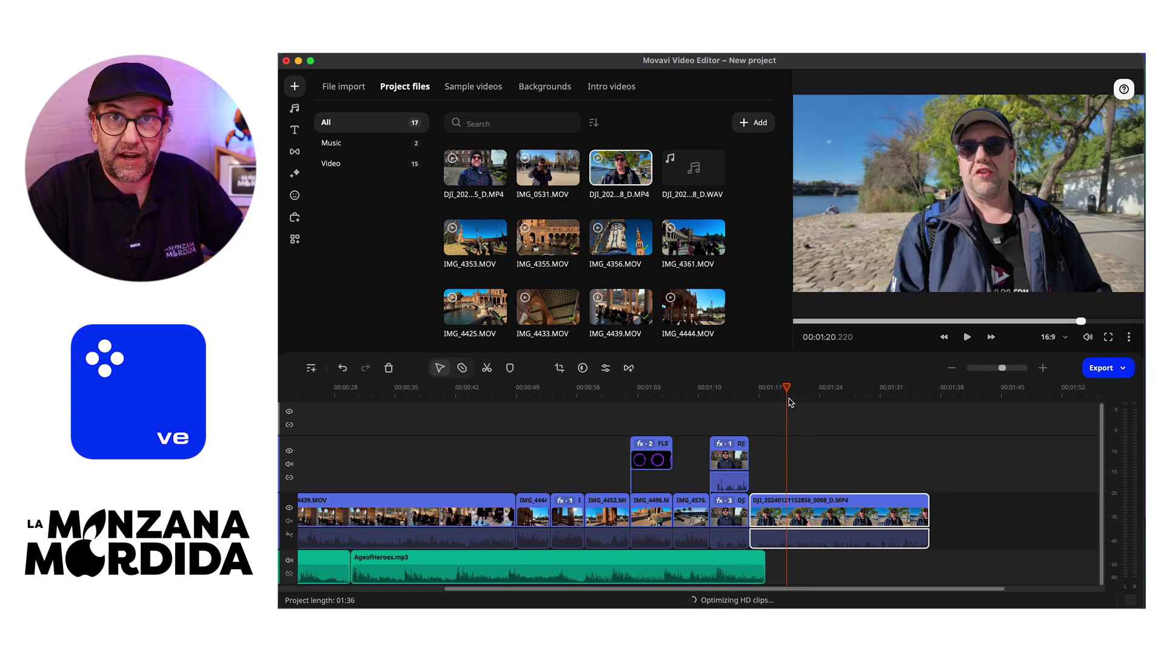
{"action": "left_click_drag", "start_coordinate": [780, 392], "coordinate": [759, 390]}
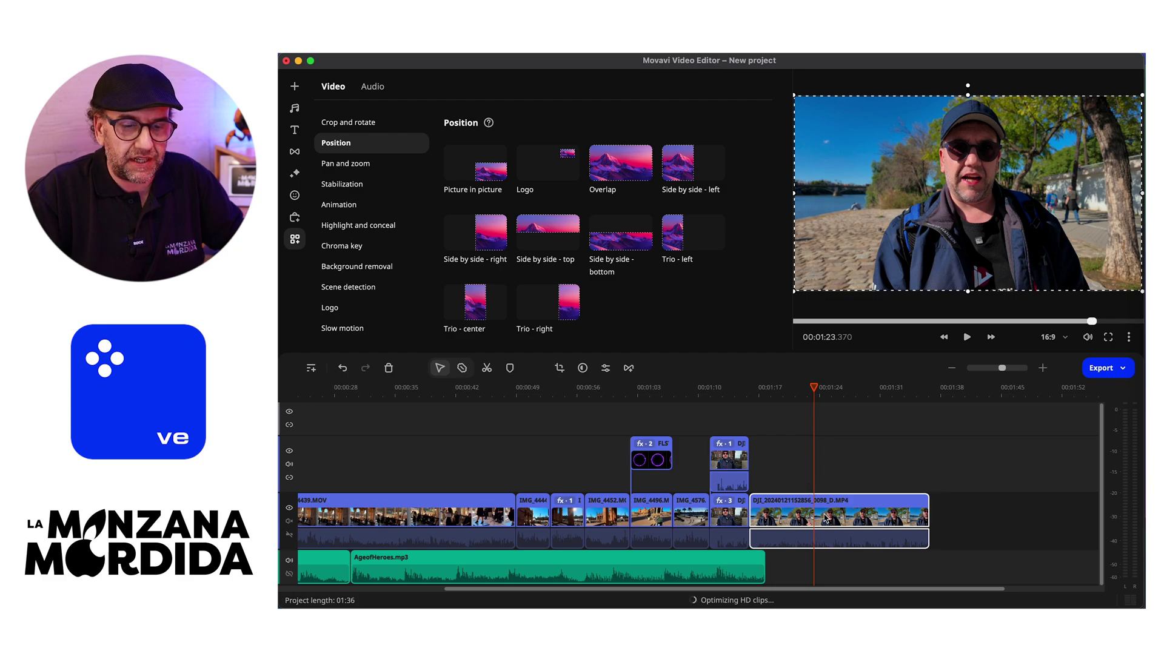
Step: Apply the Enhanced voice recording sound autocorrect preset to the last DJI clip on the main track
{"action": "left_click", "coordinate": [824, 518]}
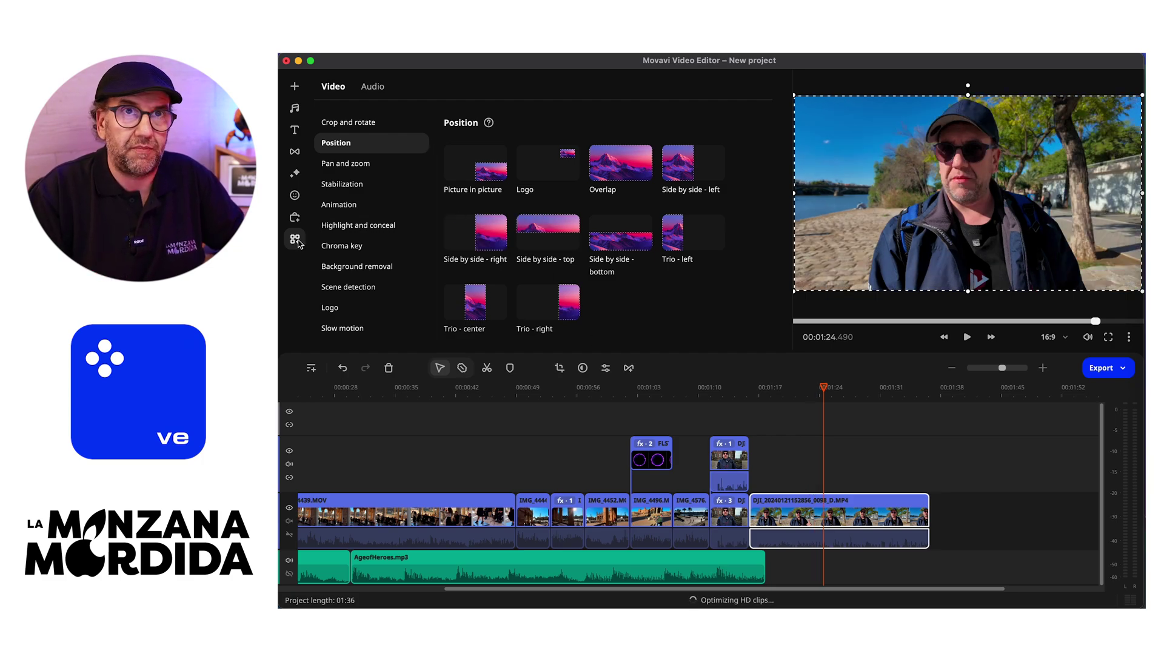
{"action": "left_click", "coordinate": [372, 87]}
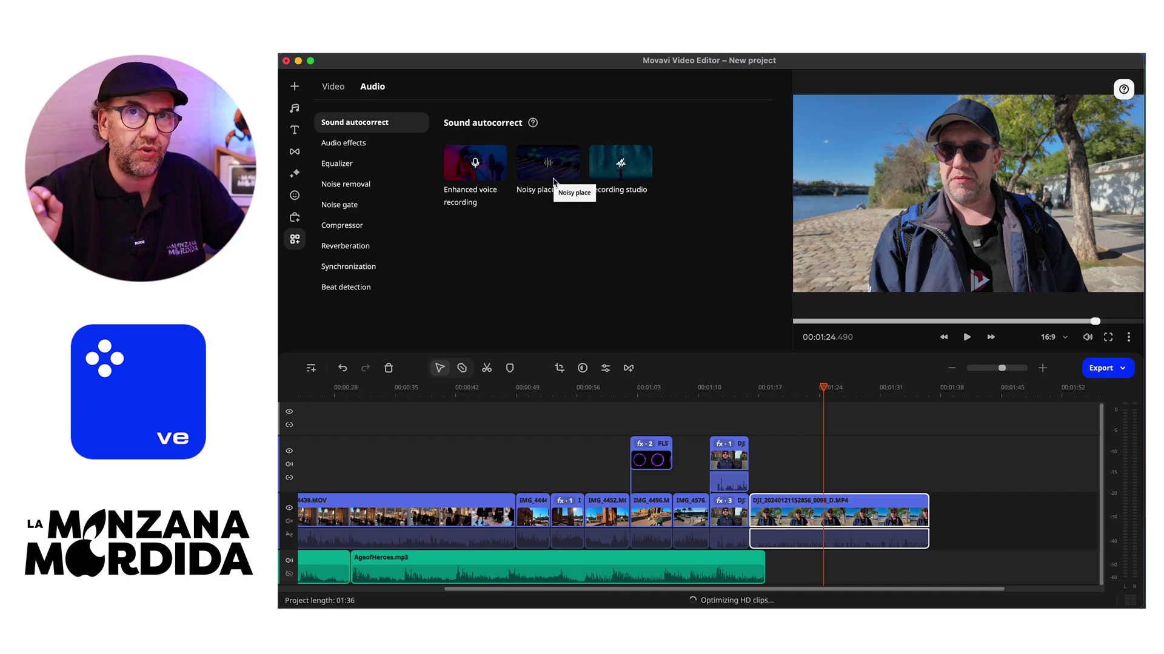
{"action": "left_click", "coordinate": [491, 173]}
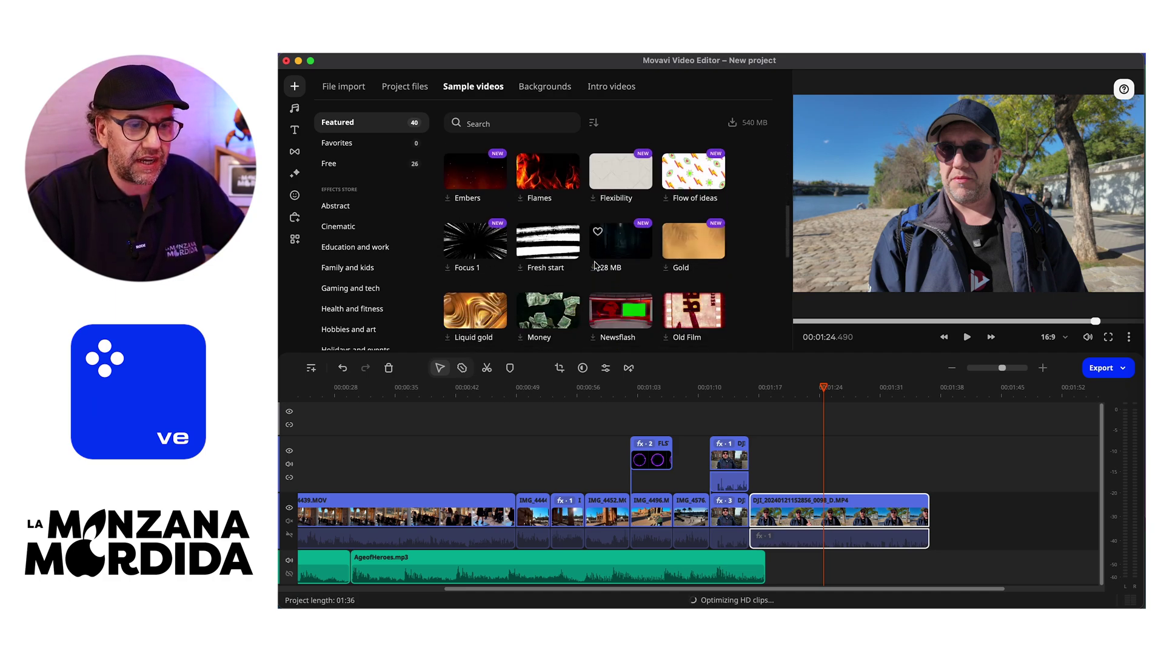
Step: Look through the featured sample videos and the Vivid Vlog, Shabby Chic and Notifications title packs under Vlogging and style
{"action": "scroll", "coordinate": [569, 265], "scroll_direction": "down", "scroll_amount": 1}
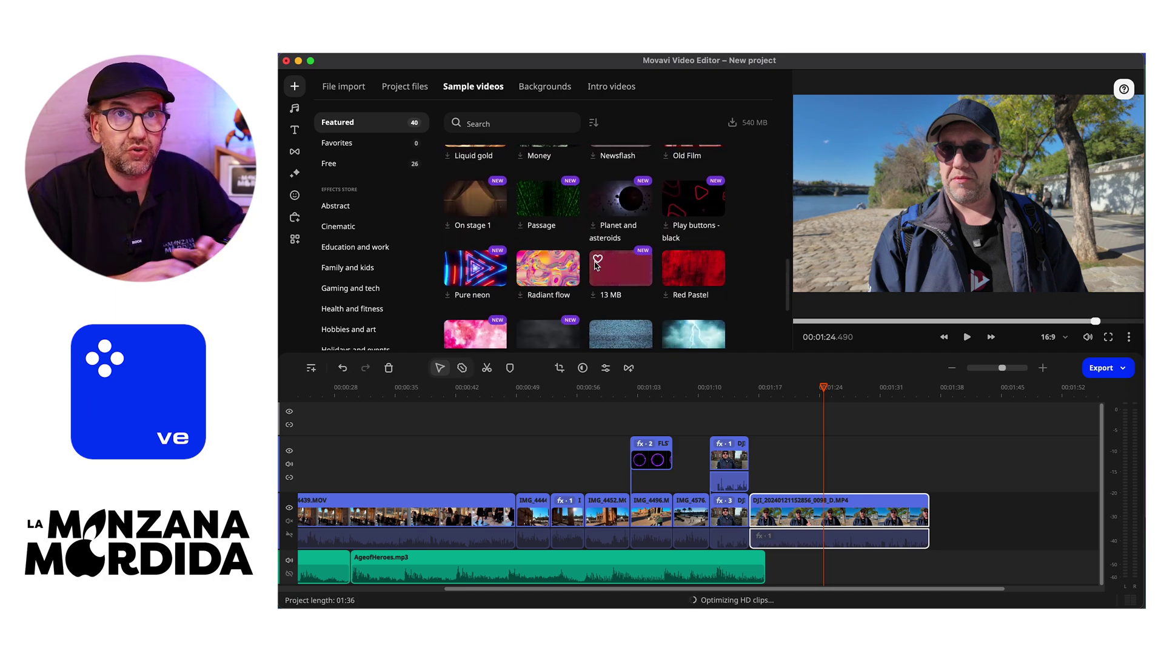
{"action": "left_click", "coordinate": [295, 131]}
{"action": "left_click", "coordinate": [323, 122]}
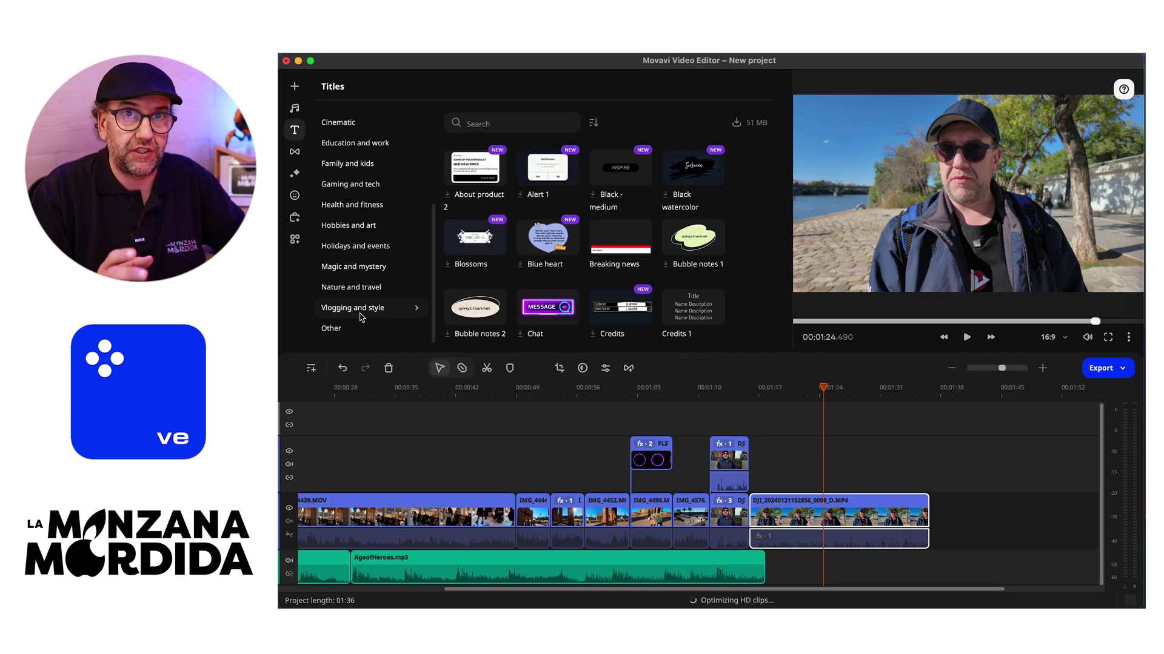
{"action": "left_click", "coordinate": [387, 304]}
{"action": "scroll", "coordinate": [363, 309], "scroll_direction": "down", "scroll_amount": 8}
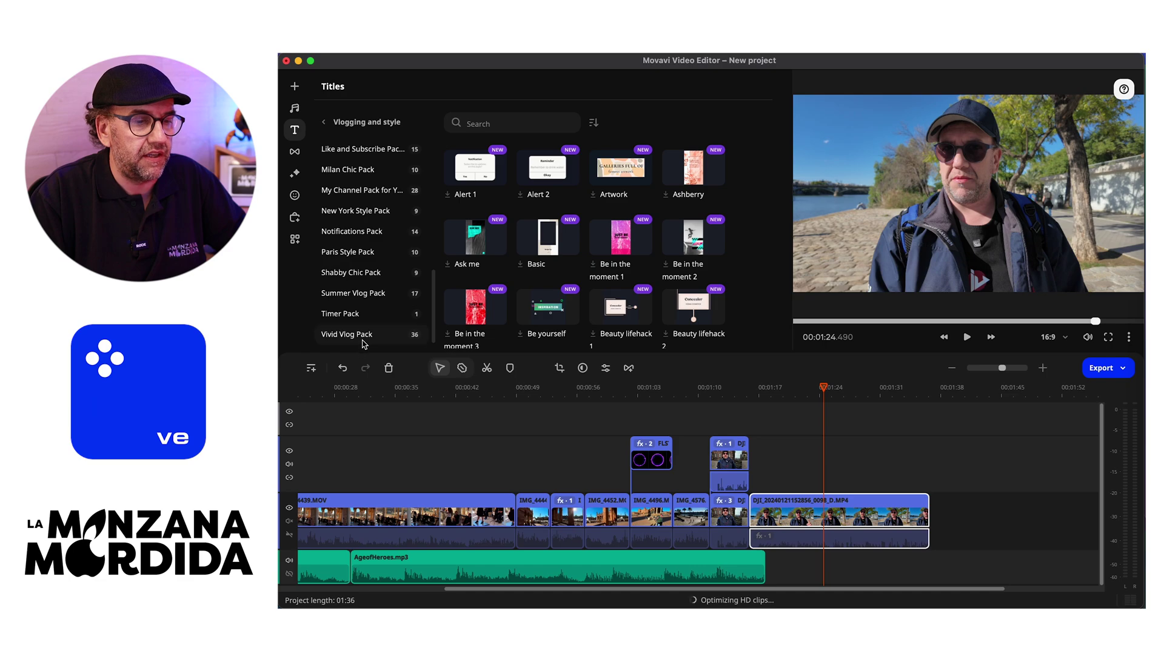
{"action": "left_click", "coordinate": [364, 339]}
{"action": "scroll", "coordinate": [547, 273], "scroll_direction": "down", "scroll_amount": 2}
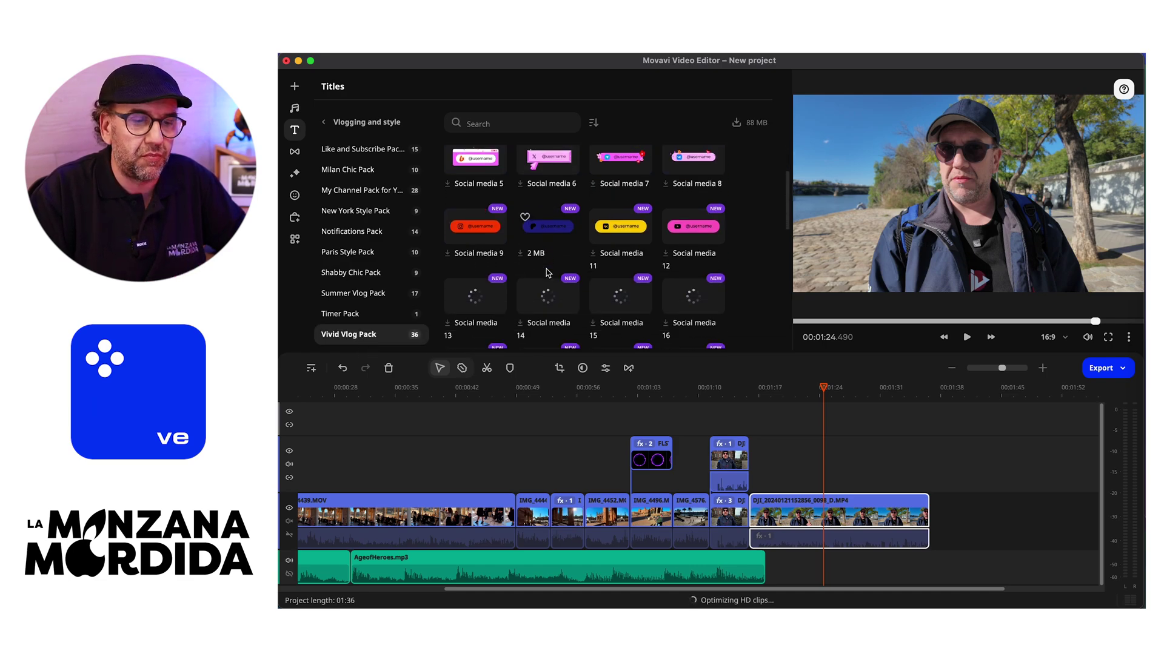
{"action": "scroll", "coordinate": [547, 273], "scroll_direction": "down", "scroll_amount": 3}
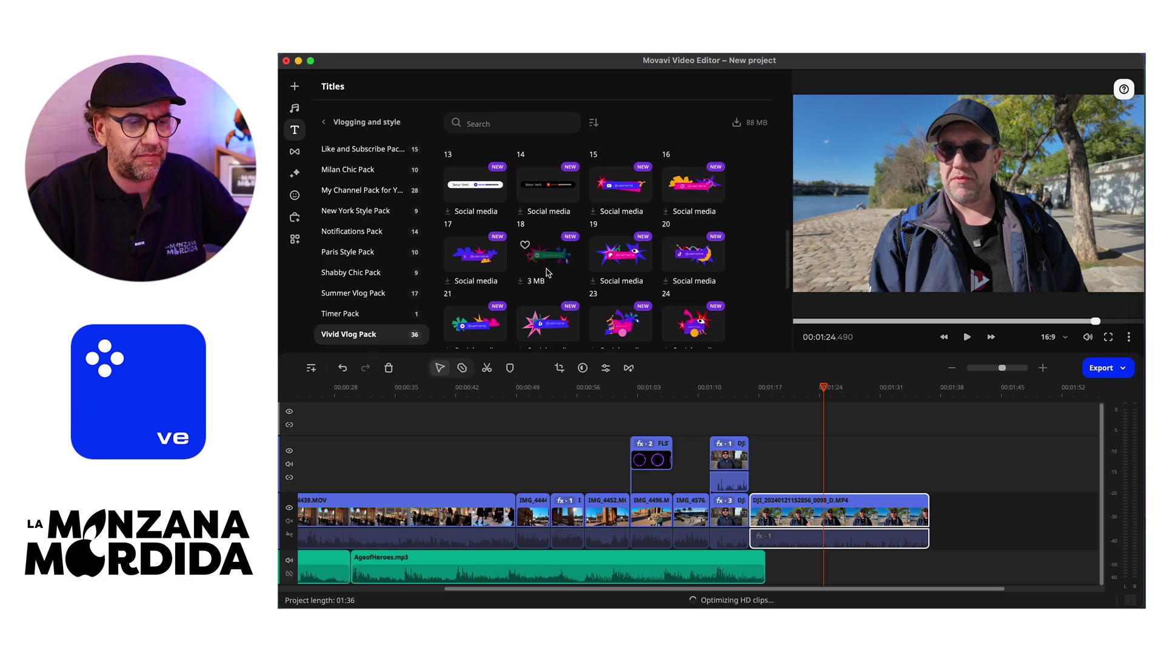
{"action": "left_click", "coordinate": [363, 273]}
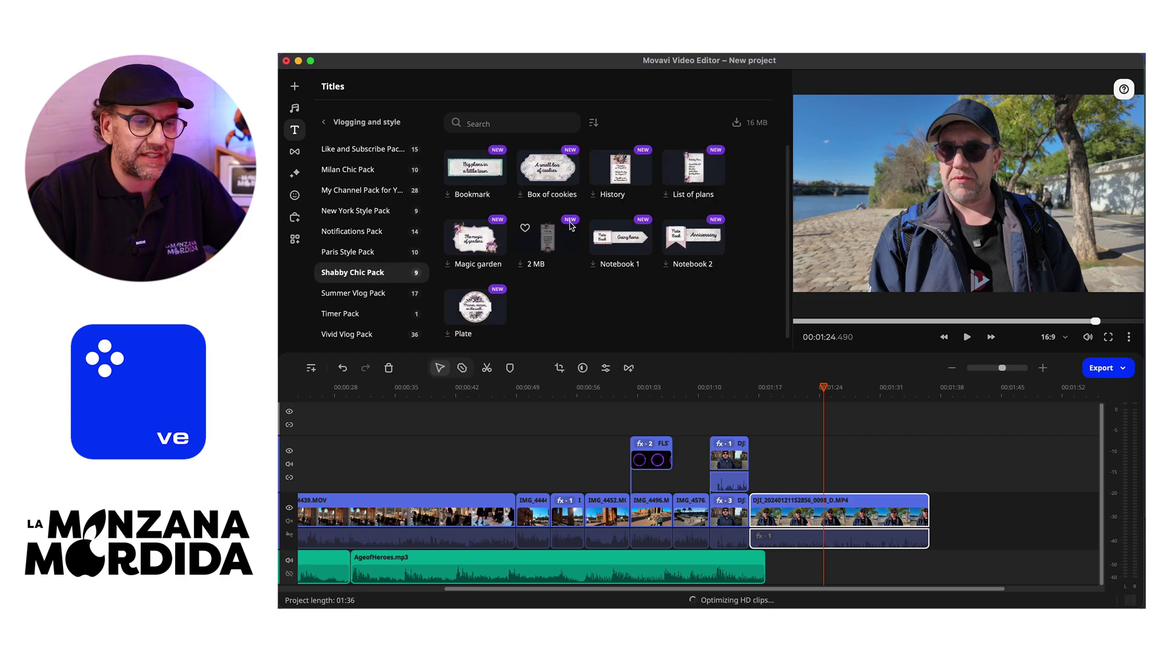
{"action": "left_click", "coordinate": [364, 231]}
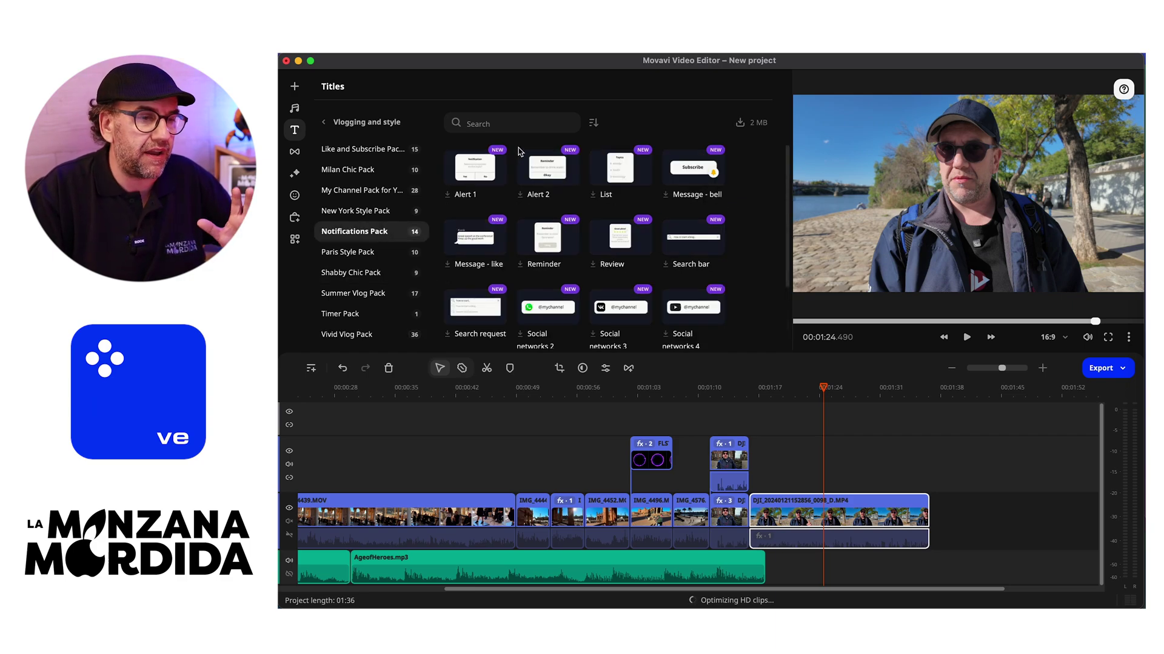
Step: Browse all the packs in the Effects Store, from the Vivid Vlog Pack down to the music and overlay packs
{"action": "left_click", "coordinate": [295, 216]}
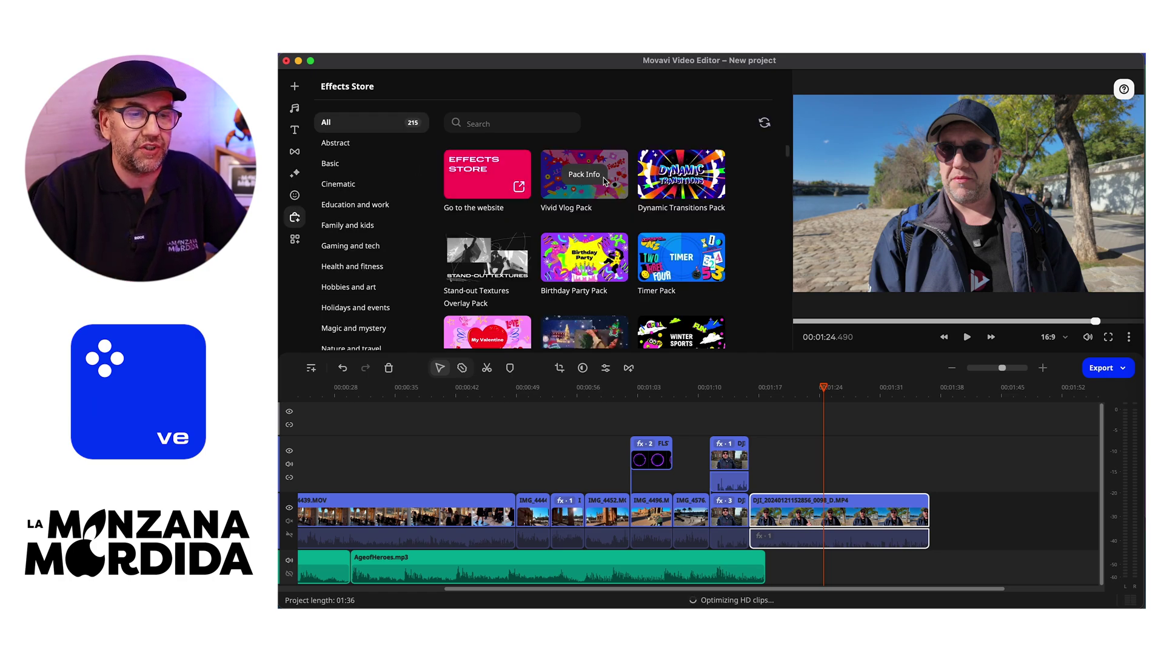
{"action": "scroll", "coordinate": [604, 180], "scroll_direction": "down", "scroll_amount": 5}
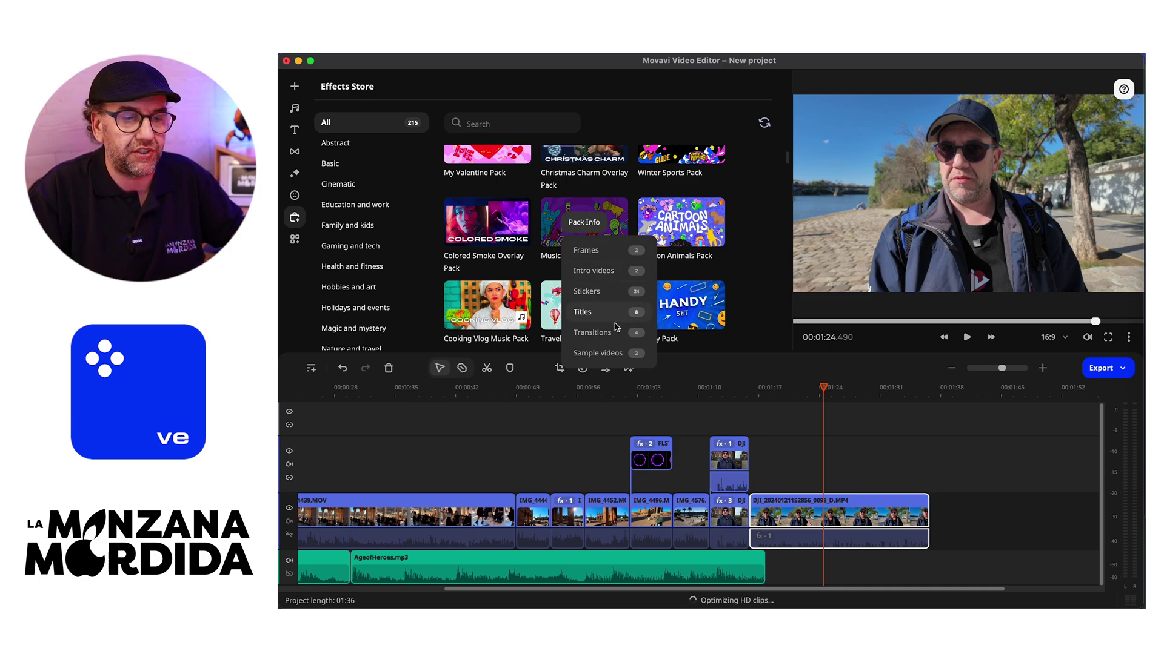
{"action": "scroll", "coordinate": [594, 160], "scroll_direction": "down", "scroll_amount": 15}
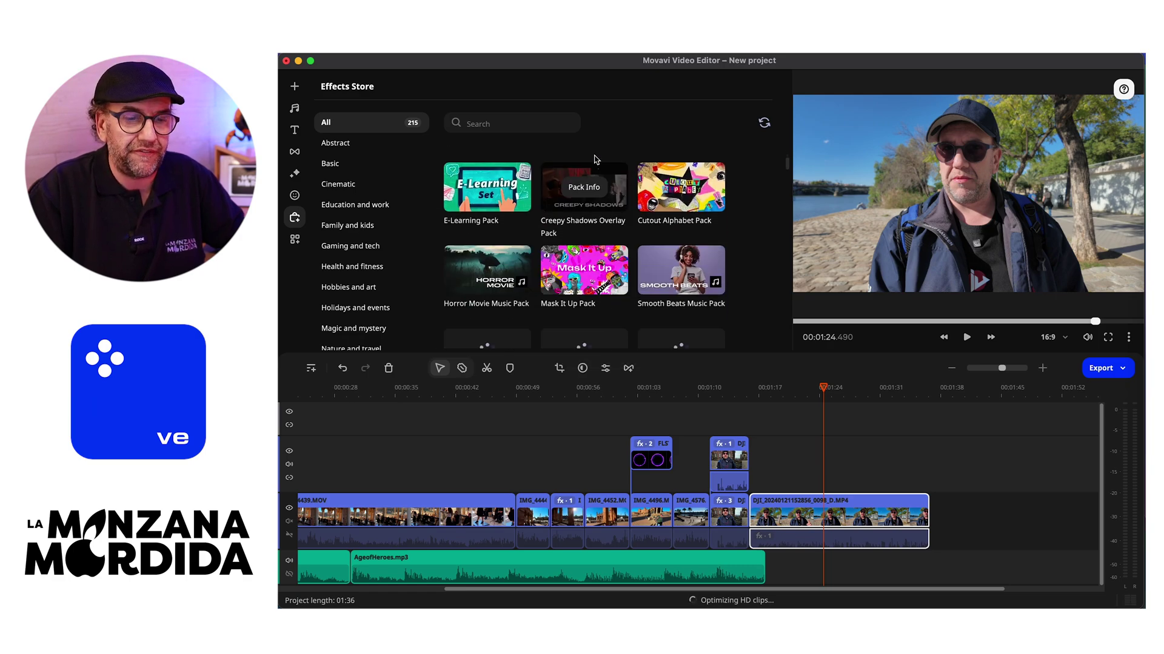
{"action": "scroll", "coordinate": [595, 160], "scroll_direction": "down", "scroll_amount": 15}
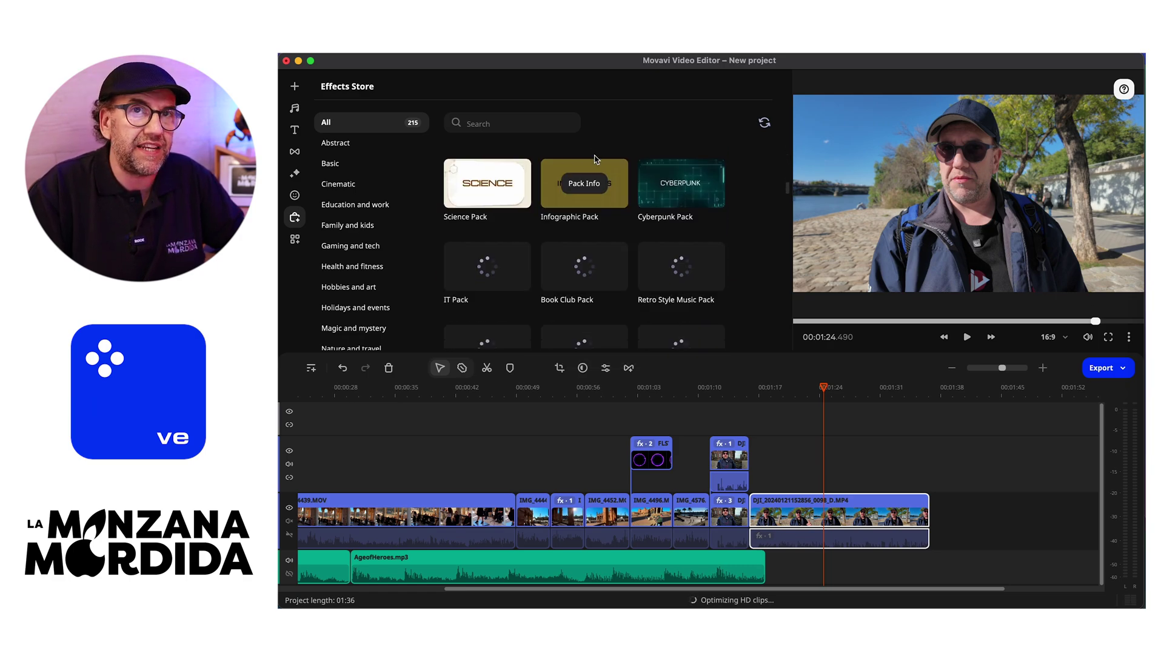
{"action": "scroll", "coordinate": [595, 159], "scroll_direction": "down", "scroll_amount": 1}
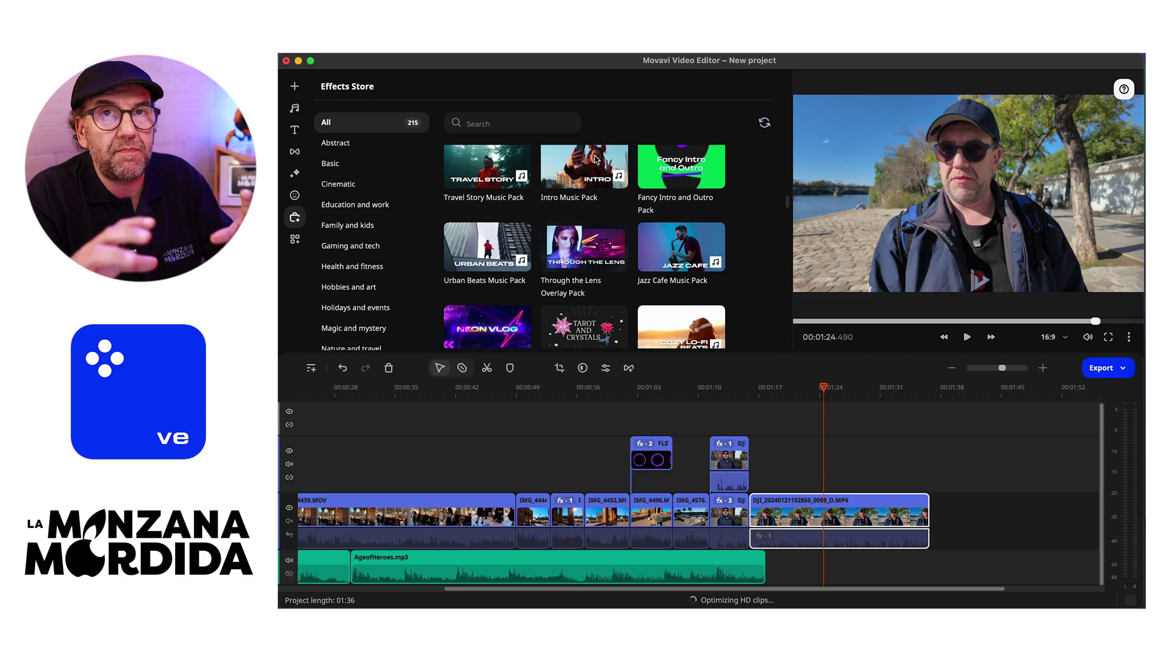